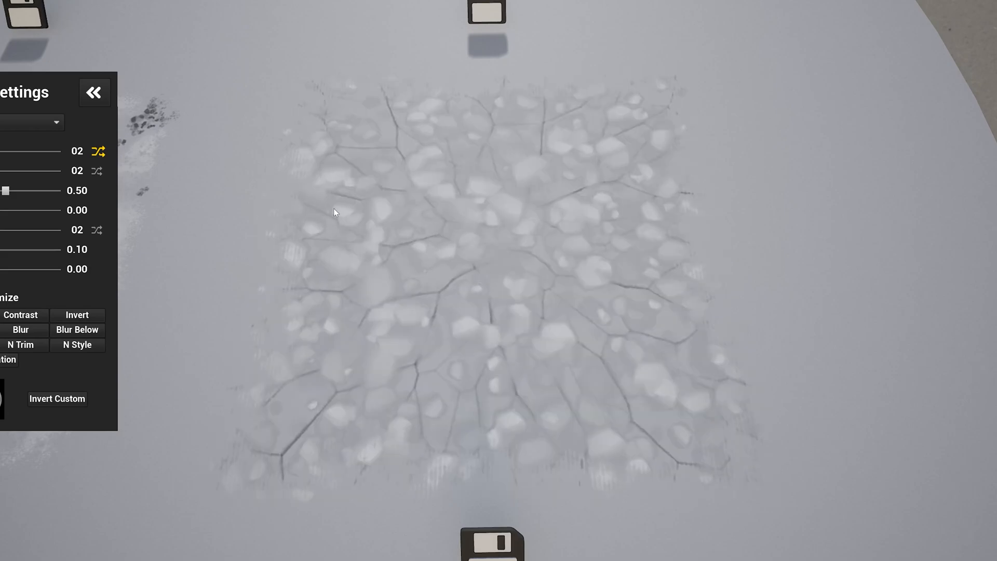
# Generate a long series of random variations of the cracked, speckled decal on the ground with repeated large changes.
pyautogui.click(514, 318)
pyautogui.click(514, 317)
pyautogui.click(513, 317)
pyautogui.click(514, 318)
pyautogui.click(514, 318)
pyautogui.click(514, 318)
pyautogui.click(514, 318)
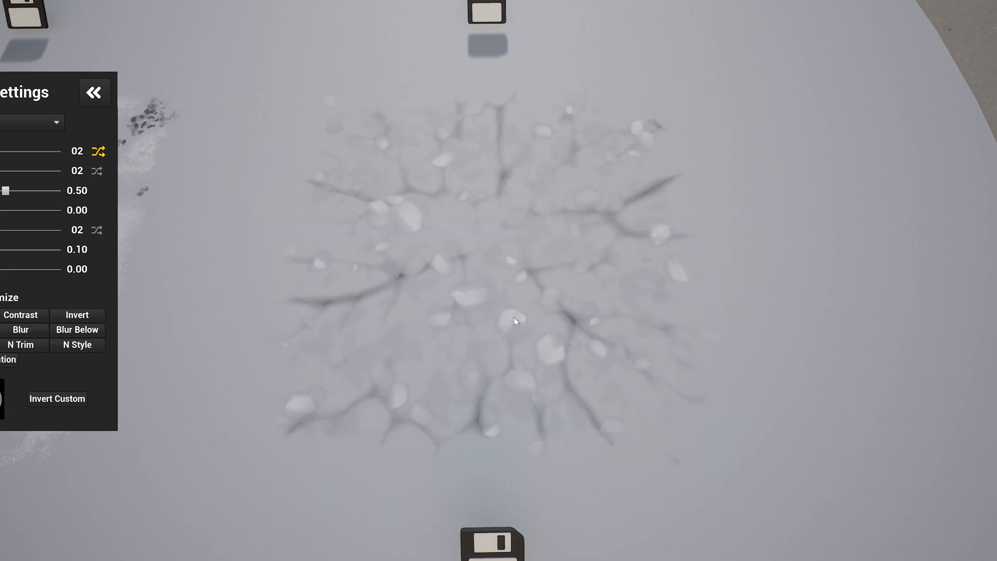
pyautogui.click(514, 318)
pyautogui.click(515, 321)
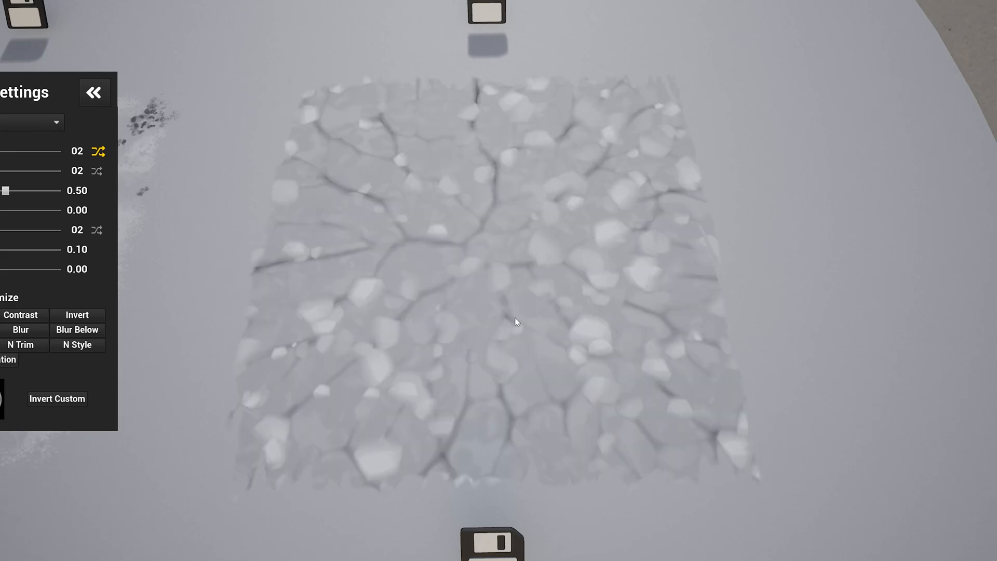
pyautogui.click(514, 321)
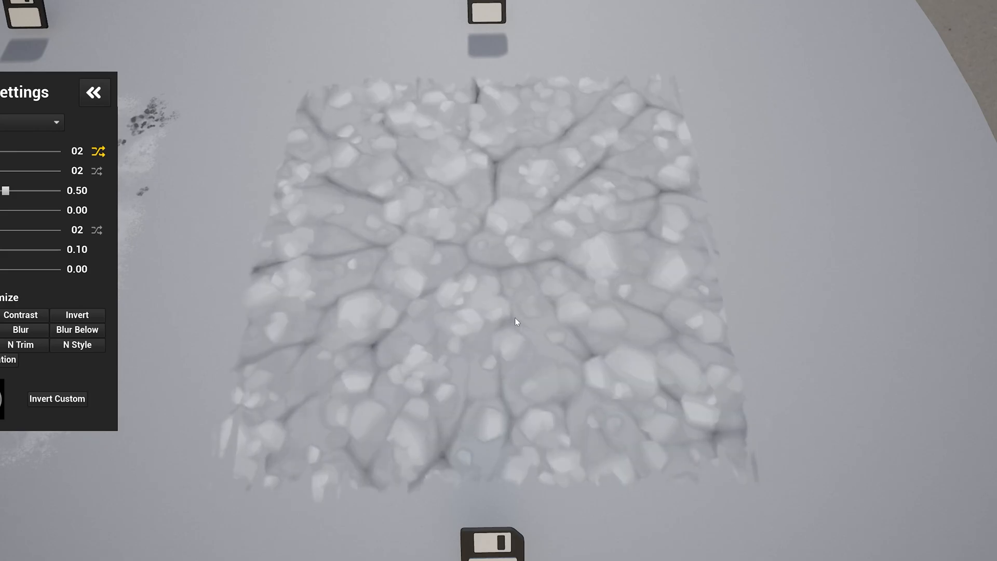
pyautogui.click(515, 321)
pyautogui.click(515, 318)
pyautogui.click(515, 319)
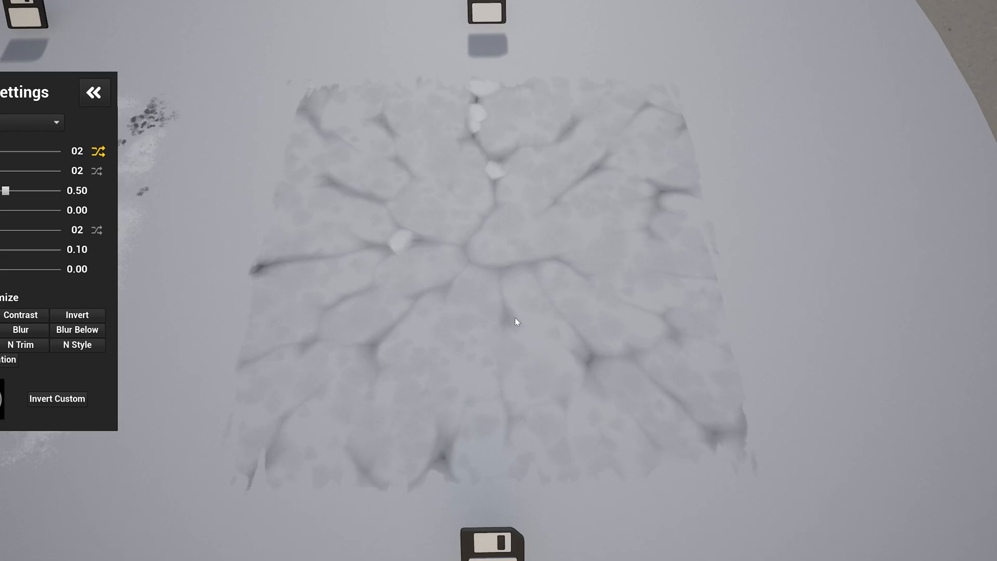
pyautogui.click(515, 318)
pyautogui.click(515, 318)
pyautogui.click(515, 318)
pyautogui.click(515, 317)
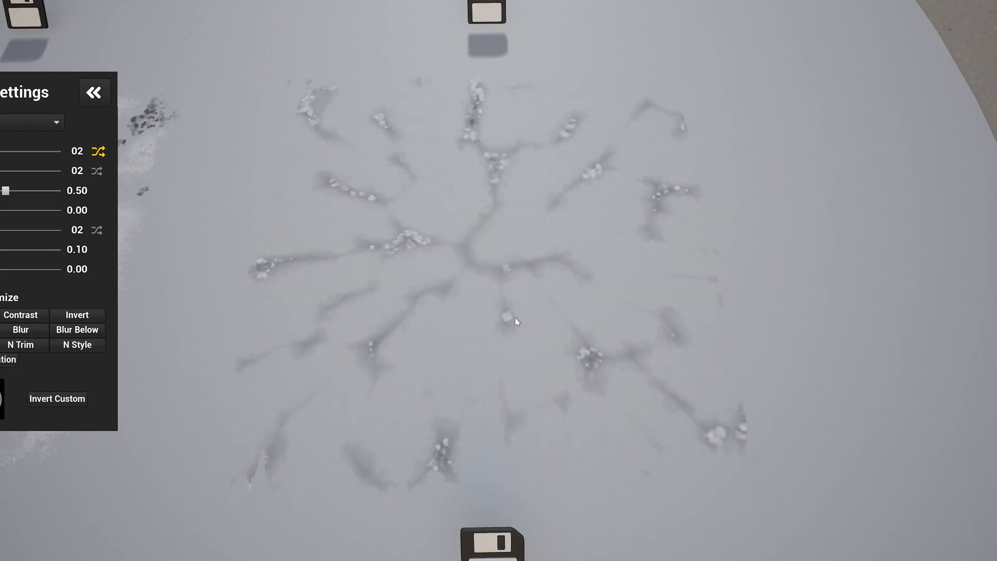
pyautogui.click(515, 318)
pyautogui.click(515, 317)
pyautogui.click(515, 318)
pyautogui.click(515, 318)
pyautogui.click(515, 318)
pyautogui.click(515, 317)
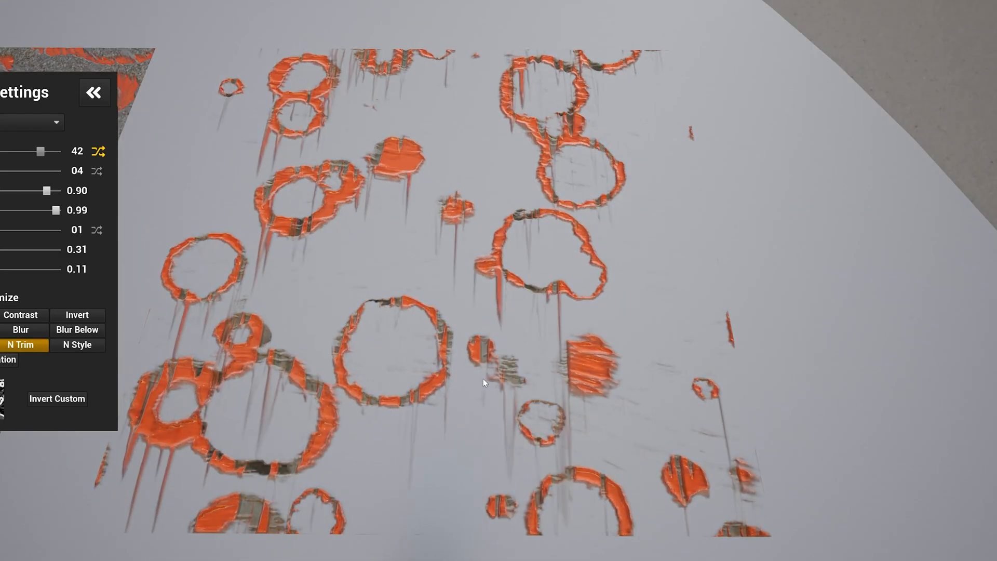
# Pick a custom texture for the orange ring-patterned decal.
pyautogui.click(2, 404)
pyautogui.click(218, 162)
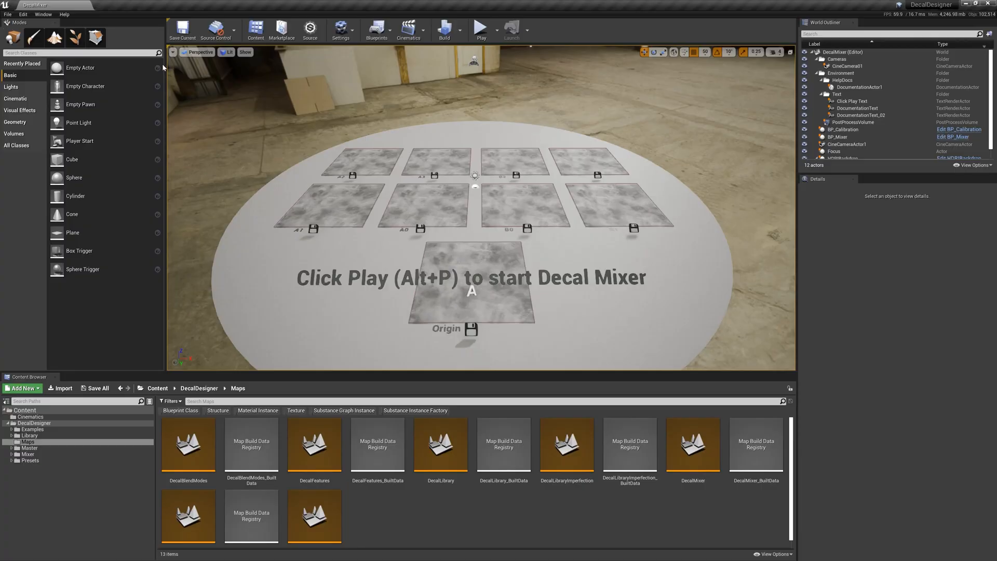
# Review the installed plugins and search the built-in plugins for "script" to check which scripting plugins are enabled.
pyautogui.click(24, 15)
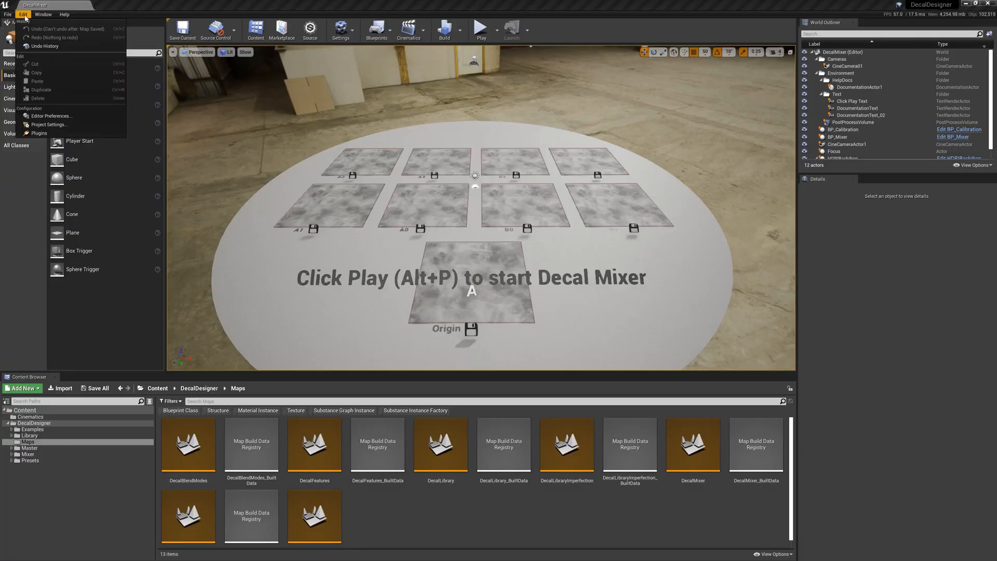
pyautogui.click(39, 133)
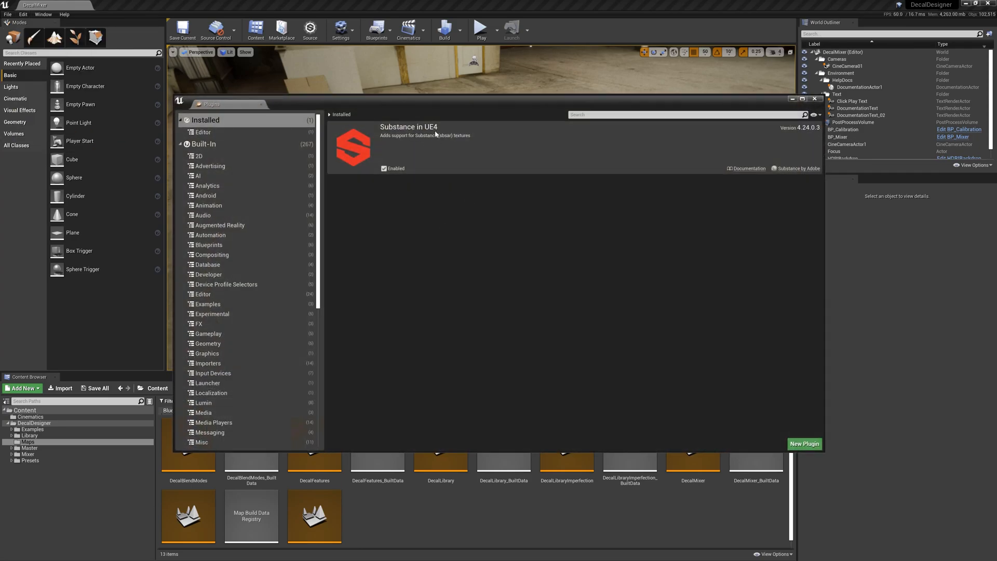
pyautogui.click(218, 144)
pyautogui.click(646, 115)
pyautogui.write('script')
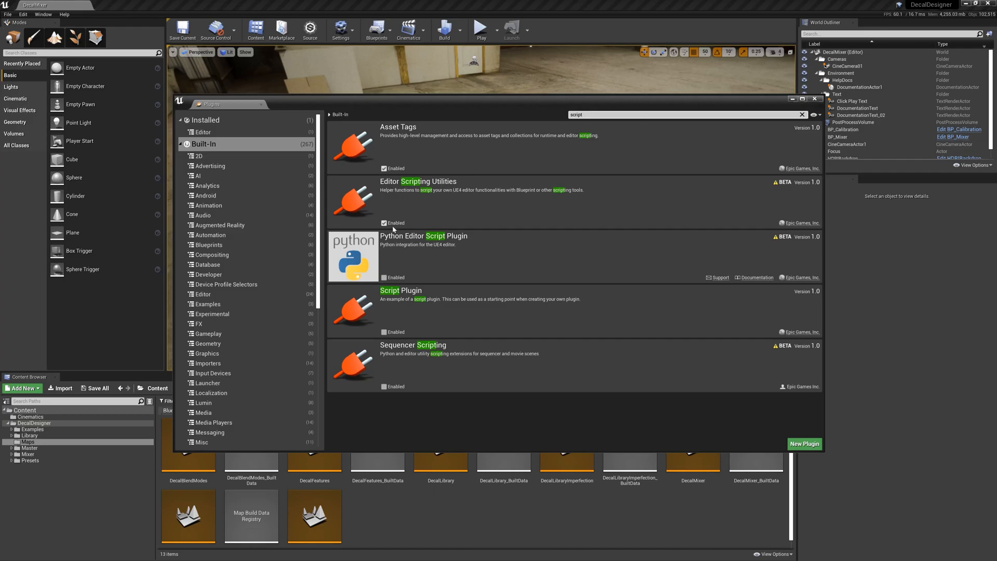
pyautogui.click(814, 98)
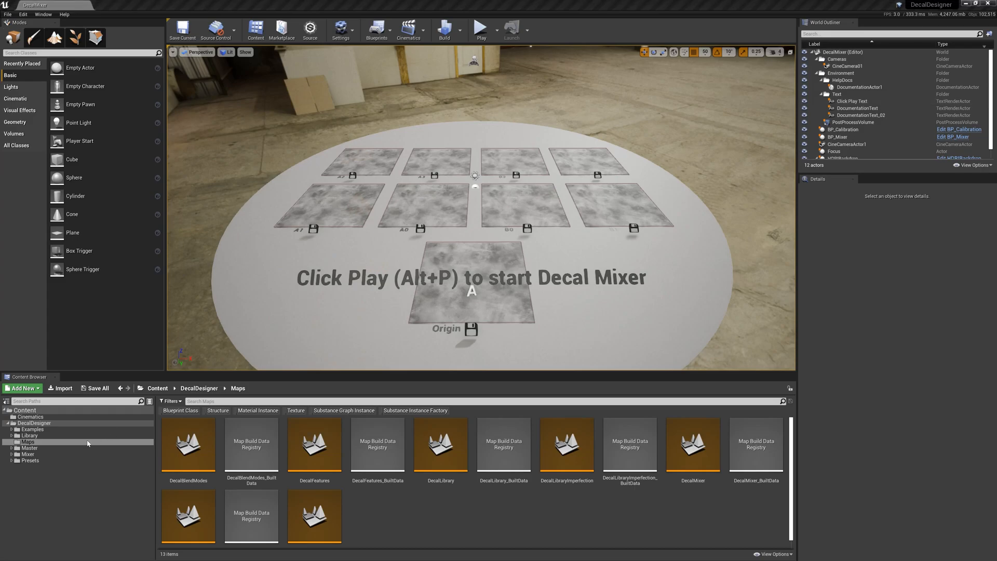
# Load the DecalMixer level from the Maps folder and run it in fullscreen.
pyautogui.click(45, 442)
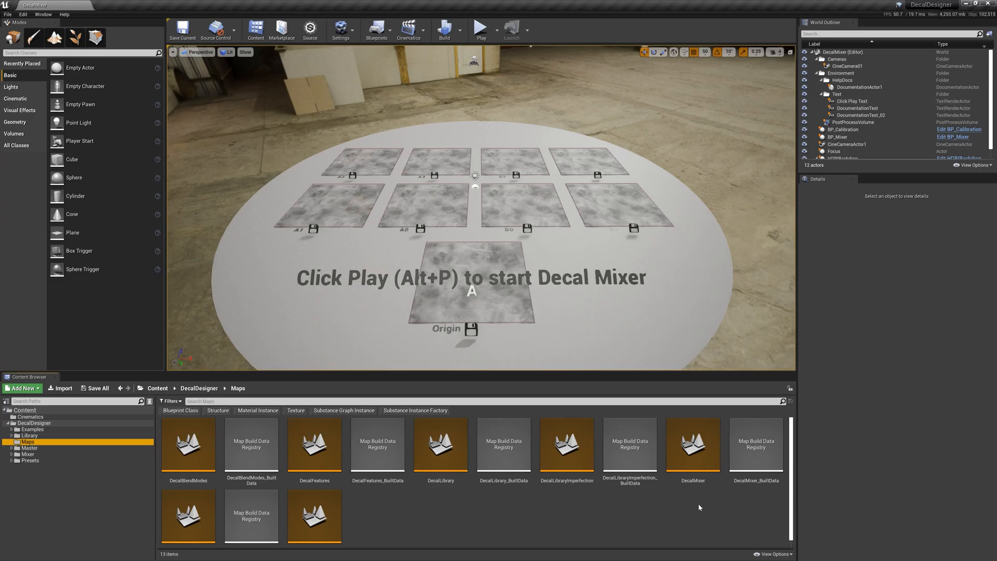
pyautogui.doubleClick(693, 446)
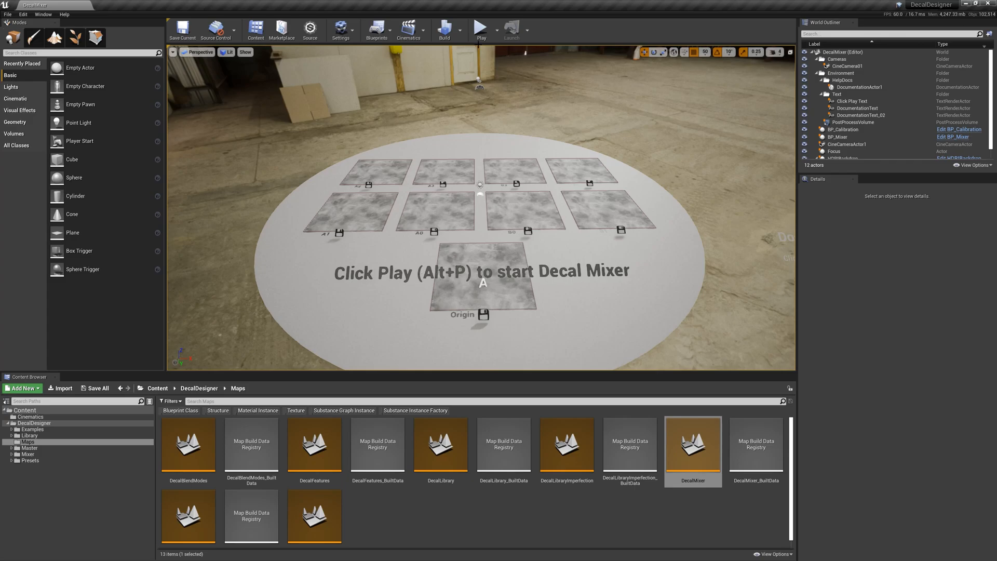
pyautogui.click(481, 29)
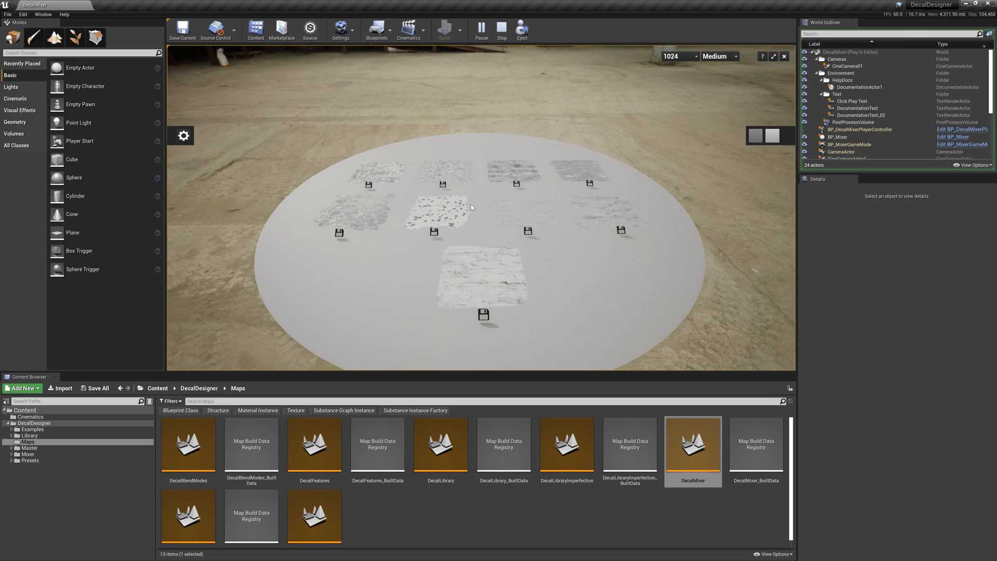
pyautogui.click(773, 56)
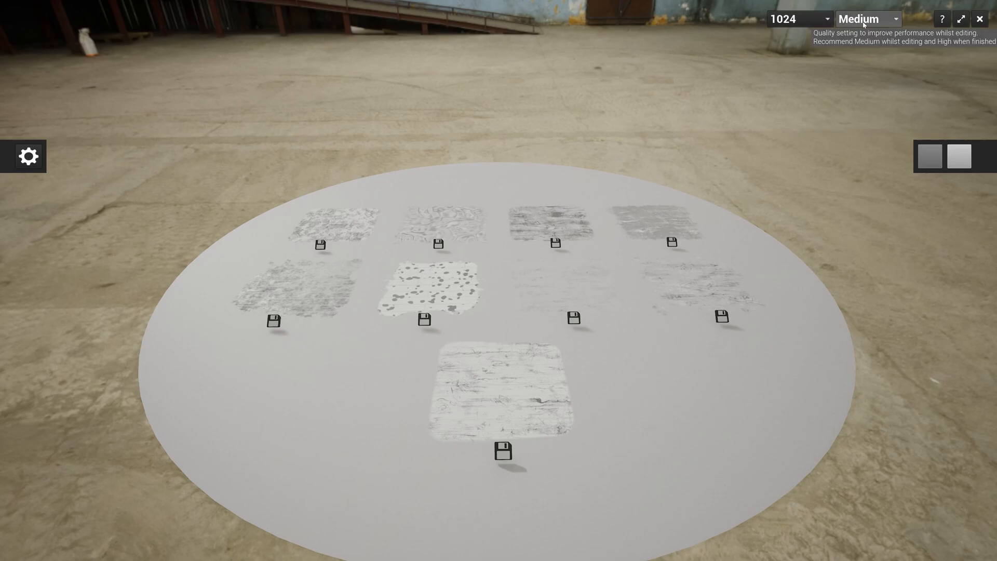
# Review the Mixer Settings and the color options of both the dark and the light swatch without changing anything.
pyautogui.click(29, 157)
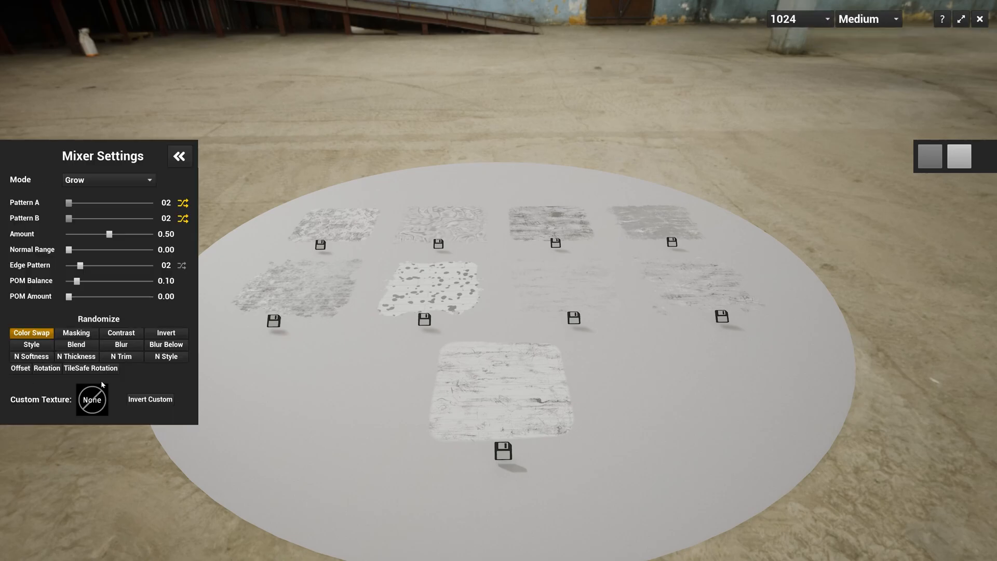
pyautogui.click(179, 157)
pyautogui.click(929, 157)
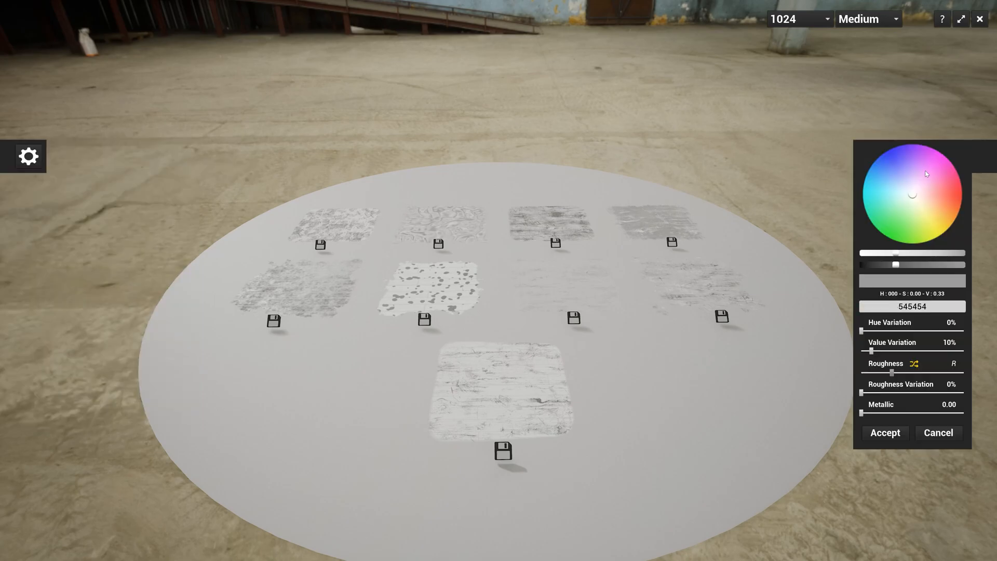
pyautogui.click(937, 433)
pyautogui.click(959, 164)
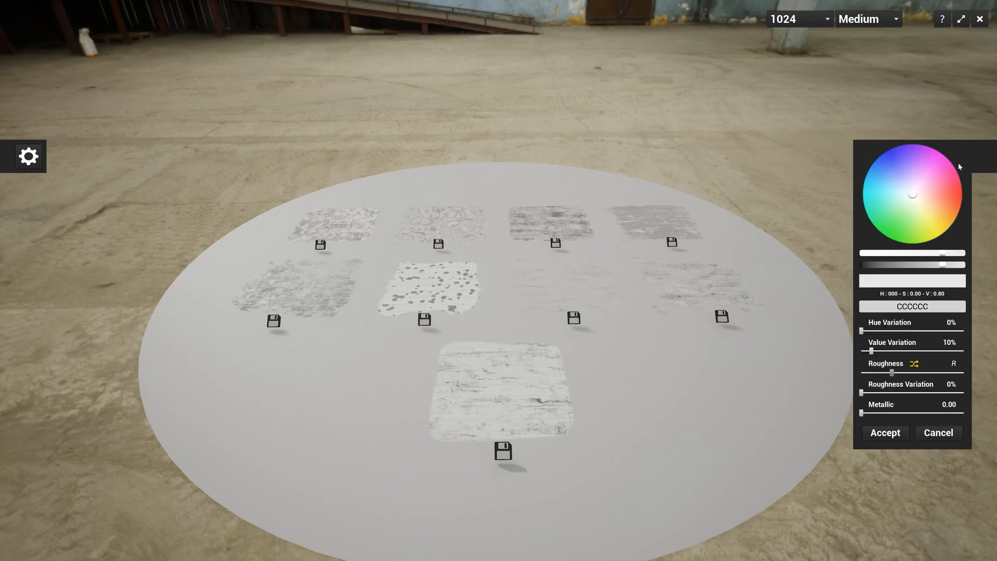
pyautogui.click(938, 434)
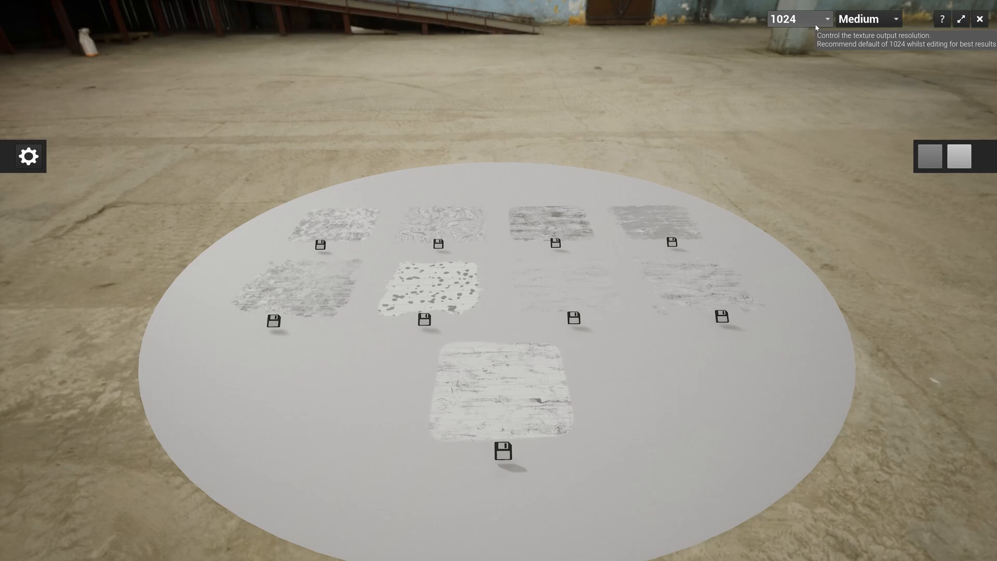
# Bring up the mixer help and consult the Technical Reference in the online Decal Designer documentation.
pyautogui.click(943, 20)
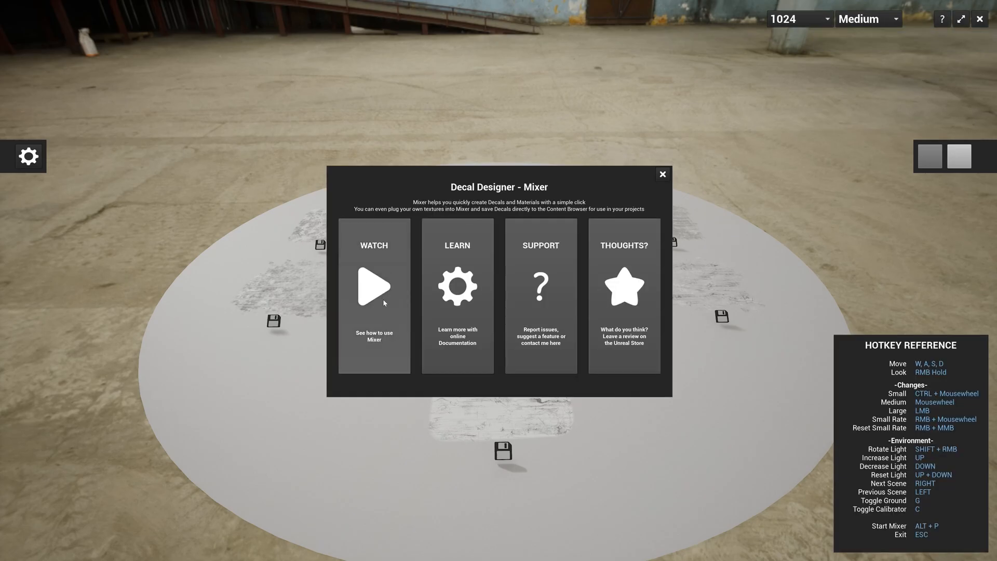
pyautogui.click(464, 304)
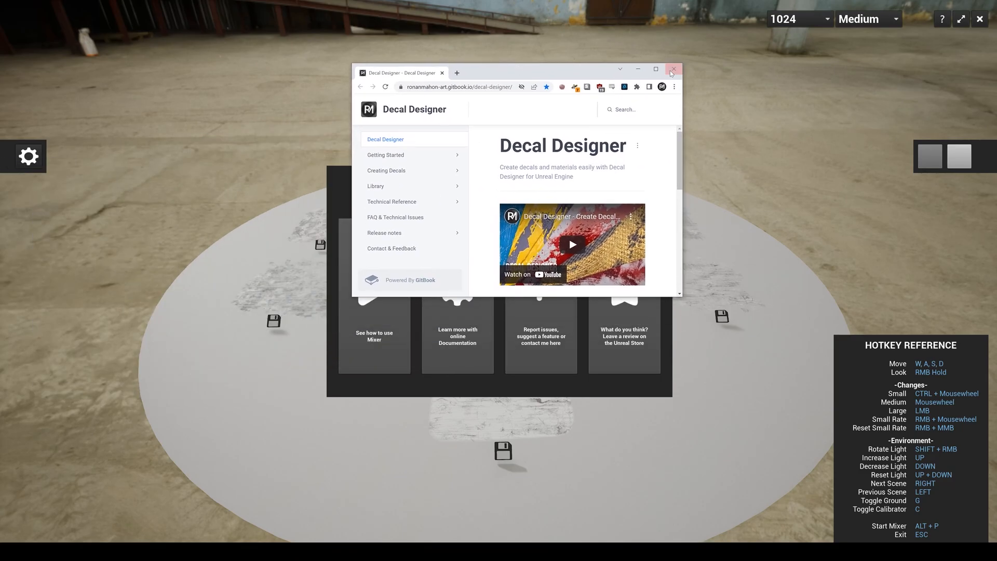
pyautogui.click(658, 72)
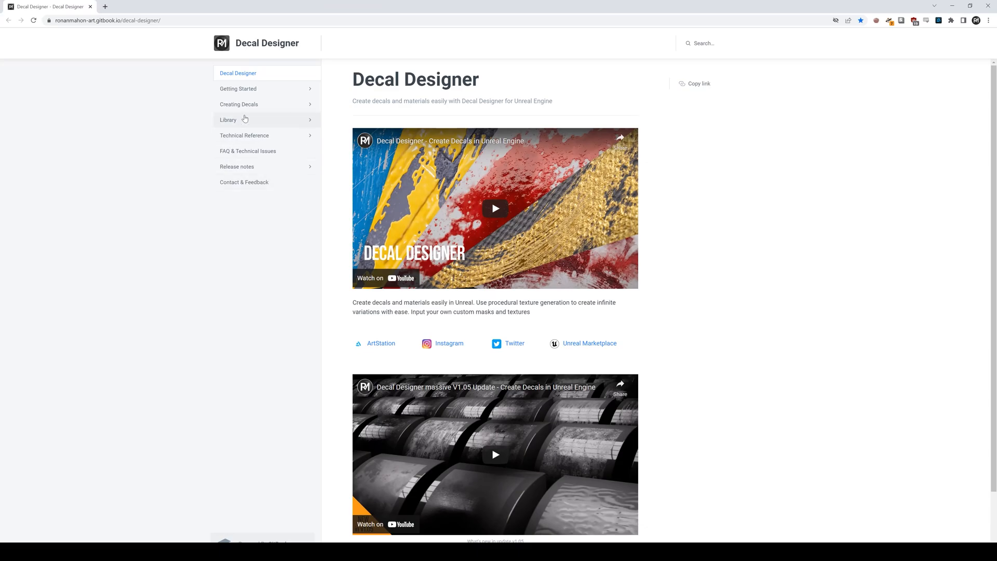
pyautogui.click(244, 135)
pyautogui.click(550, 165)
pyautogui.scroll(-12, 503, 344)
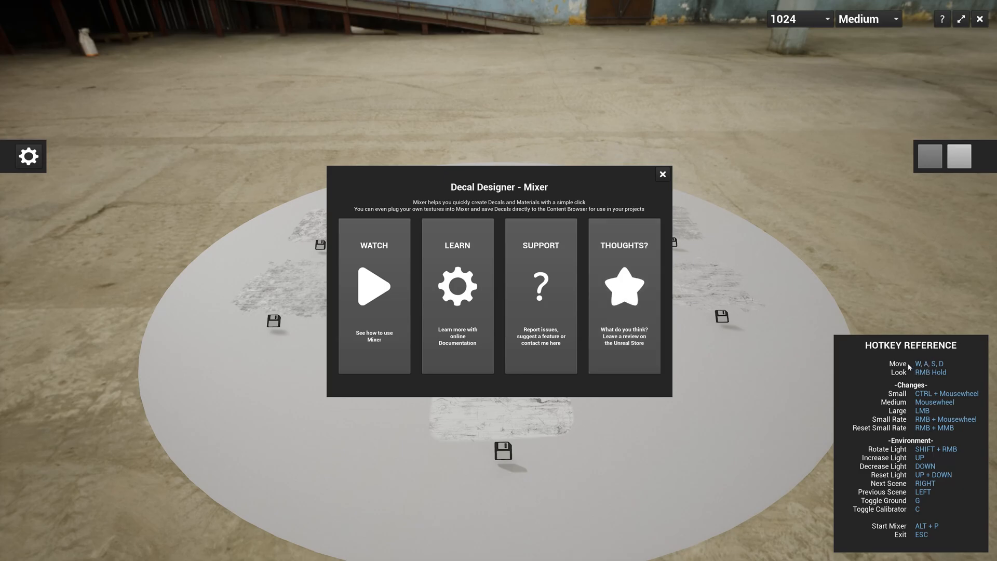
# Move and turn the camera around the decal platform to try out the navigation controls.
pyautogui.press('s')
pyautogui.moveTo(768, 216); pyautogui.dragTo(755, 186, button='right')
pyautogui.press('a')
pyautogui.press('w')
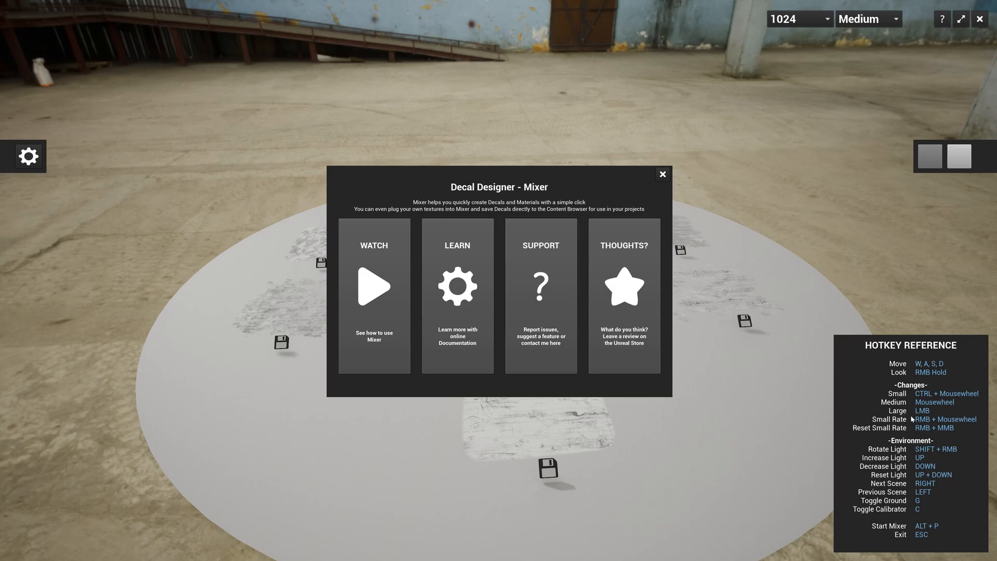
# Rotate the environment light and try brighter and darker light intensities before resetting the intensity.
pyautogui.moveTo(892, 454); pyautogui.dragTo(813, 273, button='right')
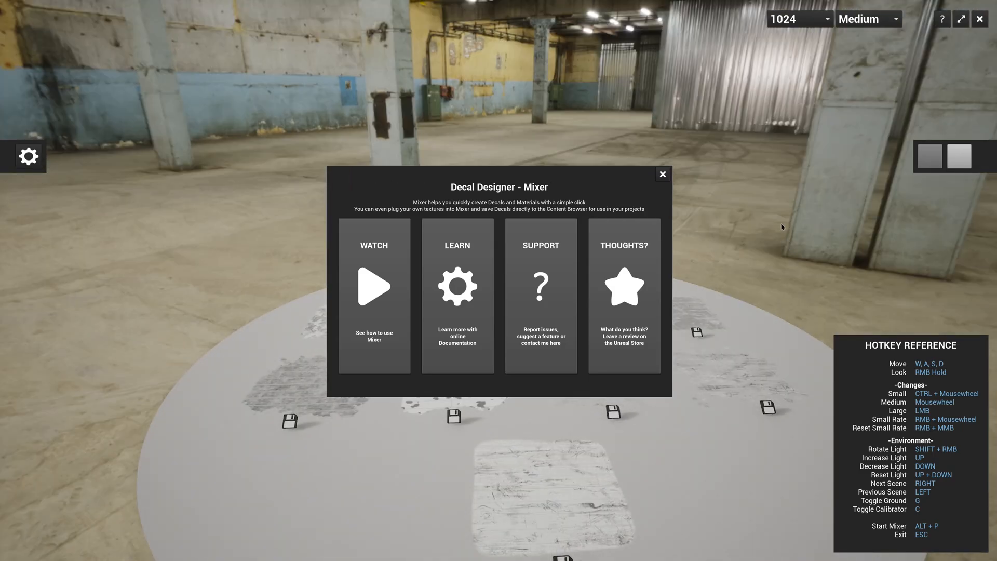
pyautogui.moveTo(782, 227); pyautogui.dragTo(780, 223, button='right')
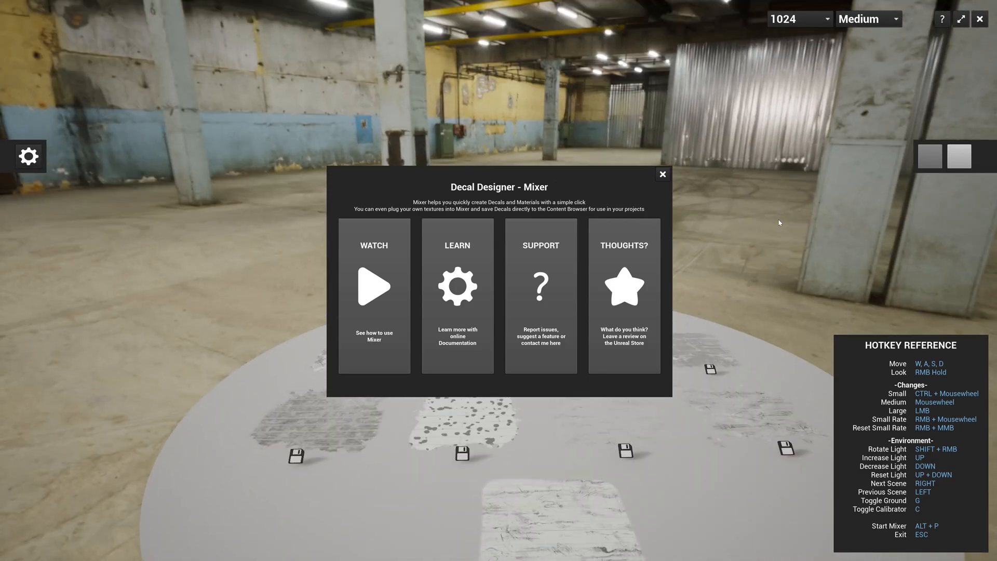
pyautogui.press('Up')
pyautogui.press('Up')
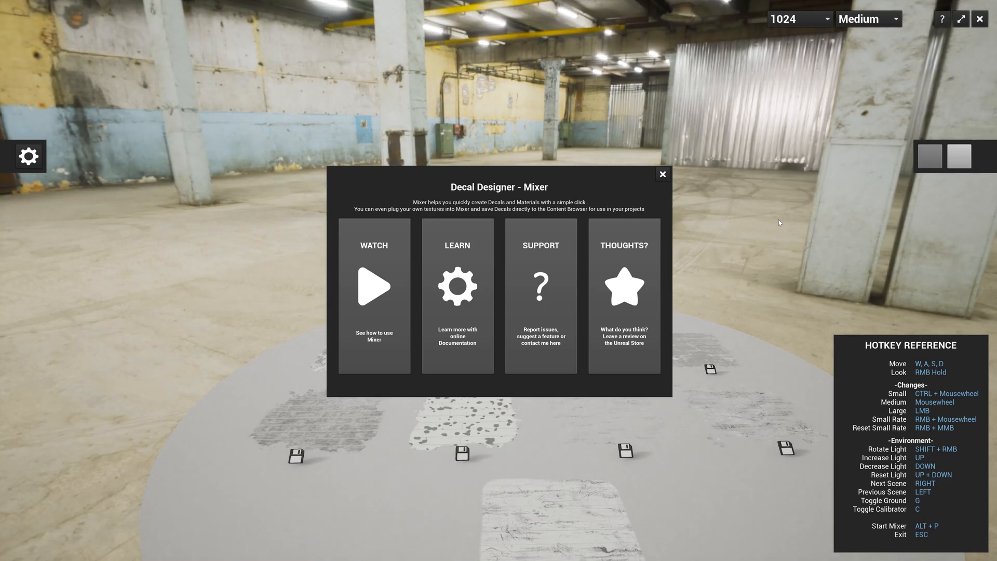
pyautogui.press('Up')
pyautogui.press('Up')
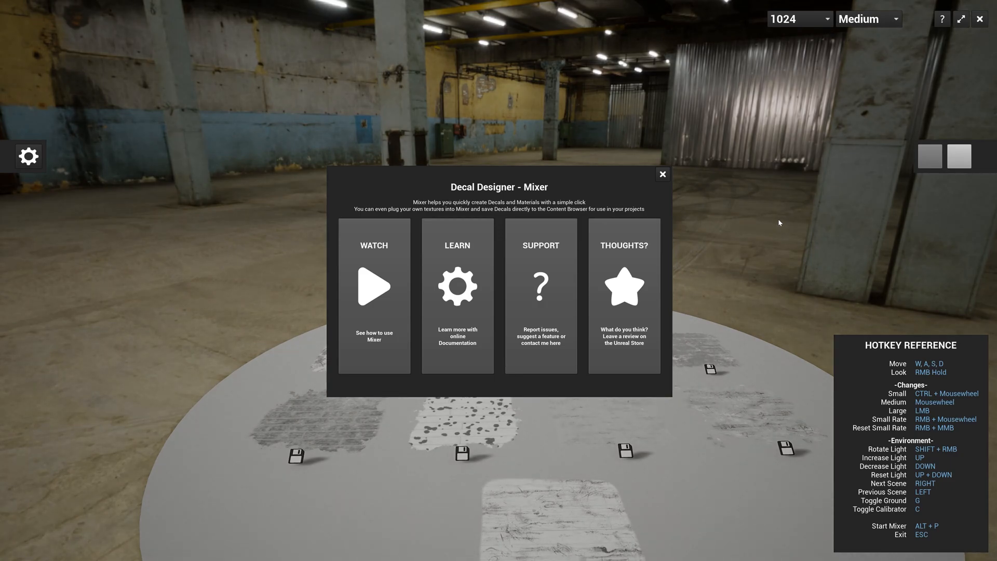
pyautogui.press('Down')
pyautogui.press('Down')
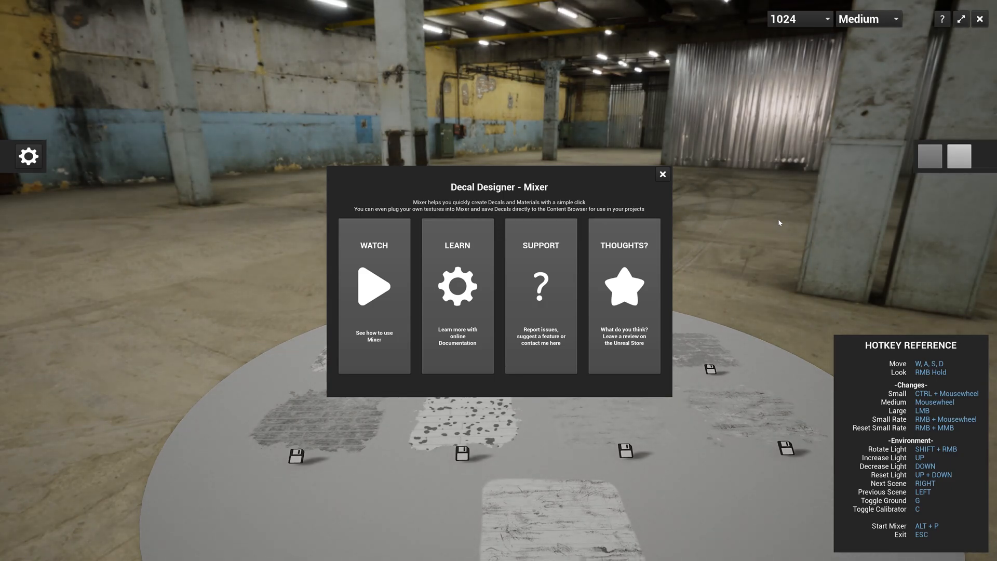
# Cycle forward and back through the background scenes, stopping at the green field with trees.
pyautogui.moveTo(776, 225); pyautogui.dragTo(782, 225, button='right')
pyautogui.press('Right')
pyautogui.press('Right')
pyautogui.press('Right')
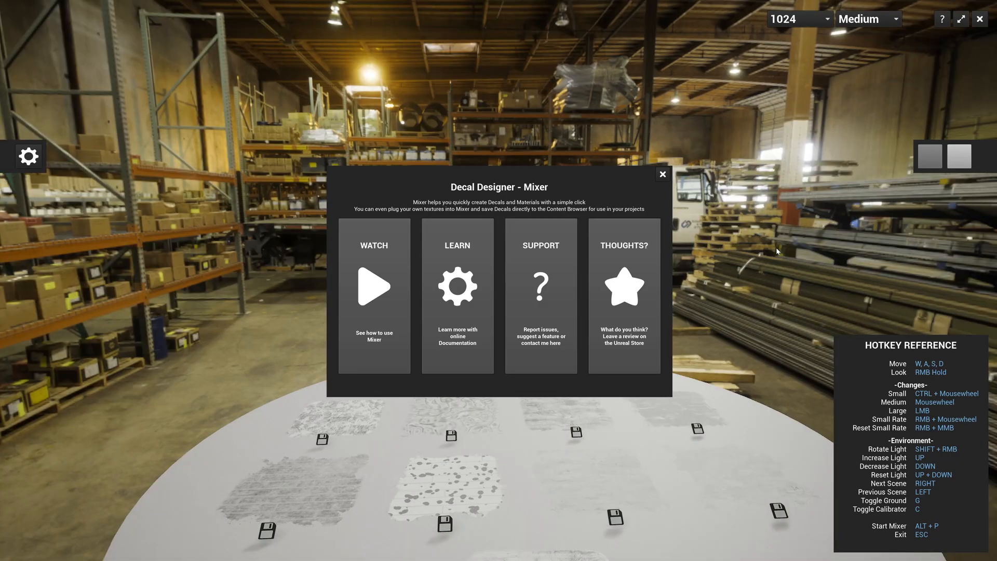
pyautogui.press('Right')
pyautogui.press('Right')
pyautogui.press('Right')
pyautogui.press('Right')
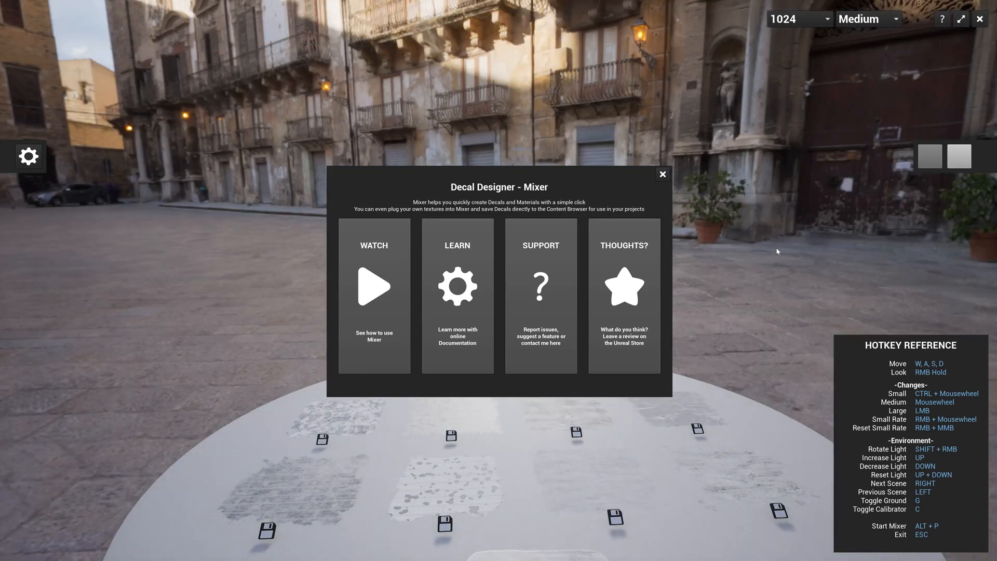
pyautogui.press('Right')
pyautogui.press('Right')
pyautogui.press('Left')
pyautogui.press('Left')
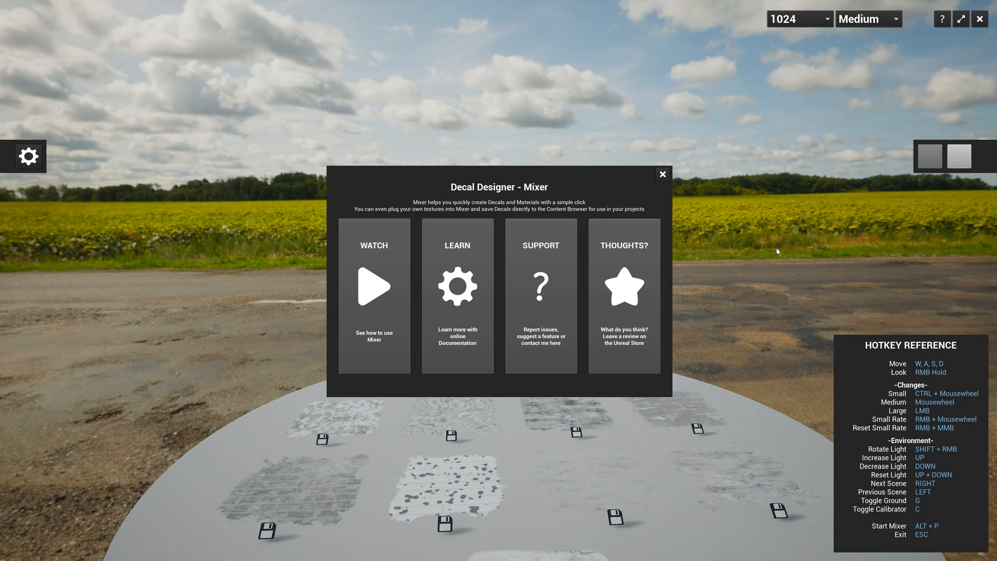
pyautogui.press('Left')
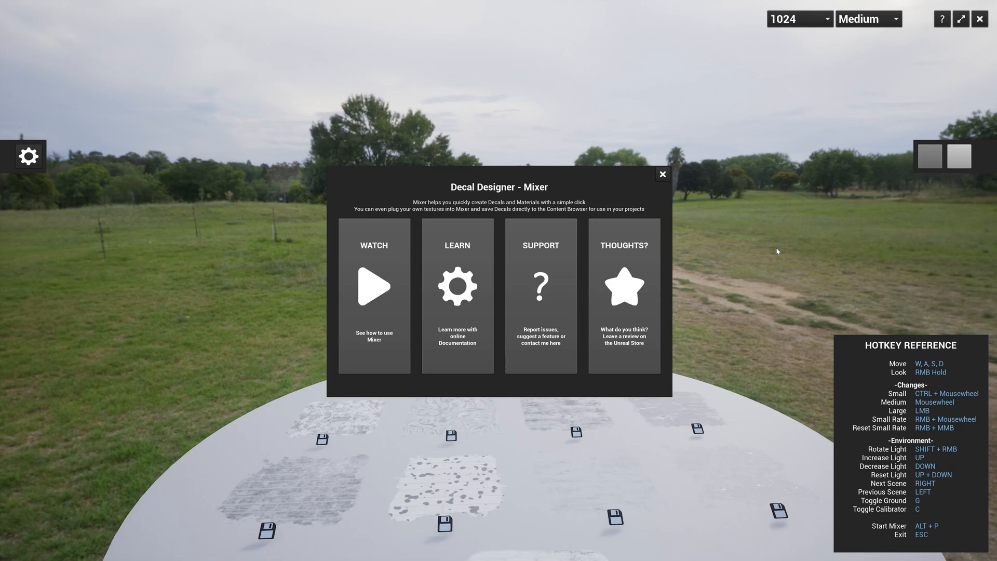
# Hide the white ground disc beneath the decals and show it again.
pyautogui.moveTo(778, 252); pyautogui.dragTo(769, 285, button='right')
pyautogui.press('g')
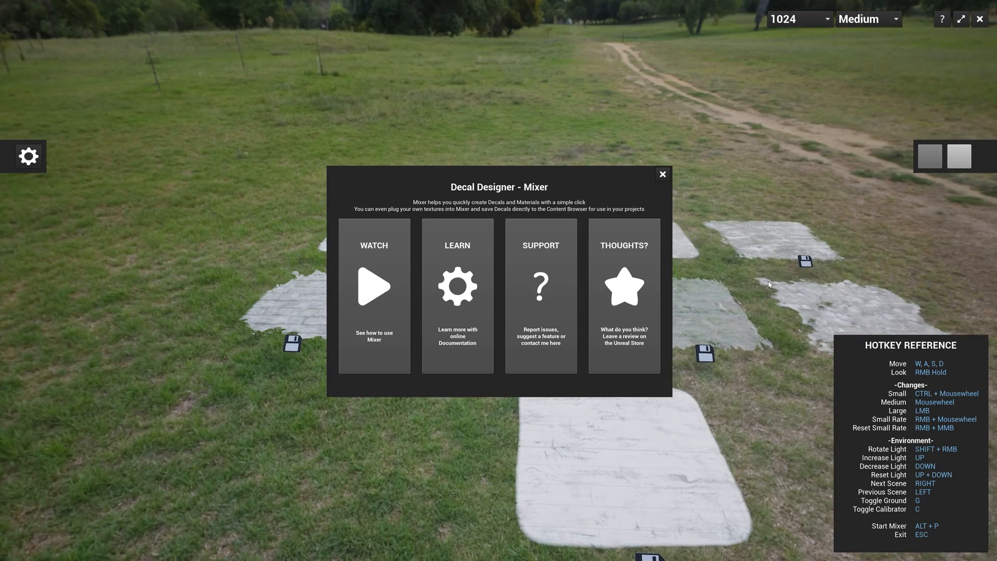
pyautogui.press('g')
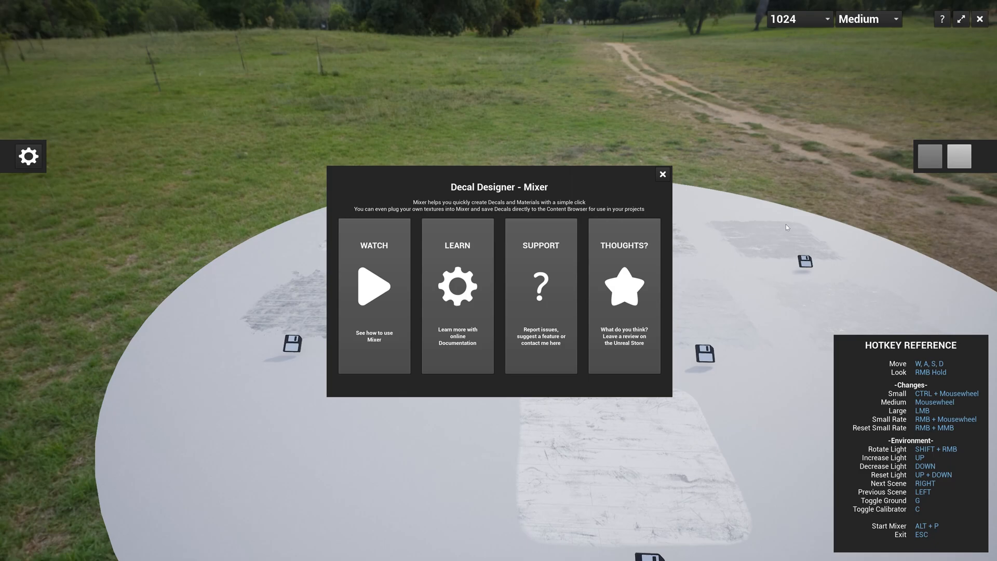
# Toggle the calibrator and turn the camera across the decal platform.
pyautogui.press('c')
pyautogui.moveTo(785, 227); pyautogui.dragTo(791, 130, button='right')
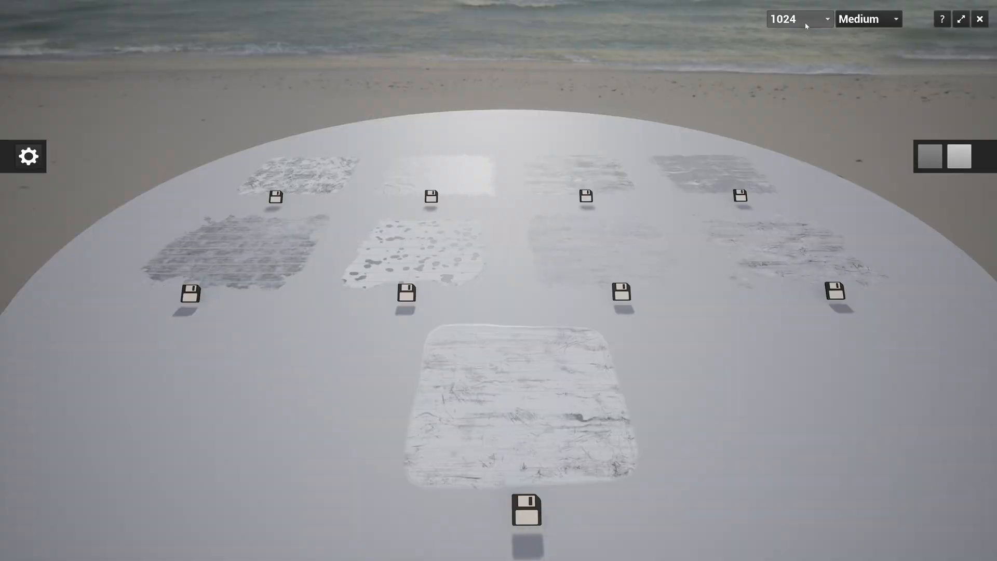
# Try a texture resolution of 256, examine the front decal up close, and restore the resolution to 1024.
pyautogui.click(805, 27)
pyautogui.click(794, 36)
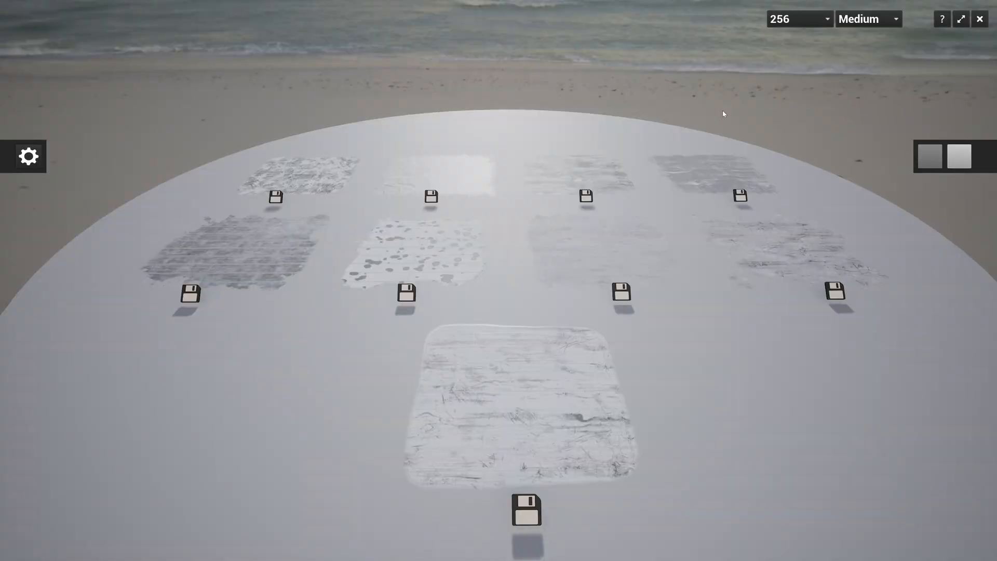
pyautogui.scroll(5, 532, 378)
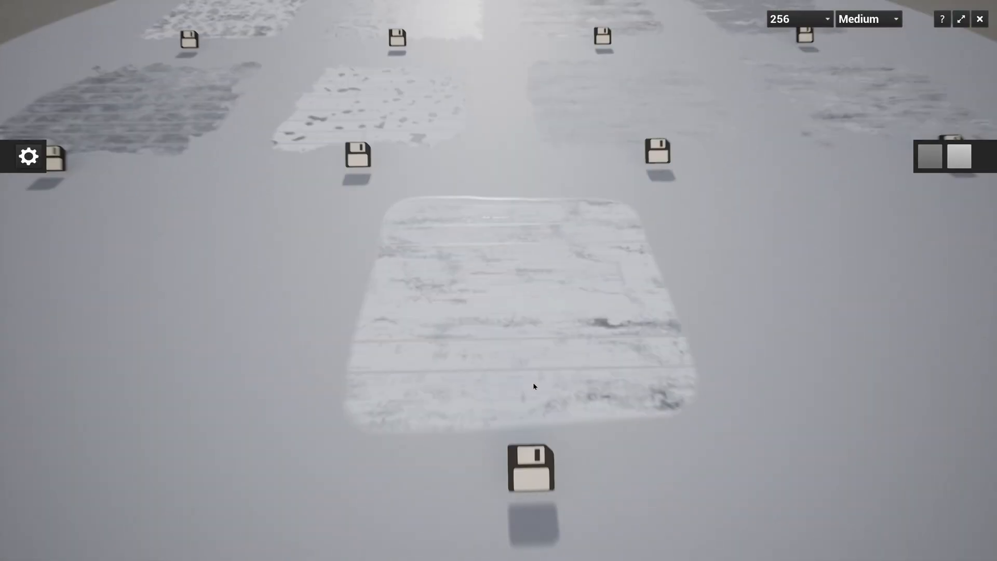
pyautogui.scroll(-5, 484, 219)
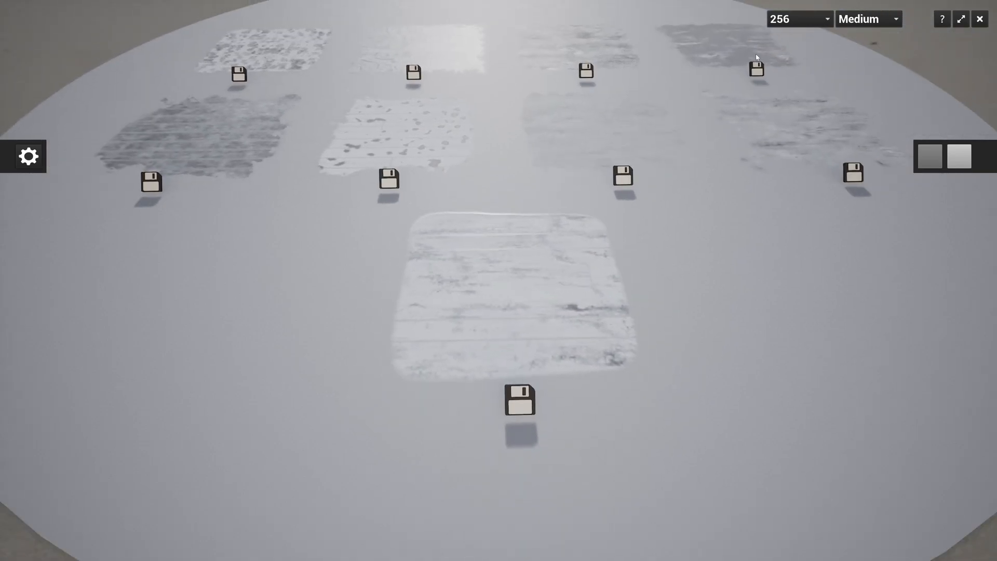
pyautogui.click(794, 19)
pyautogui.click(784, 61)
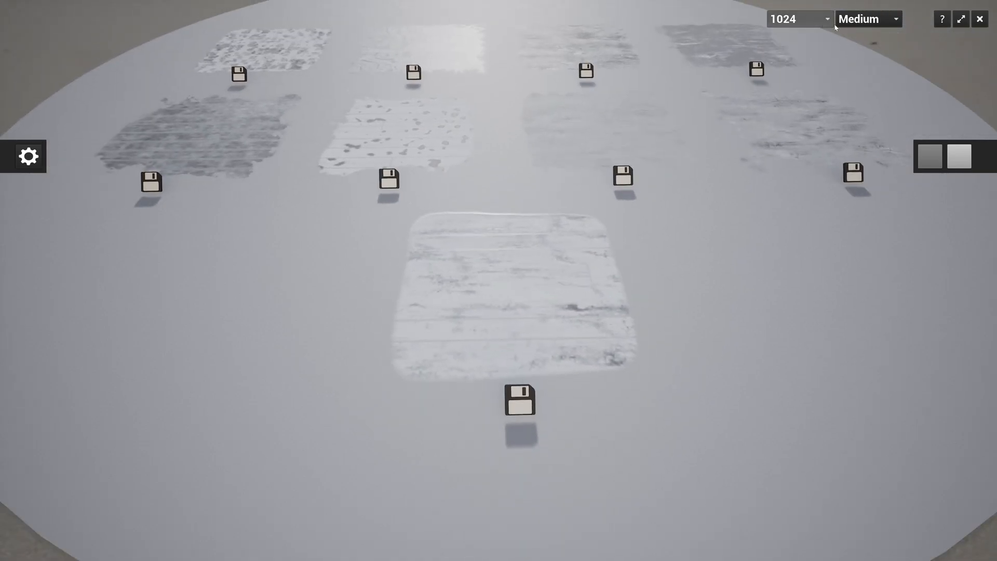
# Try the Draft quality setting on the decals and return to Medium quality with the 1024 resolution.
pyautogui.click(866, 20)
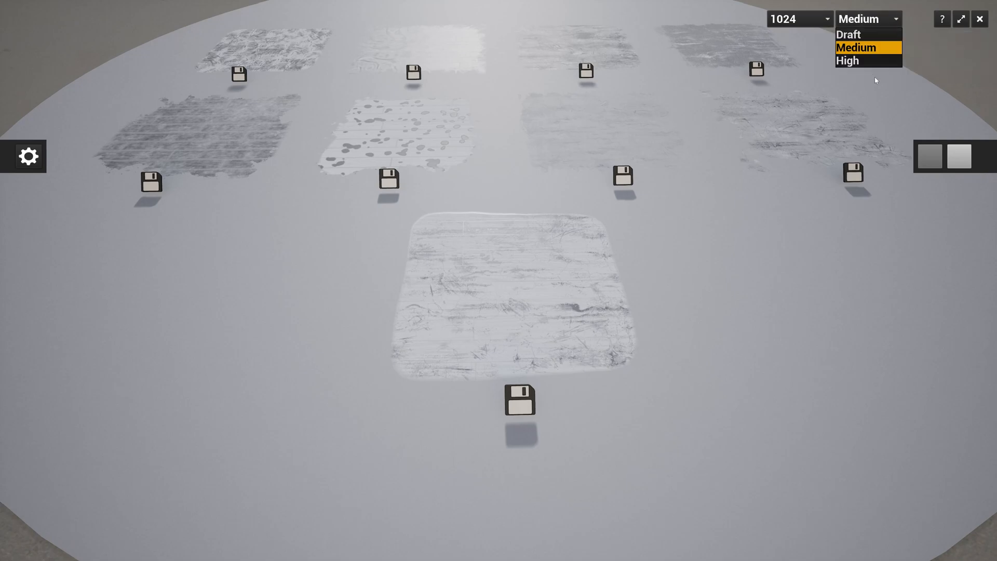
pyautogui.click(861, 35)
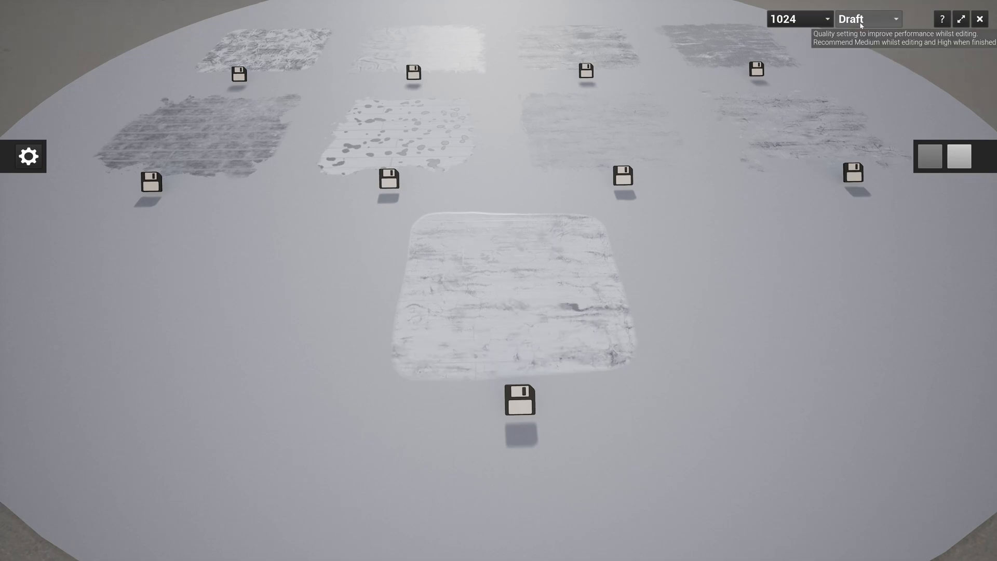
pyautogui.click(860, 21)
pyautogui.click(857, 48)
pyautogui.click(795, 20)
pyautogui.click(794, 61)
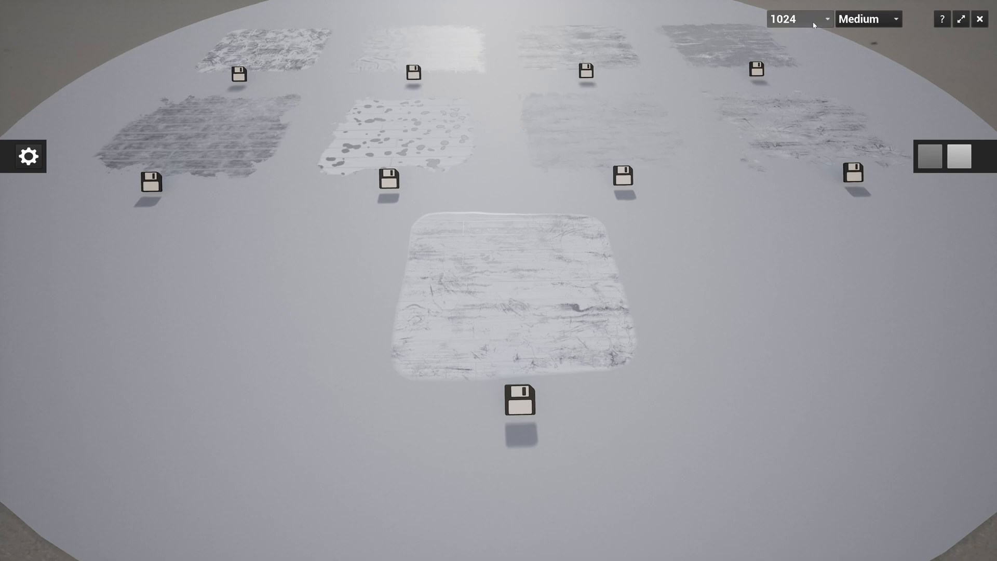
# Raise the texture resolution to 2048 and the quality to High, and inspect the front decal up close.
pyautogui.click(795, 19)
pyautogui.click(792, 73)
pyautogui.click(865, 20)
pyautogui.click(862, 60)
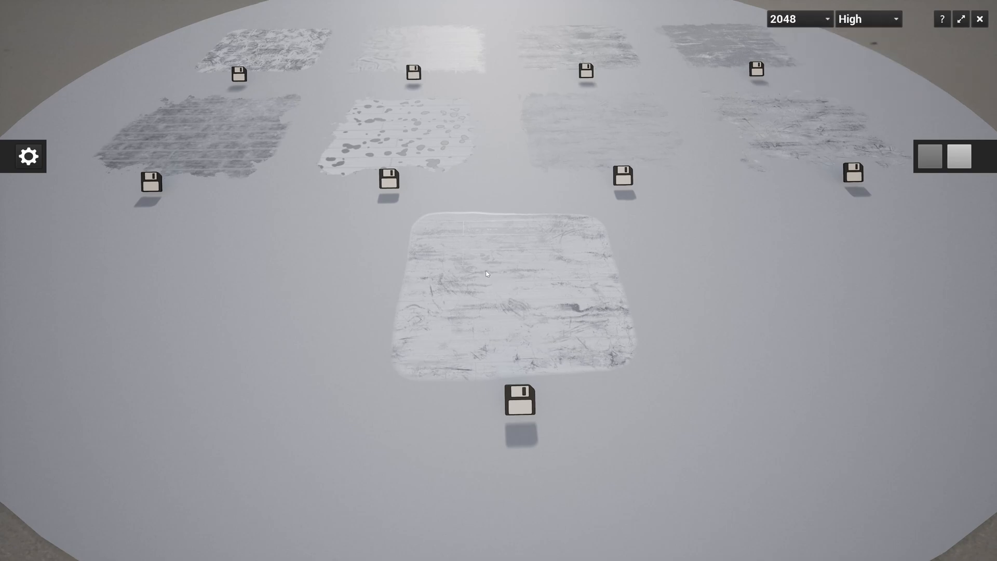
pyautogui.click(520, 283)
# Set the quality back to Medium and the texture resolution back to 1024.
pyautogui.click(864, 20)
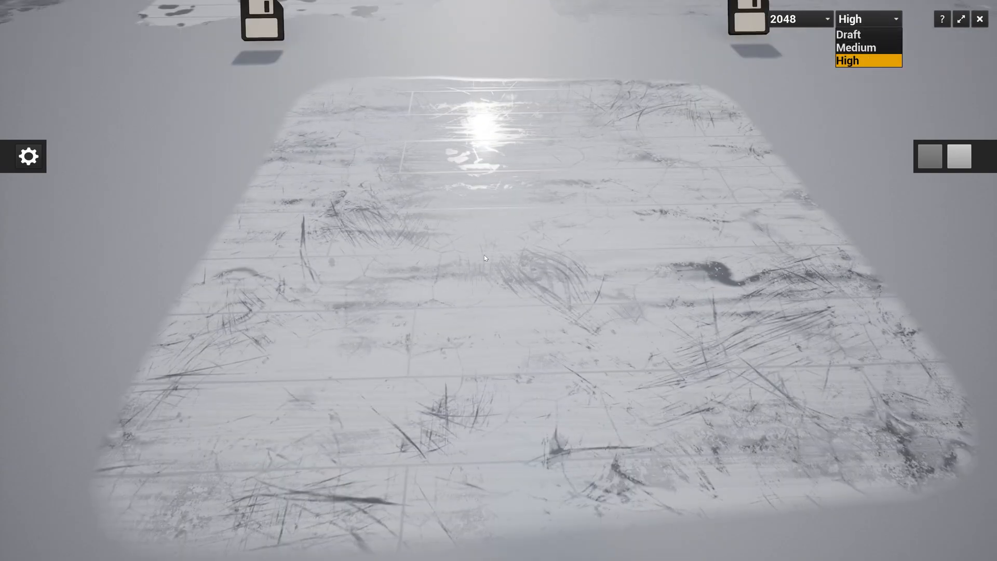
pyautogui.click(870, 48)
pyautogui.click(802, 14)
pyautogui.click(781, 58)
pyautogui.scroll(-10, 575, 130)
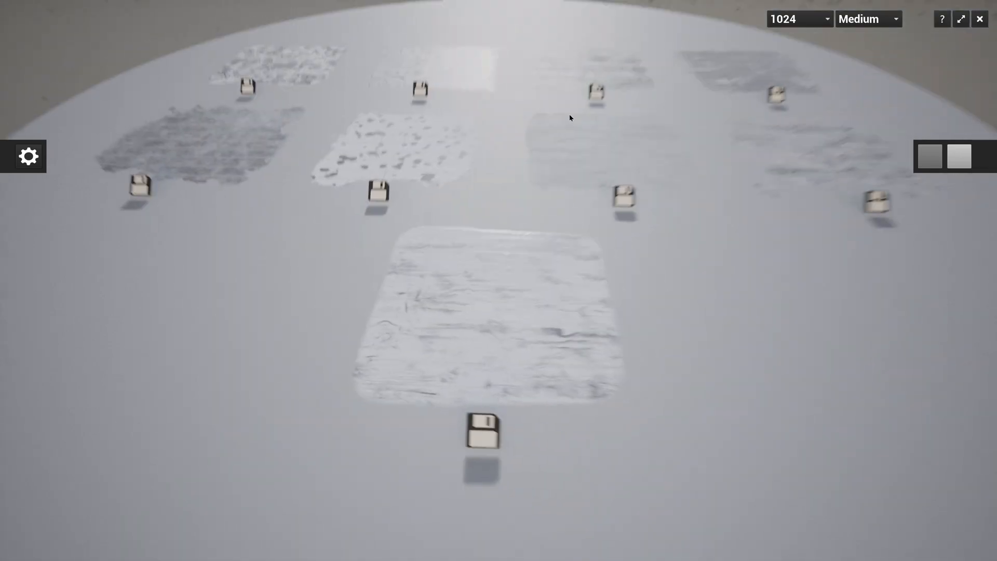
pyautogui.scroll(1, 572, 107)
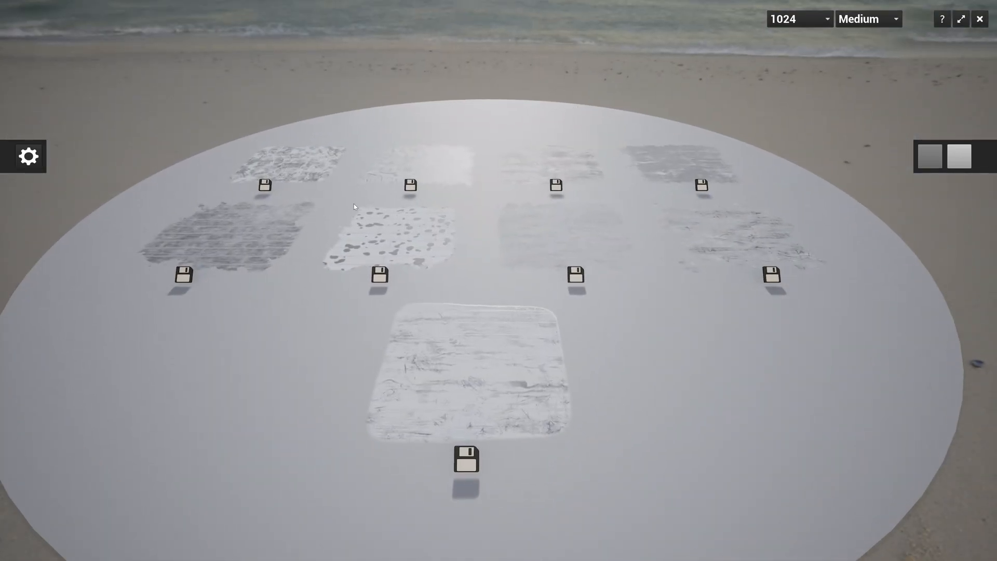
# Move the camera to the front corner decal of the grid and repeatedly generate large random changes to it.
pyautogui.press('a')
pyautogui.press('w')
pyautogui.moveTo(630, 342); pyautogui.dragTo(633, 369, button='right')
pyautogui.press('s')
pyautogui.click(490, 300)
pyautogui.click(490, 300)
pyautogui.click(496, 297)
pyautogui.click(498, 296)
pyautogui.click(488, 301)
pyautogui.click(487, 302)
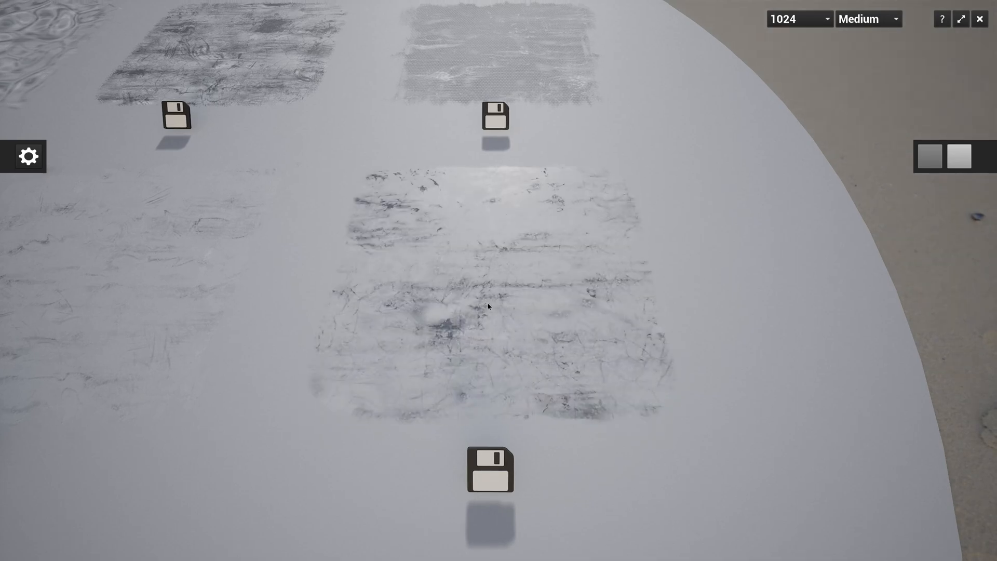
pyautogui.click(487, 302)
pyautogui.click(488, 304)
pyautogui.click(488, 303)
pyautogui.click(487, 303)
pyautogui.click(487, 303)
pyautogui.click(488, 303)
pyautogui.click(487, 303)
pyautogui.click(488, 303)
pyautogui.click(487, 303)
pyautogui.click(488, 306)
pyautogui.click(413, 329)
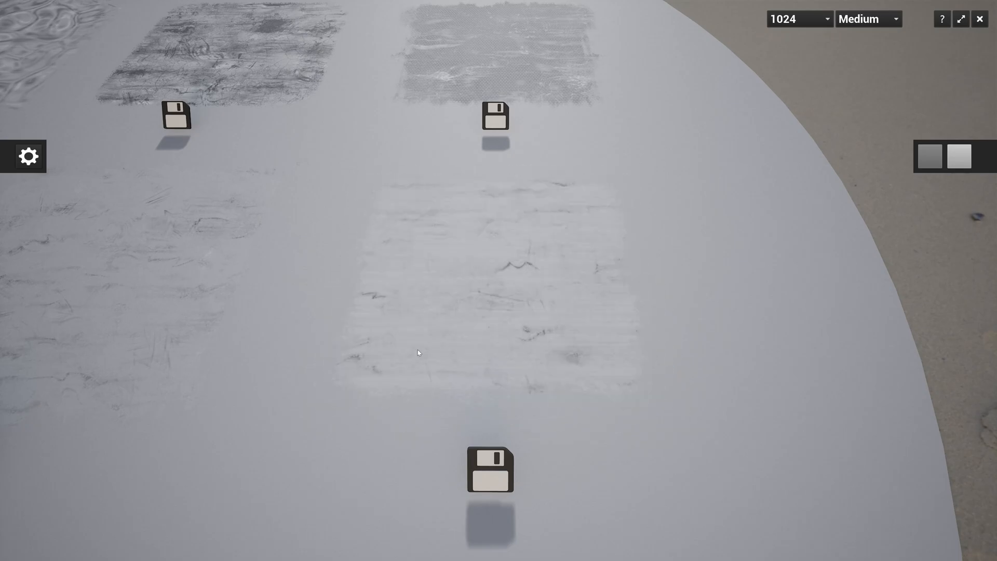
pyautogui.click(470, 265)
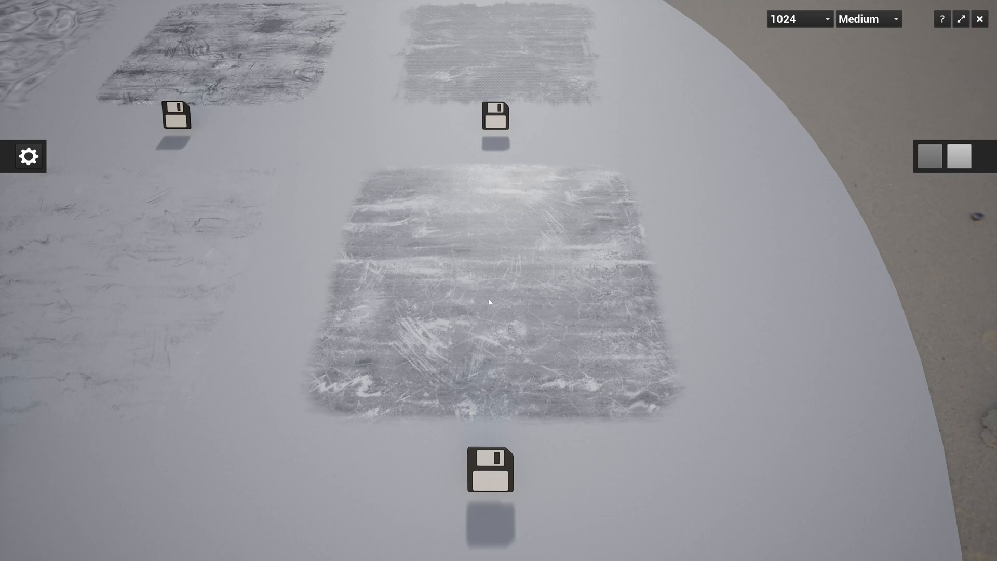
# Cycle through smaller variations of the gray scratched decal while keeping its base pattern.
pyautogui.click(489, 302)
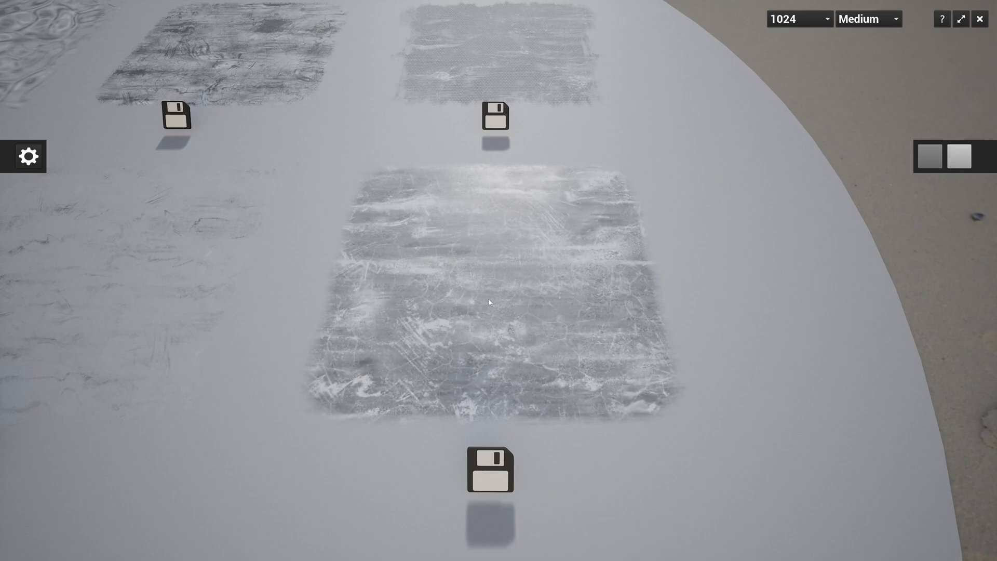
pyautogui.click(489, 302)
pyautogui.click(489, 303)
pyautogui.click(489, 302)
pyautogui.click(489, 302)
pyautogui.click(489, 299)
pyautogui.click(488, 300)
pyautogui.click(489, 300)
pyautogui.click(489, 300)
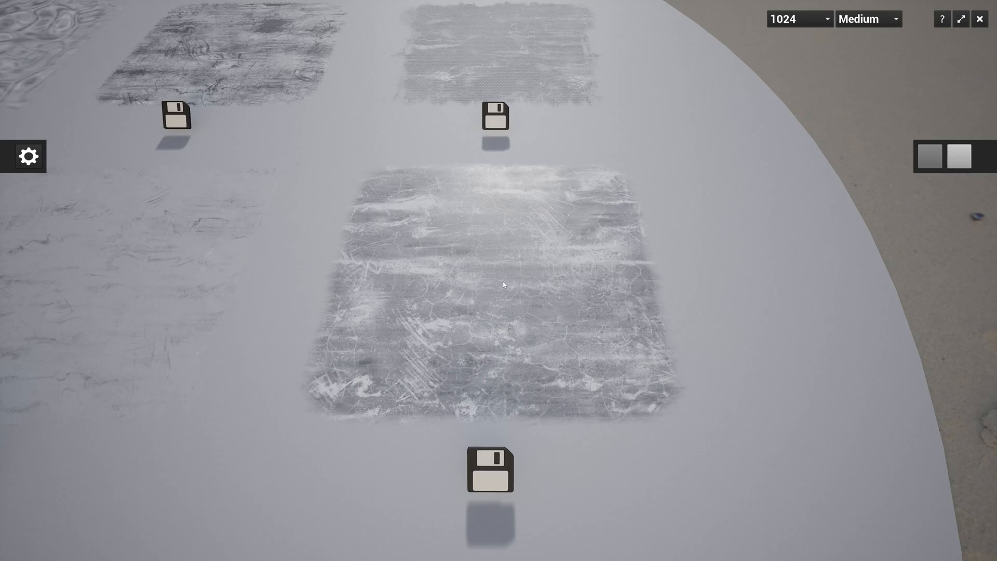
# Generate several more random looks for the scratched corner decal.
pyautogui.click(502, 281)
pyautogui.click(502, 282)
pyautogui.click(503, 281)
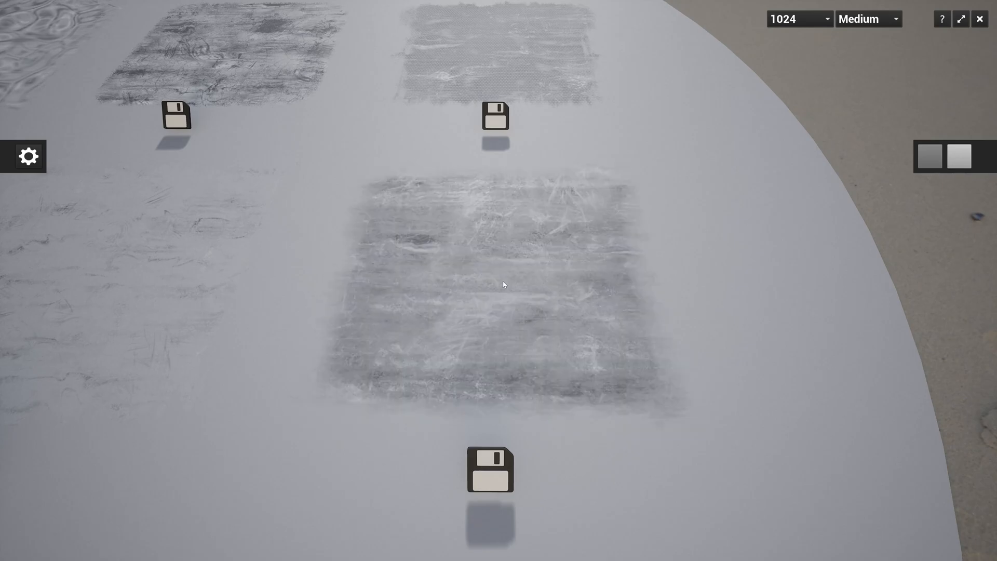
pyautogui.click(503, 281)
pyautogui.click(503, 282)
pyautogui.click(502, 281)
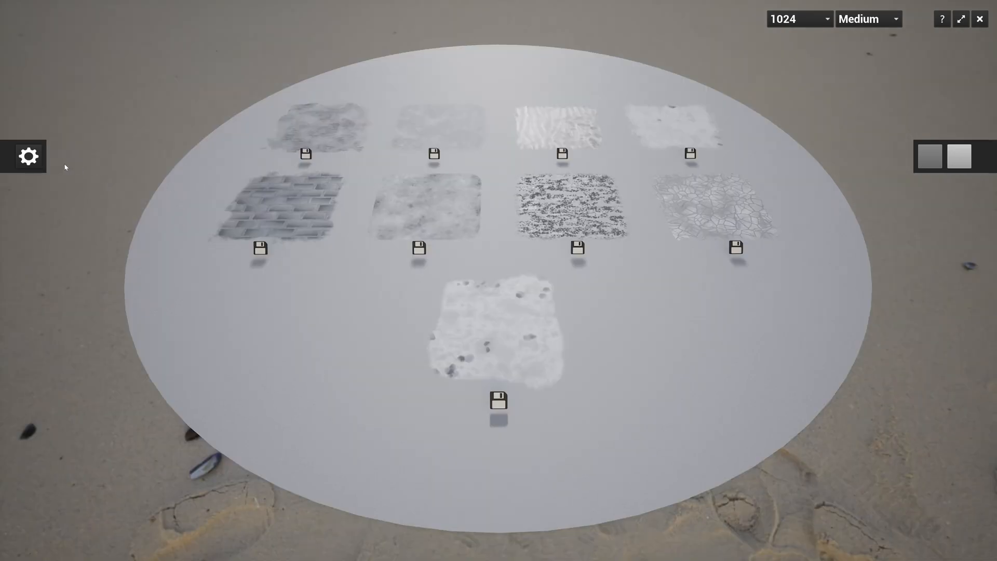
# Open the mixer settings and generate several random corner decals with Pattern A and Pattern B both randomized.
pyautogui.click(28, 156)
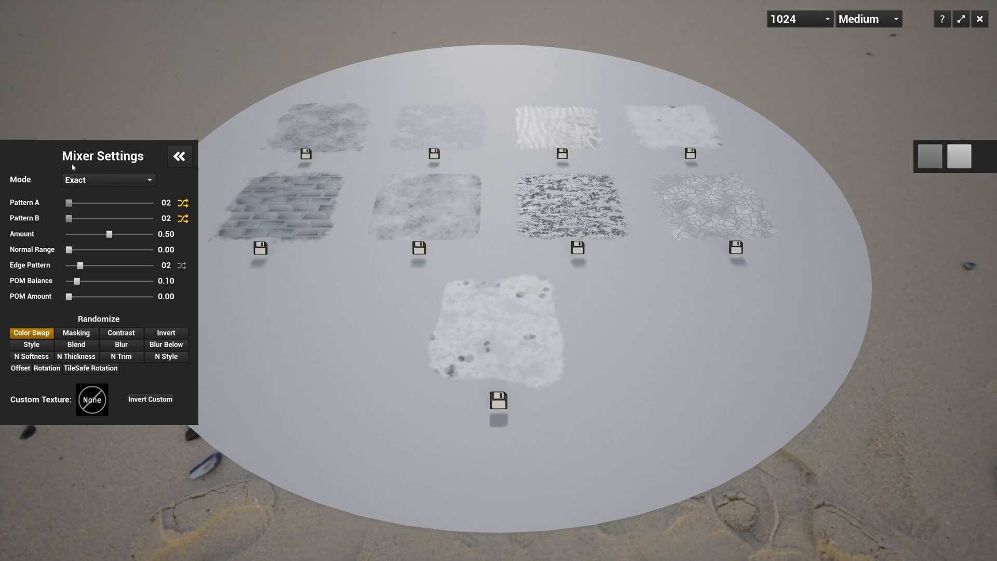
pyautogui.moveTo(622, 333)
pyautogui.mouseDown(button='right')
pyautogui.moveTo(677, 303)
pyautogui.moveTo(668, 296)
pyautogui.moveTo(678, 310)
pyautogui.moveTo(657, 321)
pyautogui.moveTo(645, 353)
pyautogui.moveTo(627, 347)
pyautogui.mouseUp(button='right')
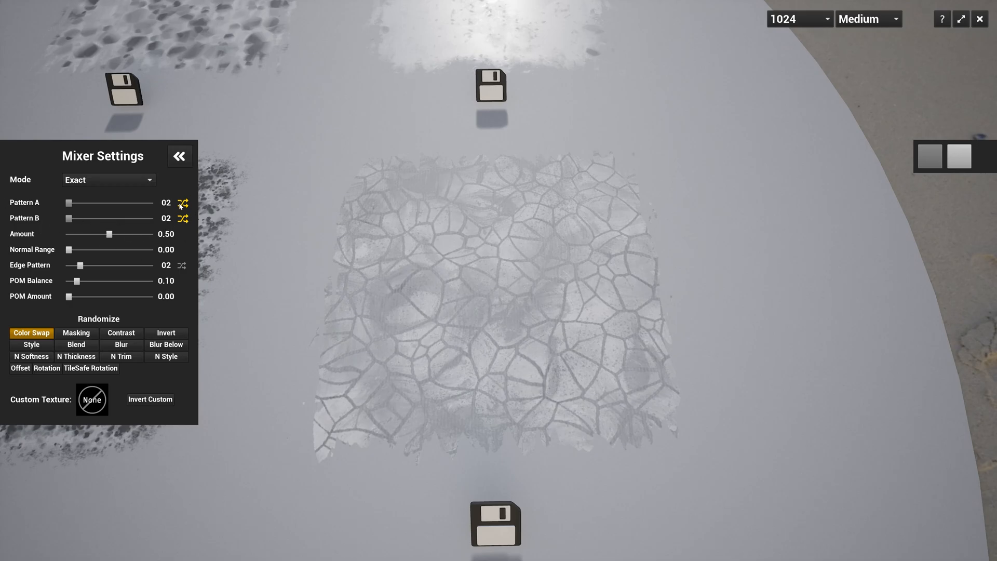
pyautogui.click(408, 264)
pyautogui.click(507, 312)
pyautogui.click(507, 312)
pyautogui.click(508, 313)
pyautogui.click(507, 311)
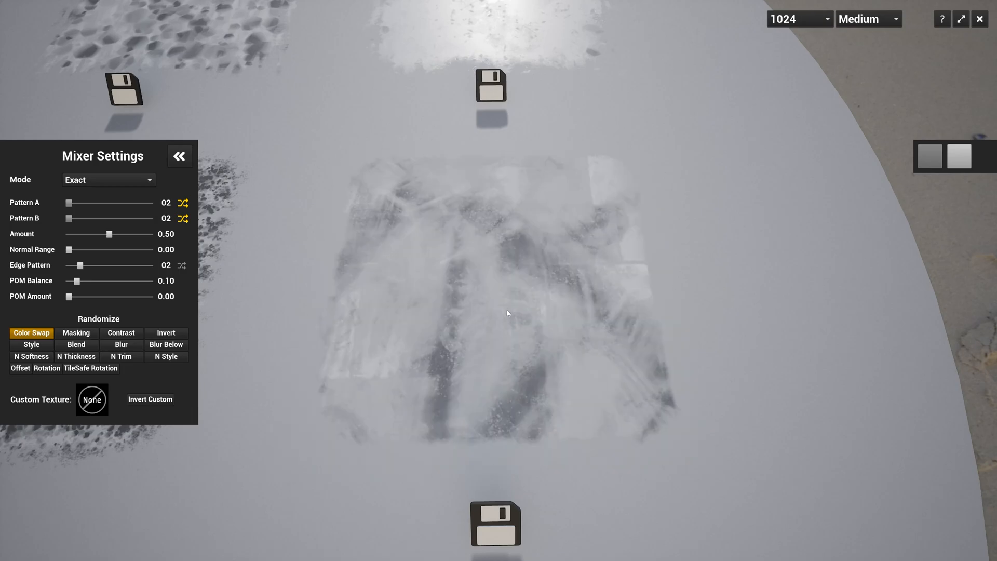
pyautogui.click(506, 311)
pyautogui.click(506, 310)
pyautogui.click(506, 310)
pyautogui.click(507, 311)
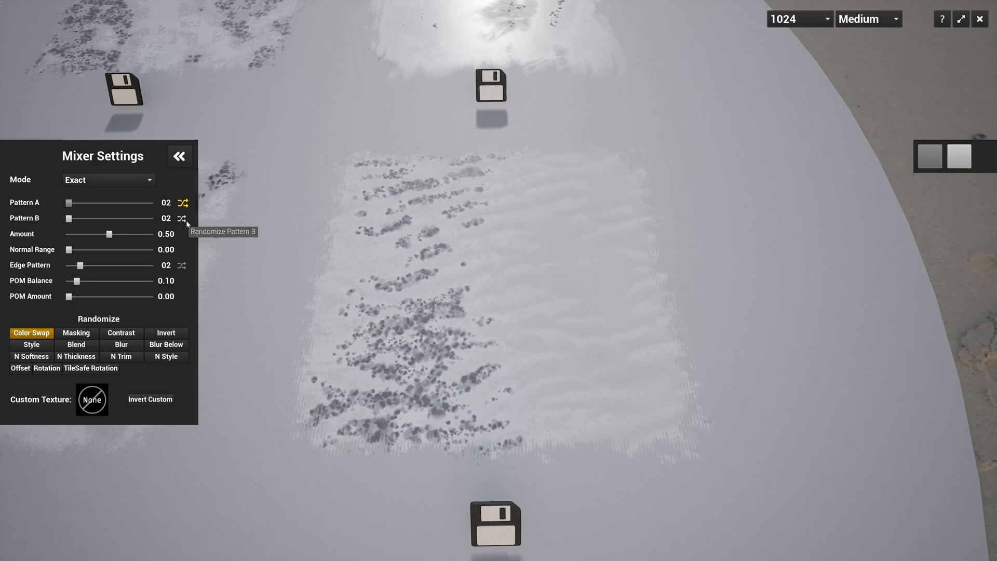
# Generate a series of new corner decals with only Pattern A randomized and Pattern B fixed at 02.
pyautogui.click(540, 310)
pyautogui.click(537, 312)
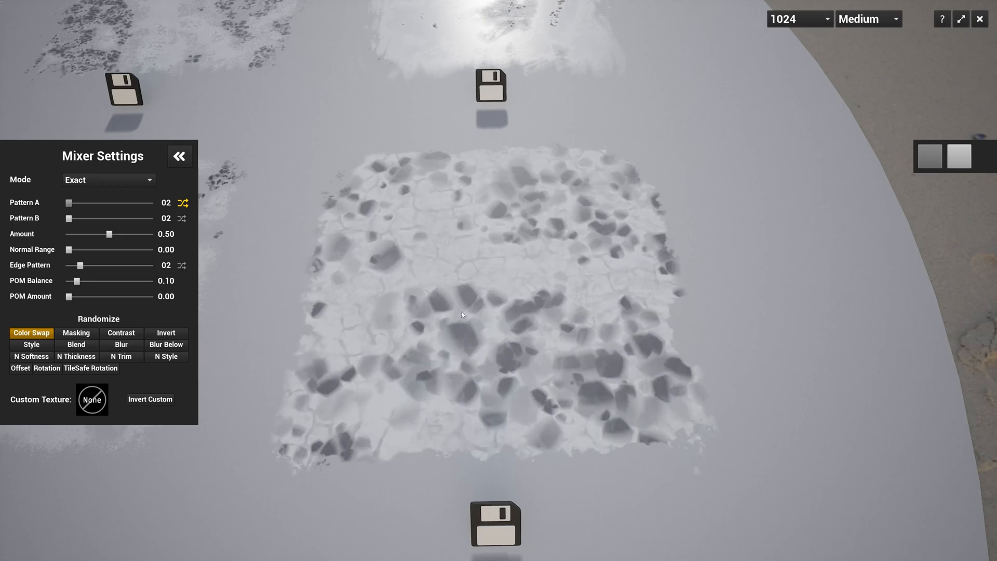
pyautogui.click(478, 341)
pyautogui.click(478, 339)
pyautogui.click(478, 337)
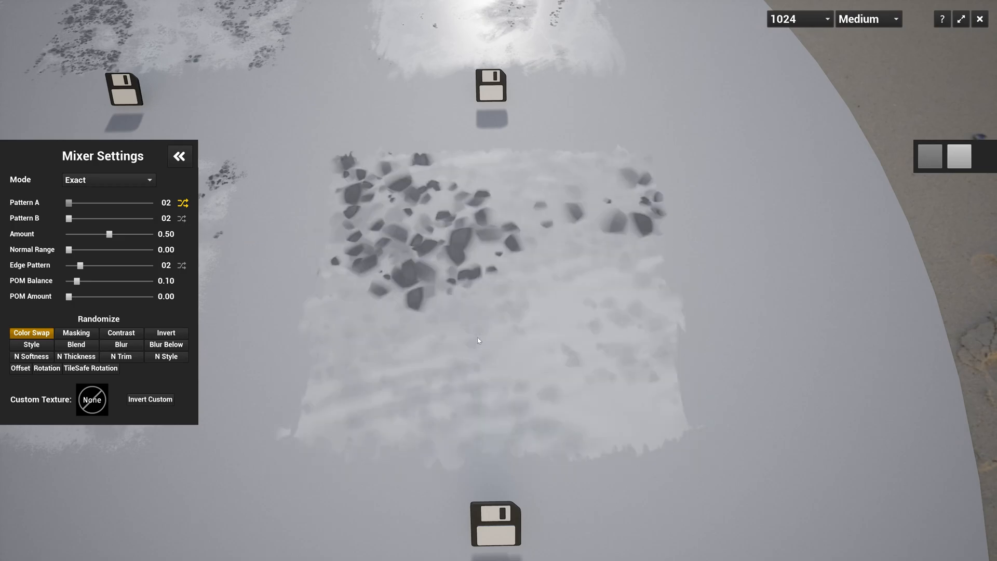
pyautogui.click(477, 337)
pyautogui.click(478, 338)
pyautogui.click(478, 337)
pyautogui.click(478, 338)
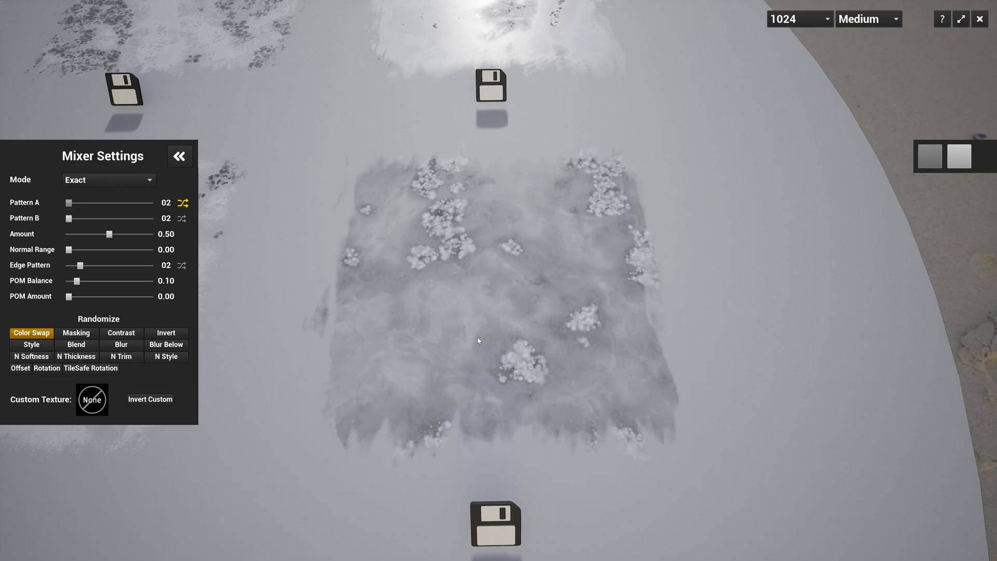
pyautogui.click(447, 303)
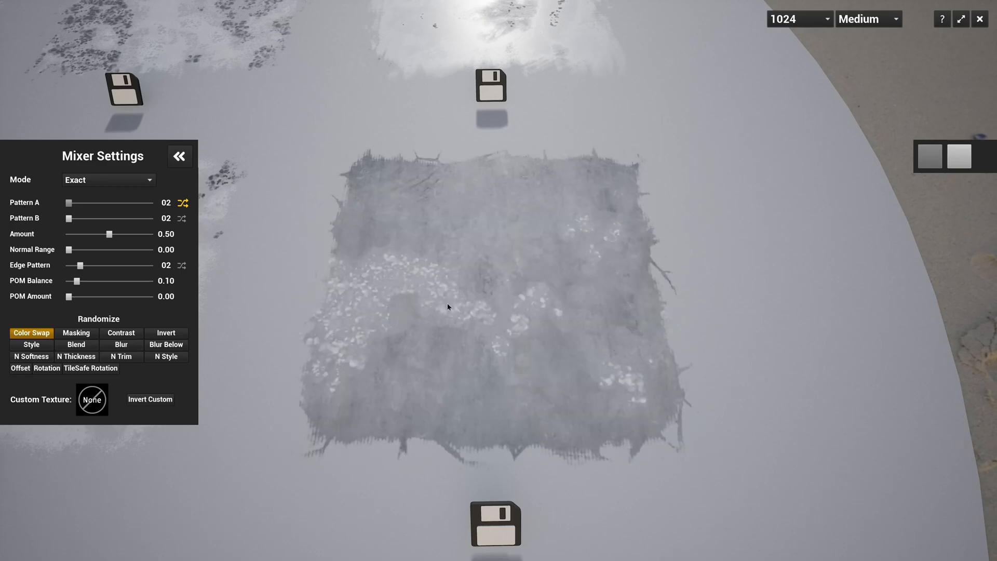
pyautogui.click(447, 303)
pyautogui.click(447, 303)
pyautogui.click(487, 289)
pyautogui.click(486, 305)
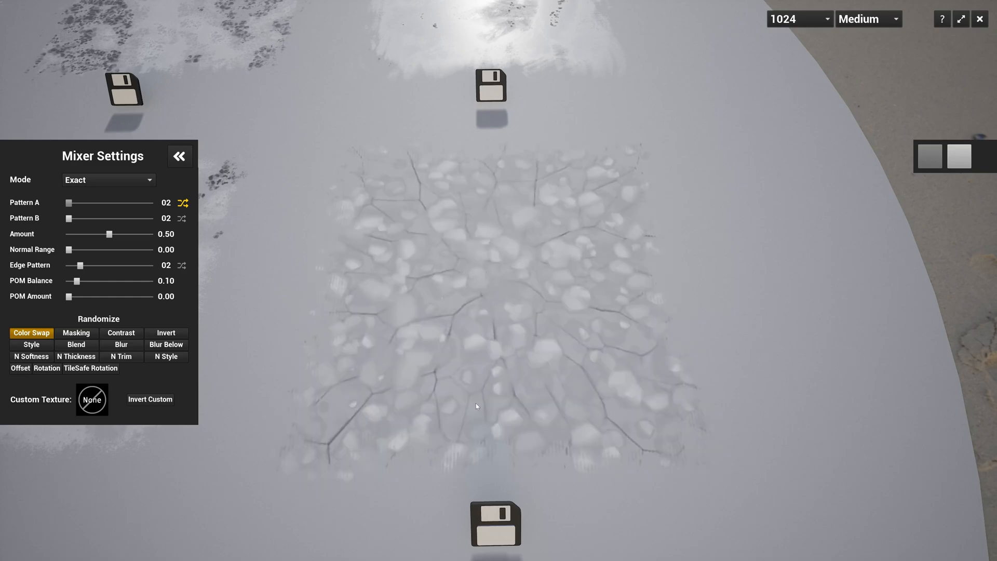
# Cycle through variations of the cracked pebble decal, mixing large and medium changes.
pyautogui.click(513, 336)
pyautogui.click(513, 335)
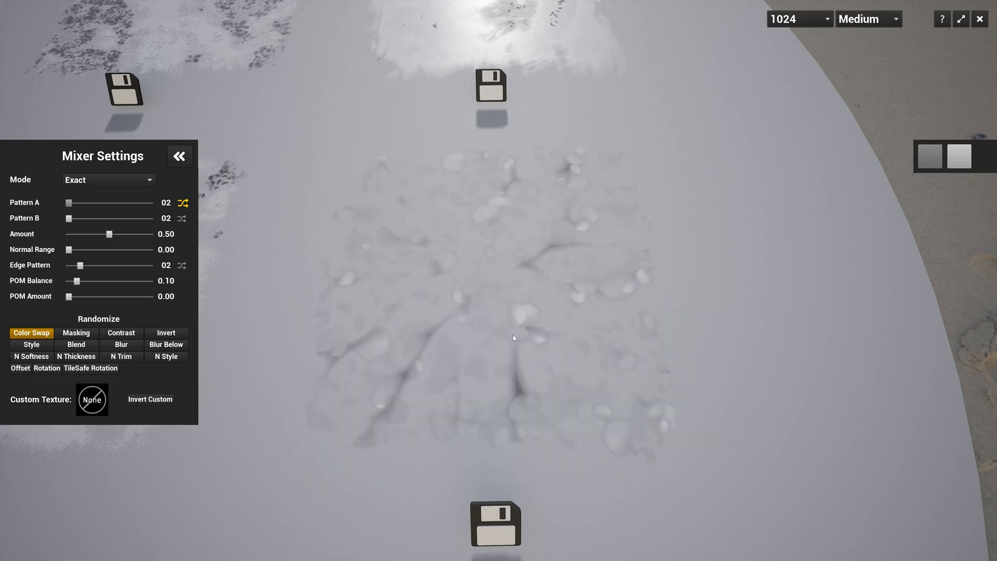
pyautogui.click(512, 336)
pyautogui.click(513, 335)
pyautogui.click(513, 336)
pyautogui.click(513, 336)
pyautogui.click(513, 336)
pyautogui.click(513, 337)
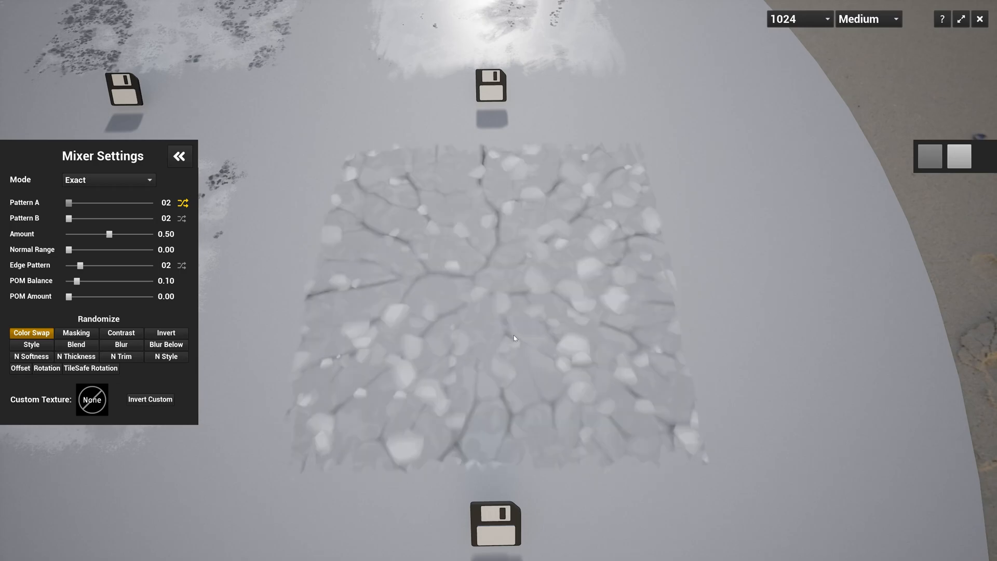
pyautogui.click(513, 336)
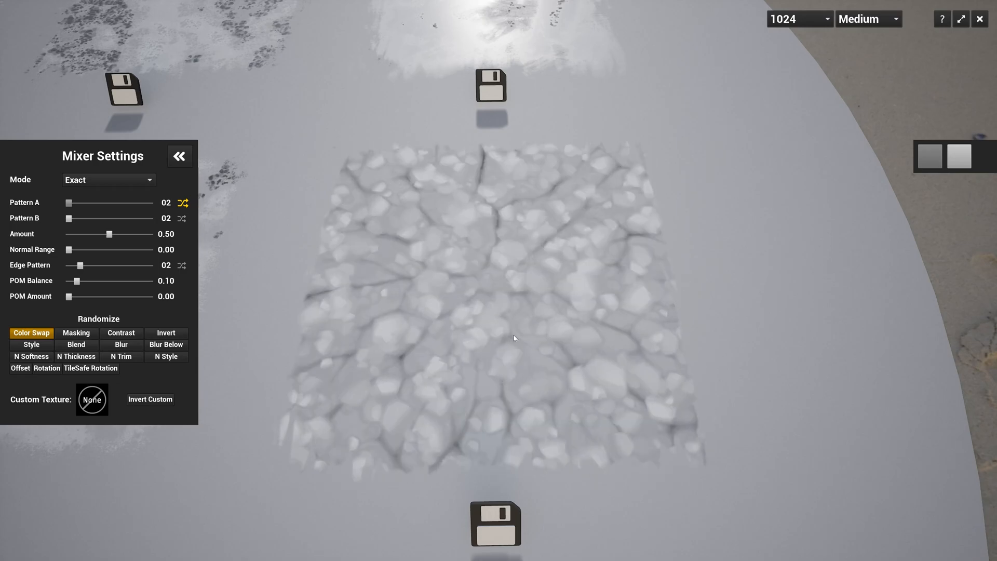
pyautogui.click(513, 336)
pyautogui.scroll(4, 512, 335)
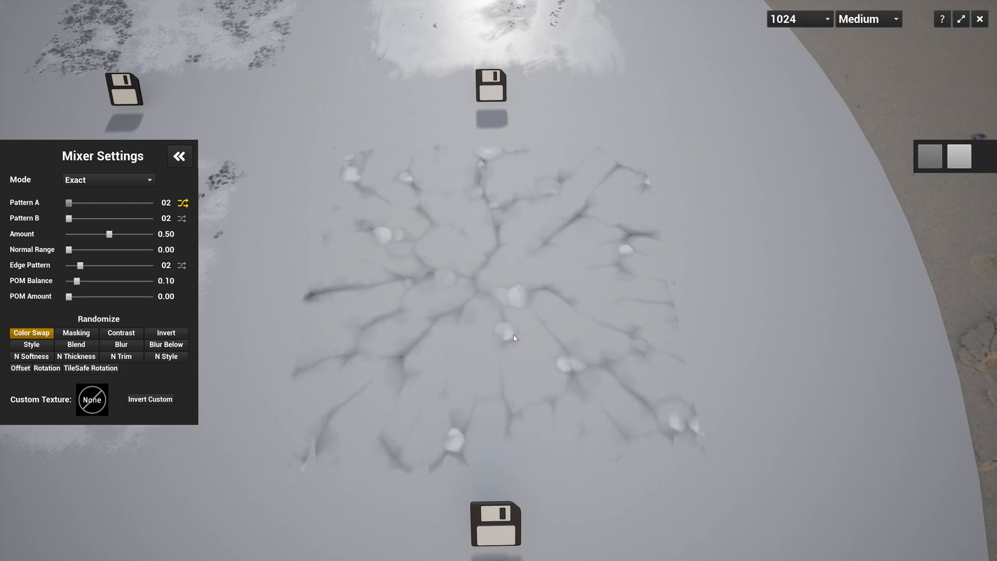
pyautogui.scroll(-5, 513, 336)
pyautogui.click(513, 335)
pyautogui.scroll(-5, 513, 335)
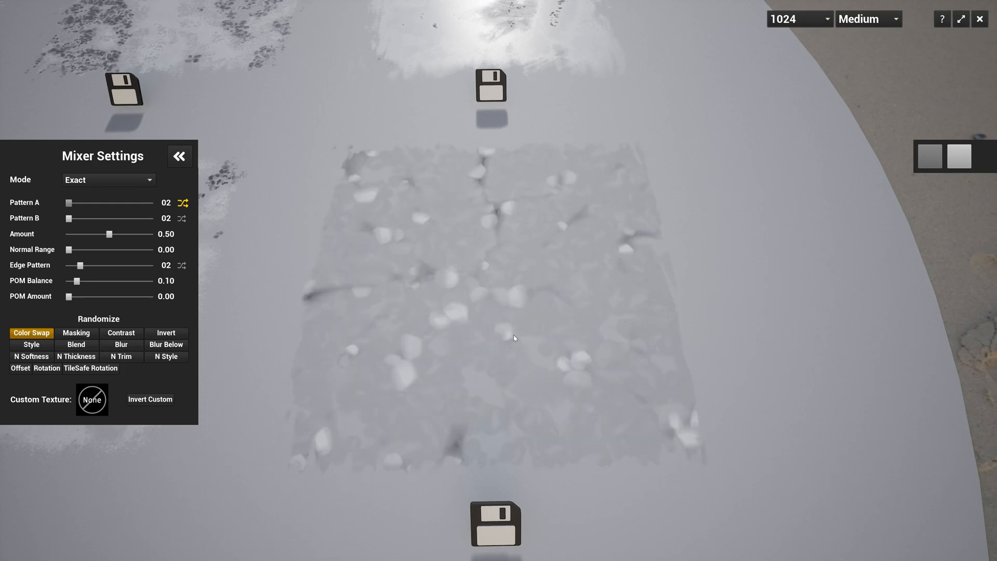
# Keep randomizing the corner decal to replace the cracked pebble look with other pattern combinations.
pyautogui.click(512, 335)
pyautogui.click(513, 335)
pyautogui.click(513, 336)
pyautogui.click(513, 335)
pyautogui.click(513, 335)
pyautogui.click(513, 335)
pyautogui.click(513, 335)
pyautogui.click(513, 335)
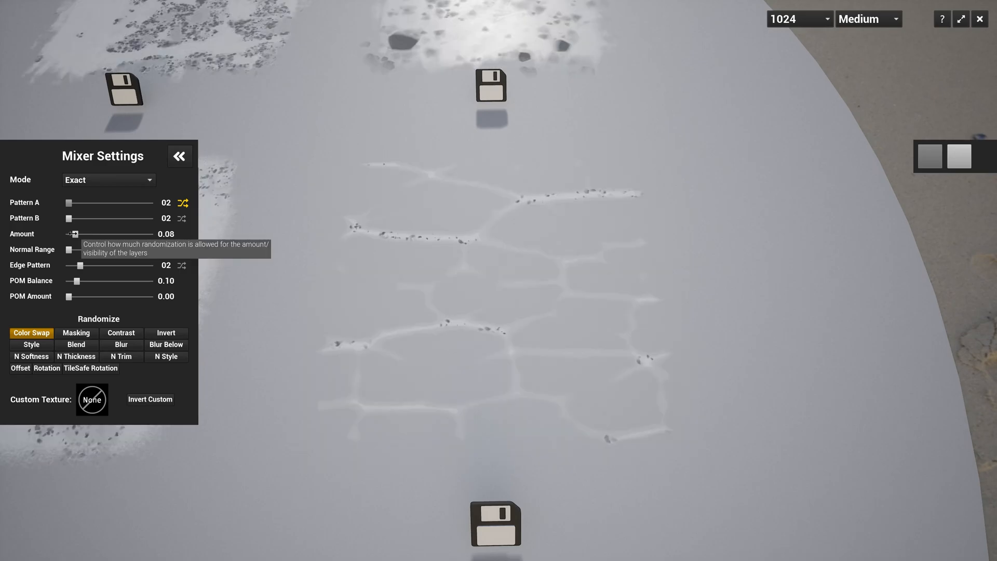
# Raise the mixer's Amount setting to 0.98.
pyautogui.moveTo(74, 234); pyautogui.dragTo(147, 234)
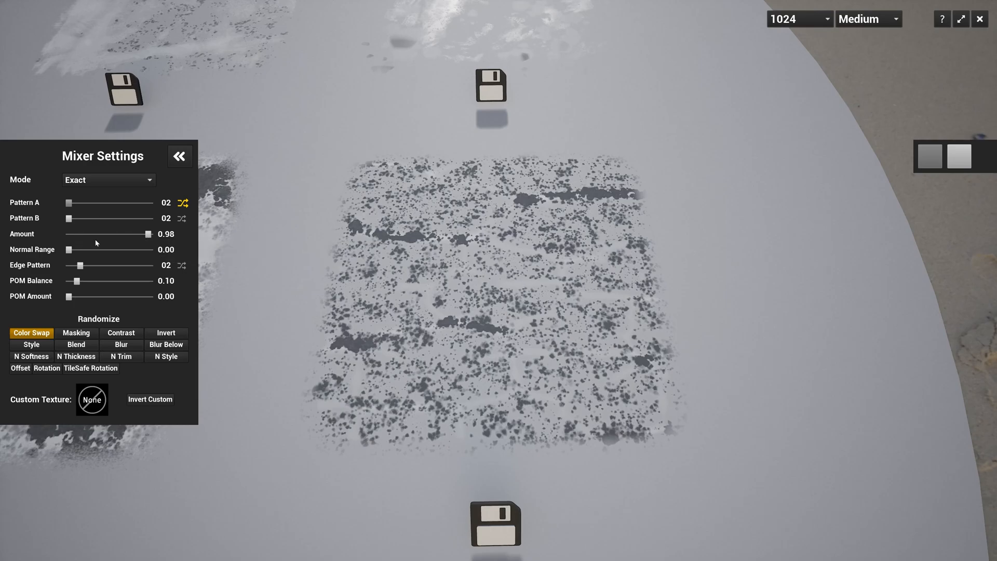
# Set the mixer's Amount to 0.90 and raise Normal Range to 0.99.
pyautogui.moveTo(148, 234); pyautogui.dragTo(142, 238)
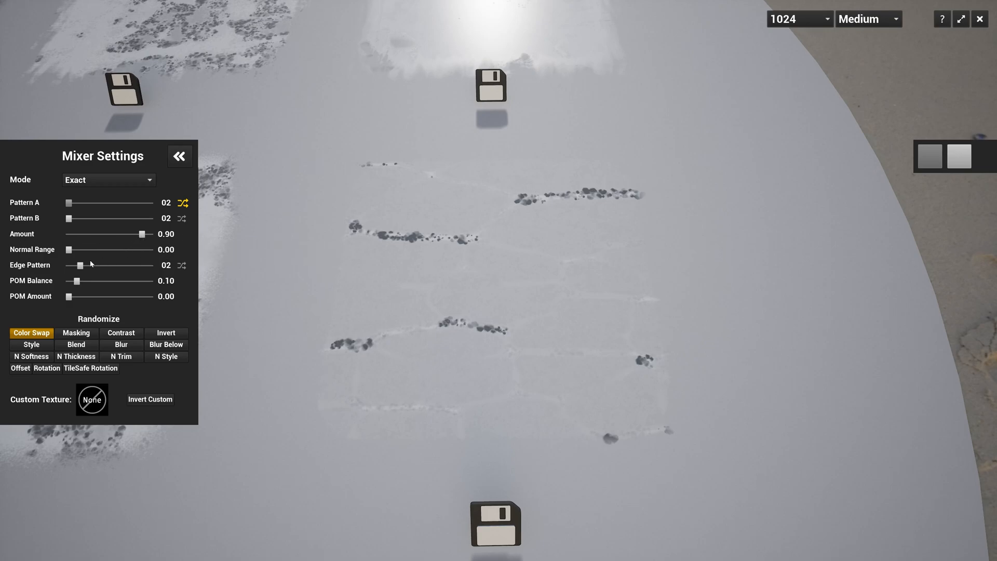
pyautogui.moveTo(71, 252); pyautogui.dragTo(150, 251)
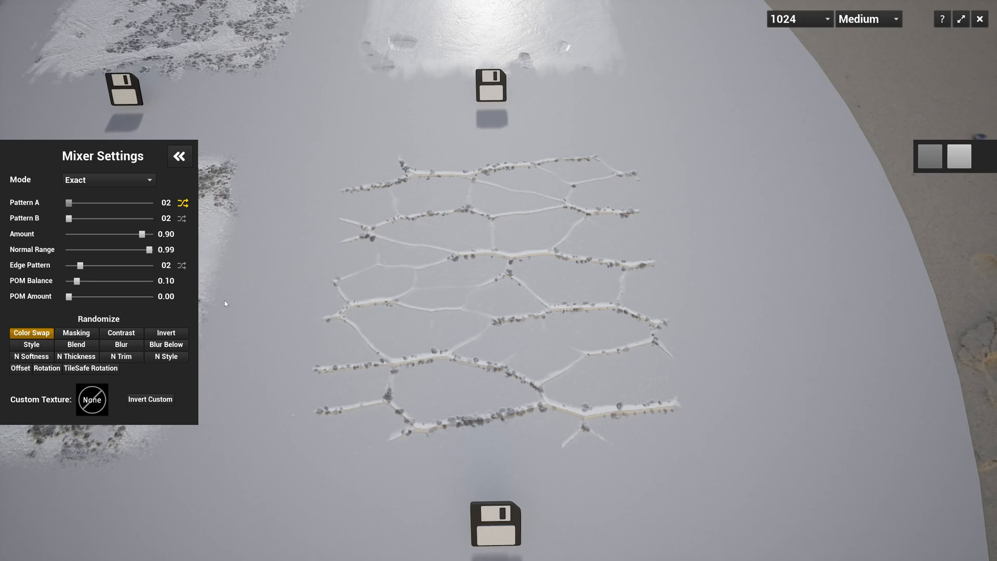
# Try Edge Pattern 01 and 03 to compare the borders of the decals.
pyautogui.moveTo(80, 266); pyautogui.dragTo(66, 266)
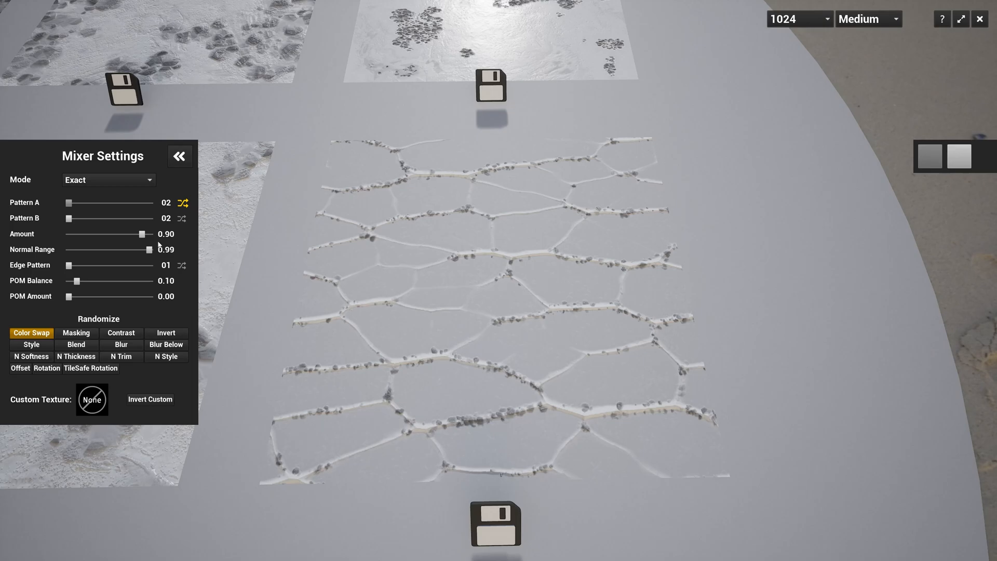
pyautogui.moveTo(73, 266); pyautogui.dragTo(86, 266)
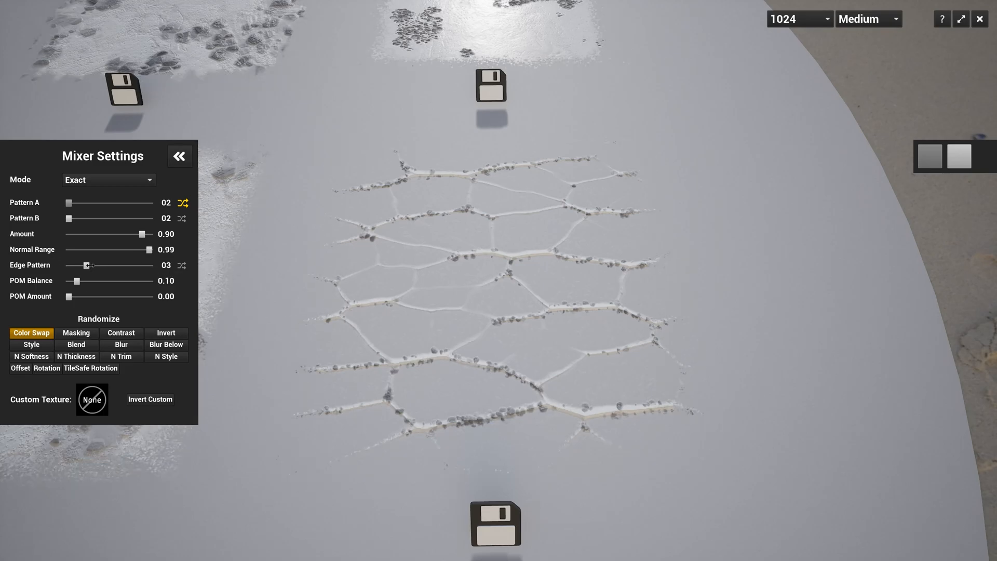
# Generate a series of corner decals with the Edge Pattern randomized, and finish with the Edge Pattern fixed at 02.
pyautogui.click(182, 265)
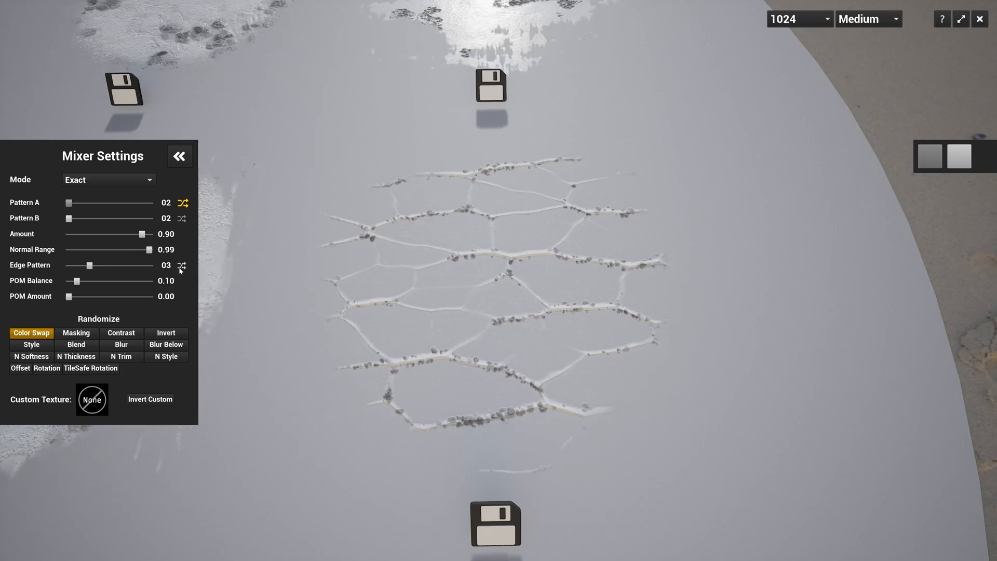
pyautogui.click(524, 317)
pyautogui.click(524, 319)
pyautogui.click(506, 326)
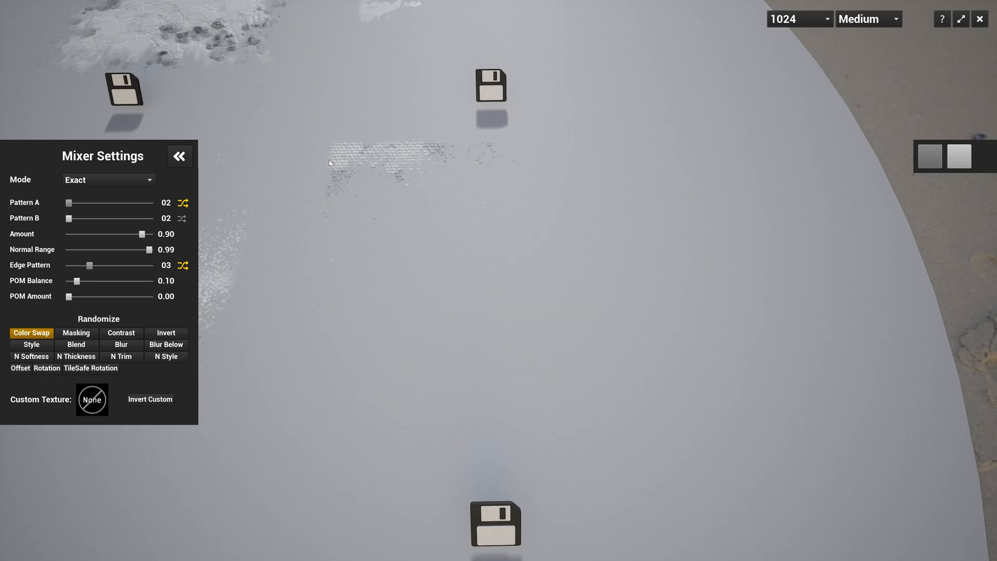
pyautogui.click(504, 274)
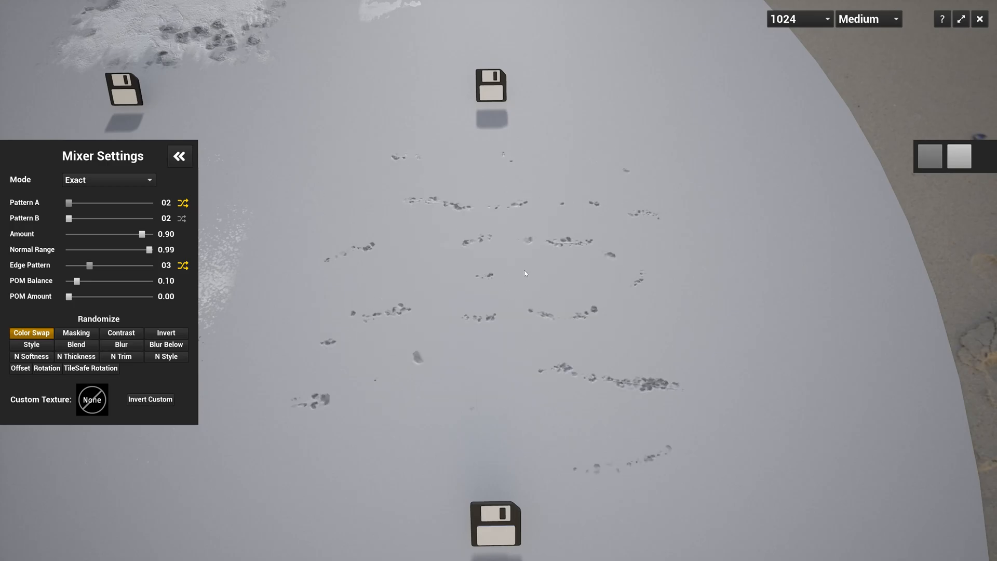
pyautogui.click(531, 318)
pyautogui.click(556, 317)
pyautogui.click(560, 312)
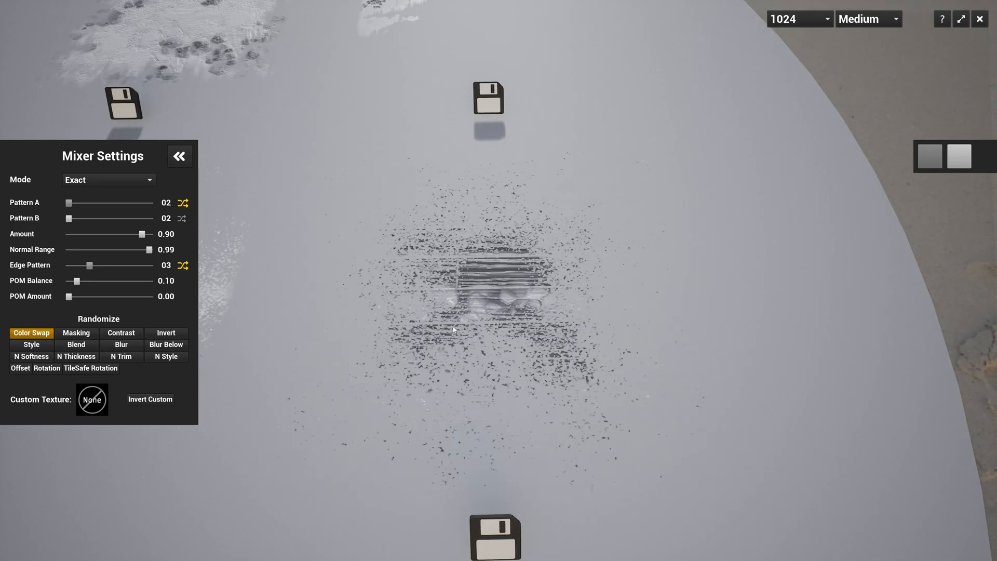
pyautogui.click(677, 286)
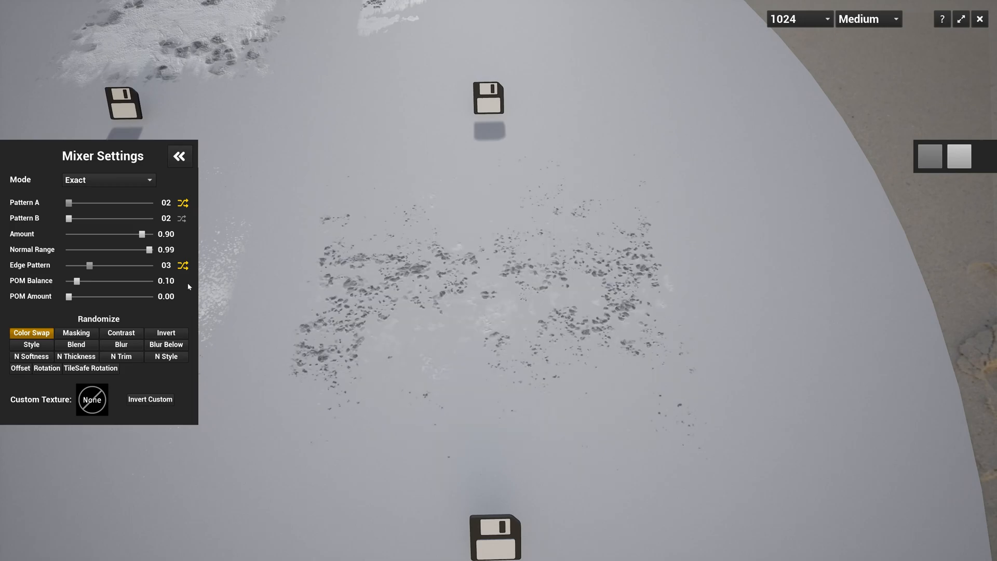
pyautogui.click(182, 267)
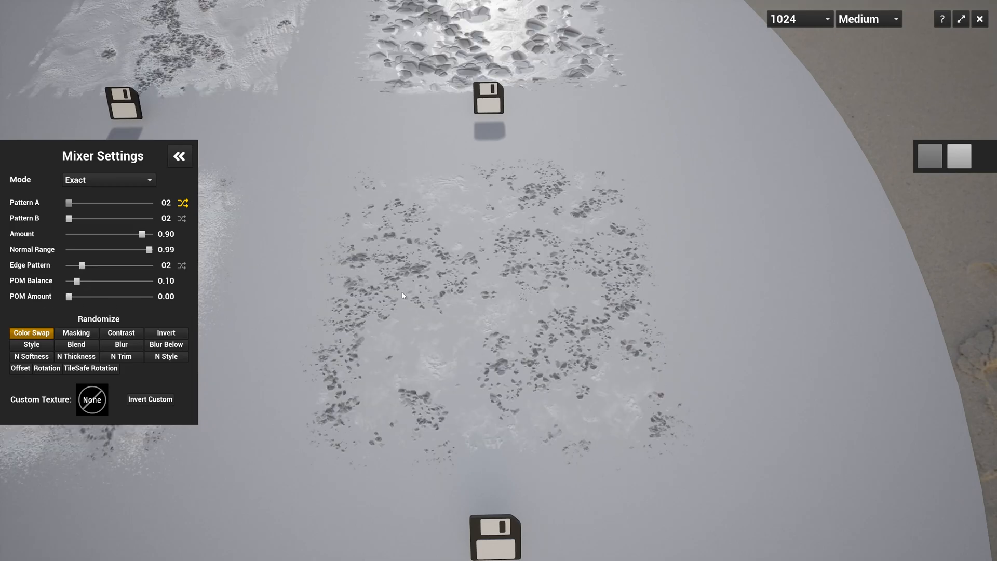
# Raise the POM Amount to 0.49 and on to 0.57 to give the decals parallax depth.
pyautogui.moveTo(69, 297); pyautogui.dragTo(109, 301)
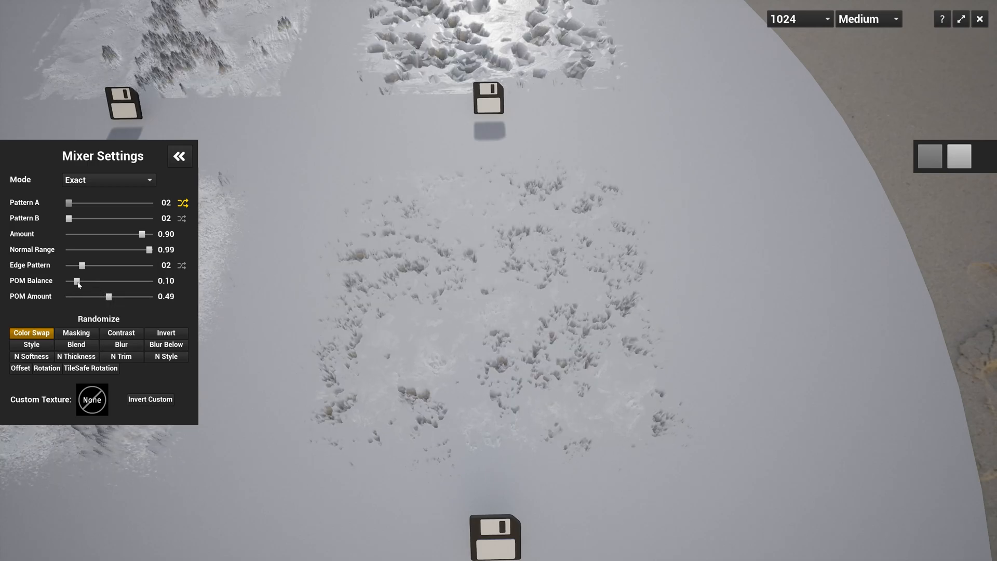
pyautogui.moveTo(521, 279); pyautogui.dragTo(498, 259, button='middle')
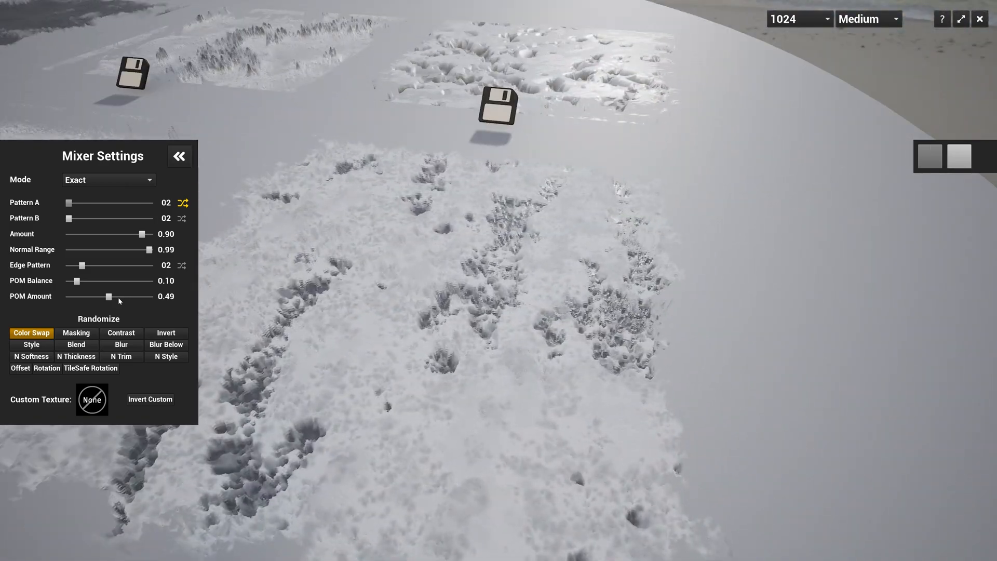
pyautogui.moveTo(109, 297); pyautogui.dragTo(115, 297)
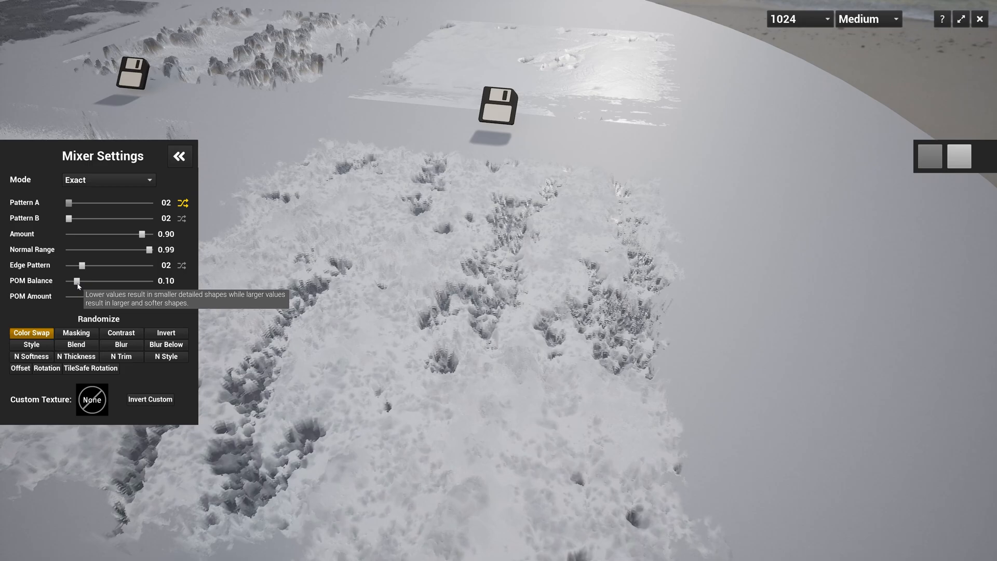
# Raise the POM Balance to 0.19 and on to 0.31, inspecting the corner decal's relief from another angle.
pyautogui.moveTo(78, 282); pyautogui.dragTo(84, 281)
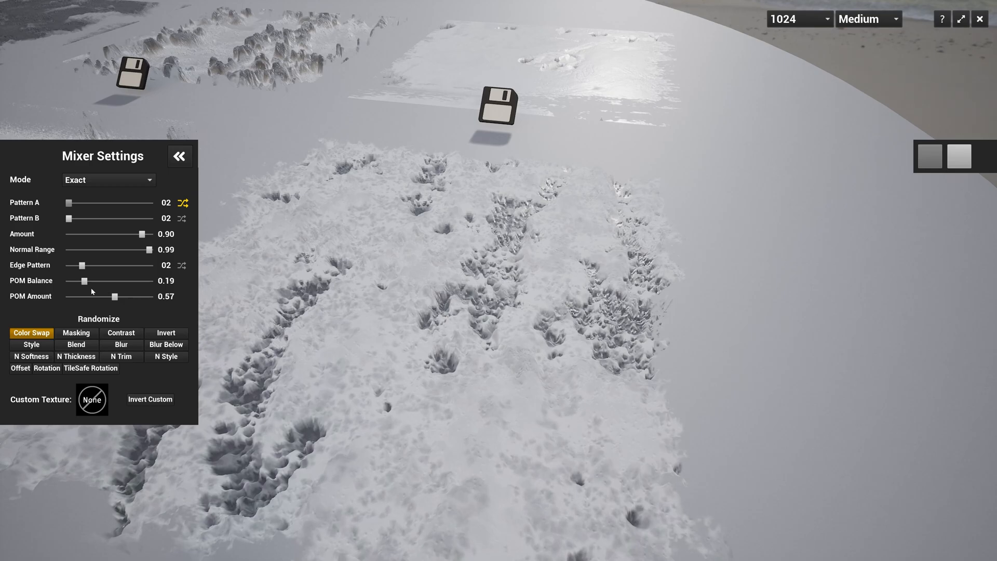
pyautogui.moveTo(84, 282); pyautogui.dragTo(94, 283)
pyautogui.moveTo(431, 324); pyautogui.dragTo(597, 301, button='right')
pyautogui.moveTo(468, 273); pyautogui.dragTo(415, 310, button='right')
pyautogui.scroll(3, 416, 310)
pyautogui.scroll(-3, 415, 310)
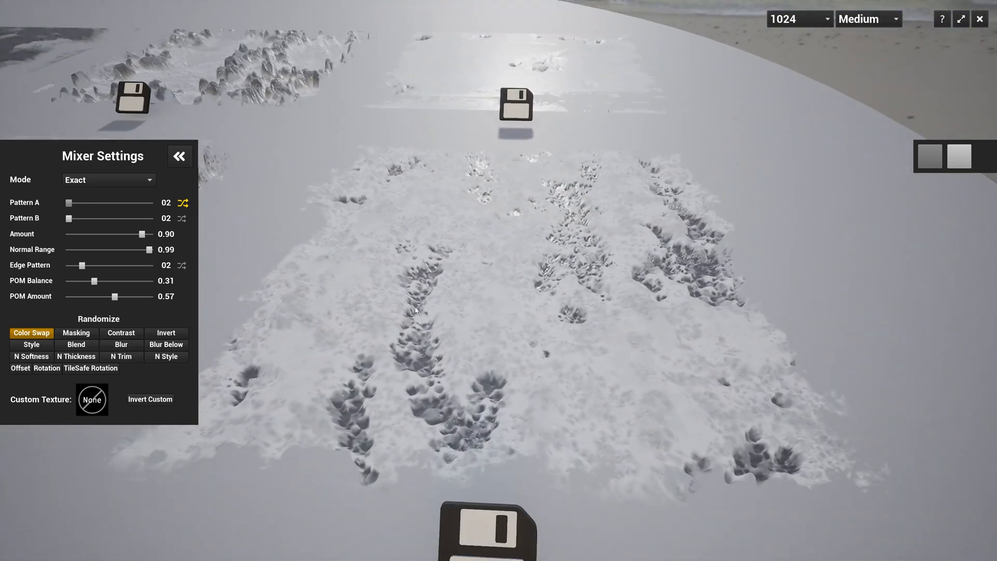
# Generate several new corner decals with parallax relief, and lower the POM Amount to 0.23.
pyautogui.click(511, 293)
pyautogui.scroll(3, 511, 298)
pyautogui.scroll(-3, 510, 299)
pyautogui.click(514, 299)
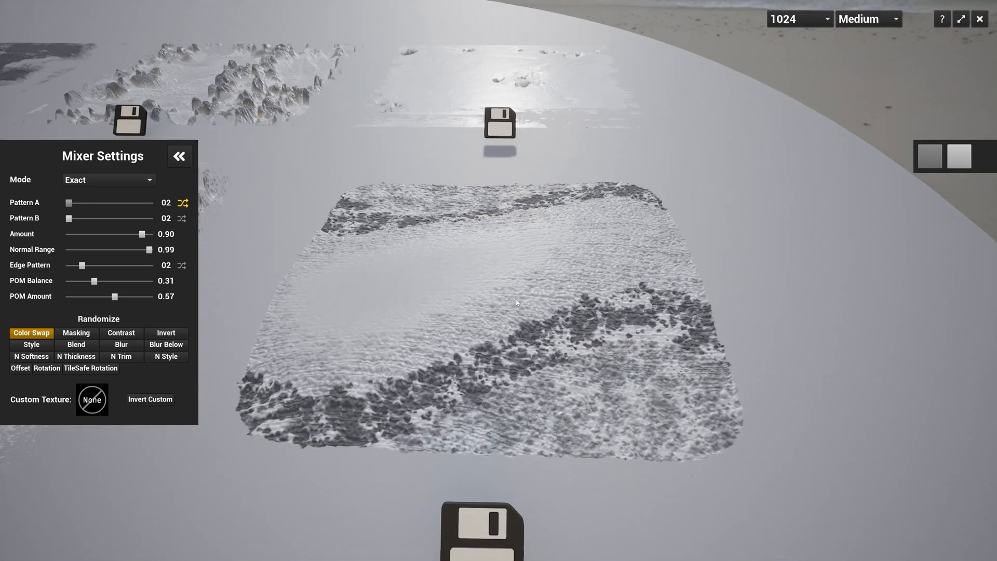
pyautogui.click(515, 300)
pyautogui.click(516, 299)
pyautogui.click(410, 301)
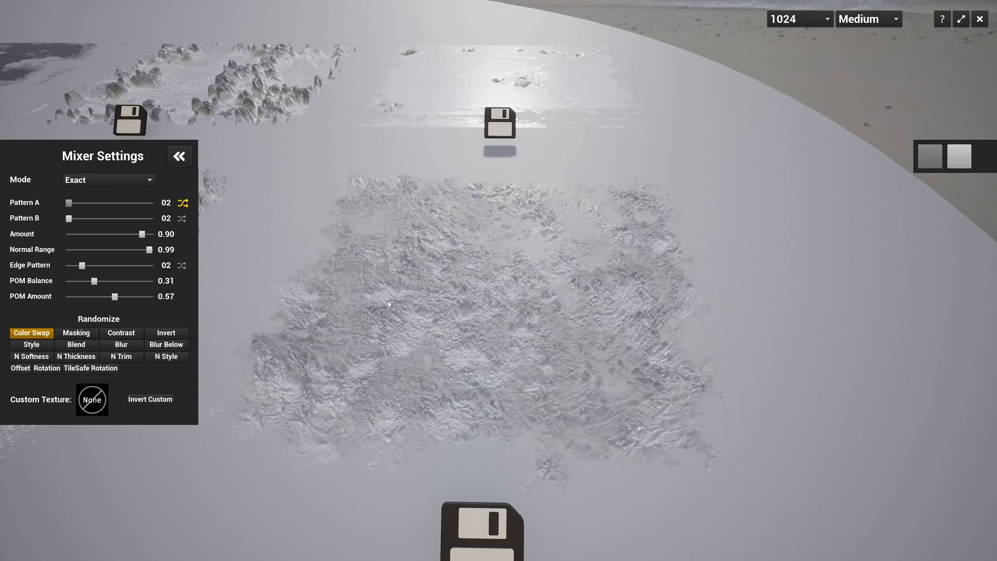
pyautogui.moveTo(114, 298); pyautogui.dragTo(87, 298)
pyautogui.moveTo(484, 317)
pyautogui.mouseDown(button='middle')
pyautogui.moveTo(557, 313)
pyautogui.moveTo(367, 309)
pyautogui.moveTo(470, 314)
pyautogui.mouseUp(button='middle')
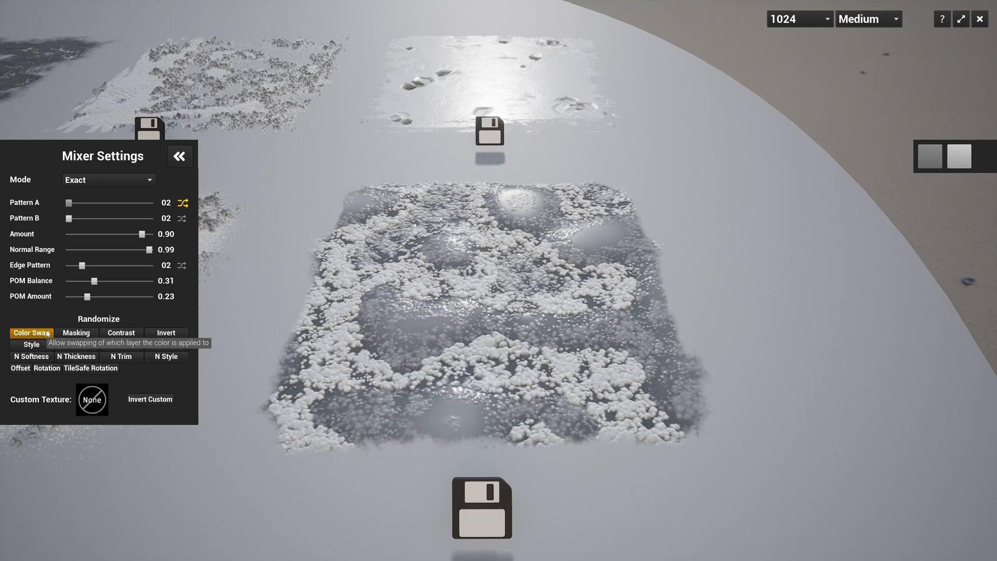
# Color the decals' second layer orange (CC4226) and the first layer green (1B541D).
pyautogui.click(958, 155)
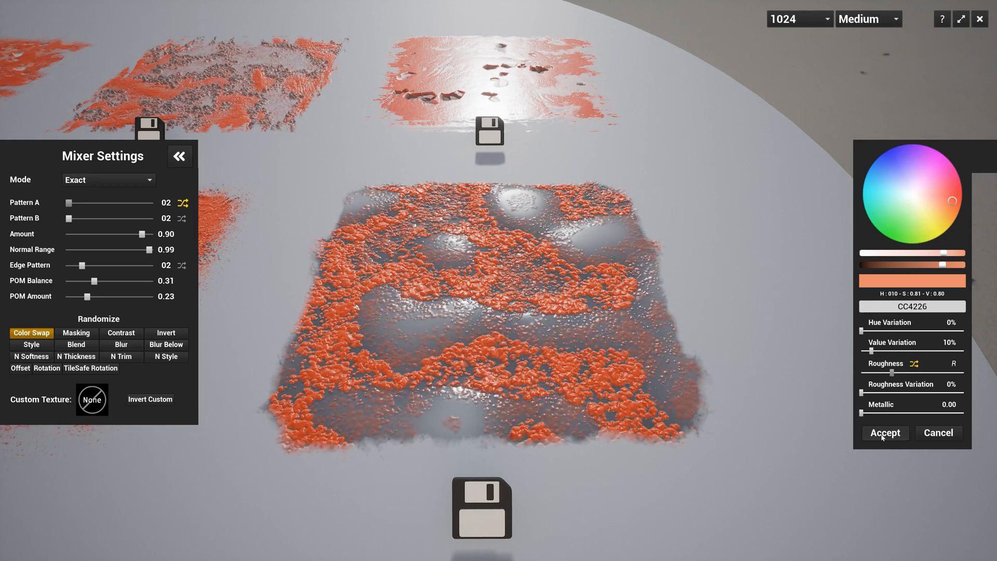
pyautogui.click(885, 432)
pyautogui.click(927, 165)
pyautogui.click(902, 221)
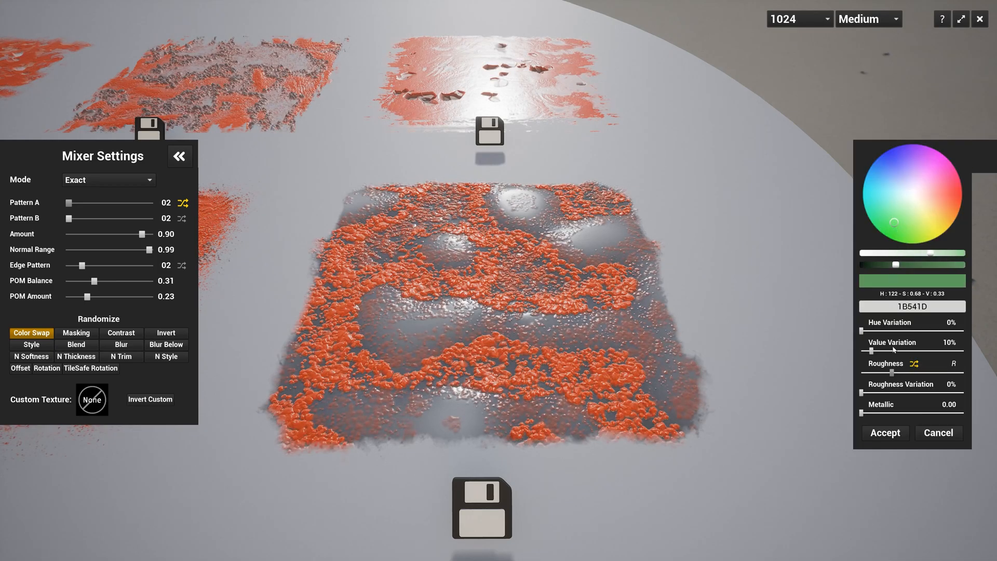
pyautogui.click(885, 433)
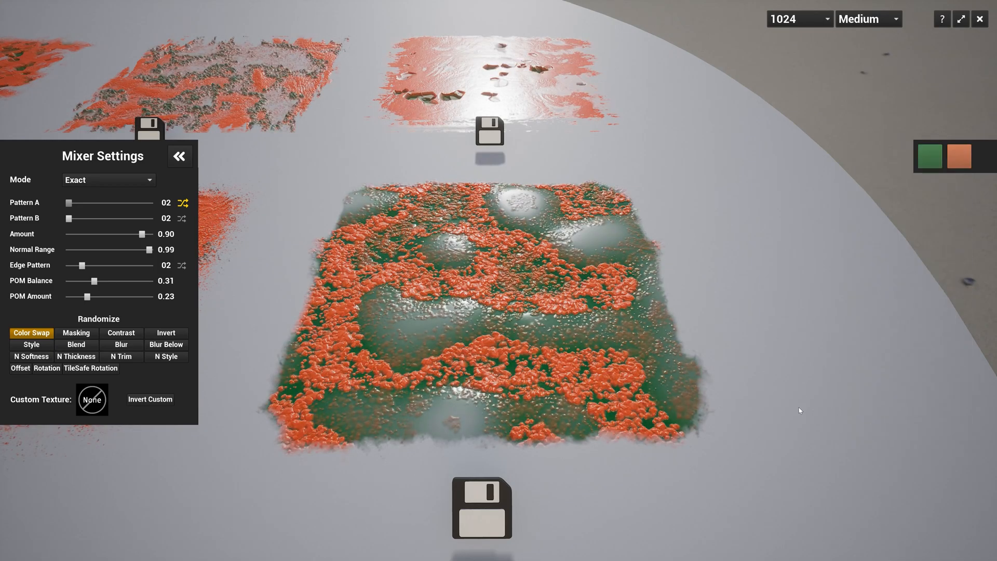
# Randomize the corner decal repeatedly with Color Swap enabled to vary which layer receives green or orange.
pyautogui.click(490, 304)
pyautogui.click(488, 312)
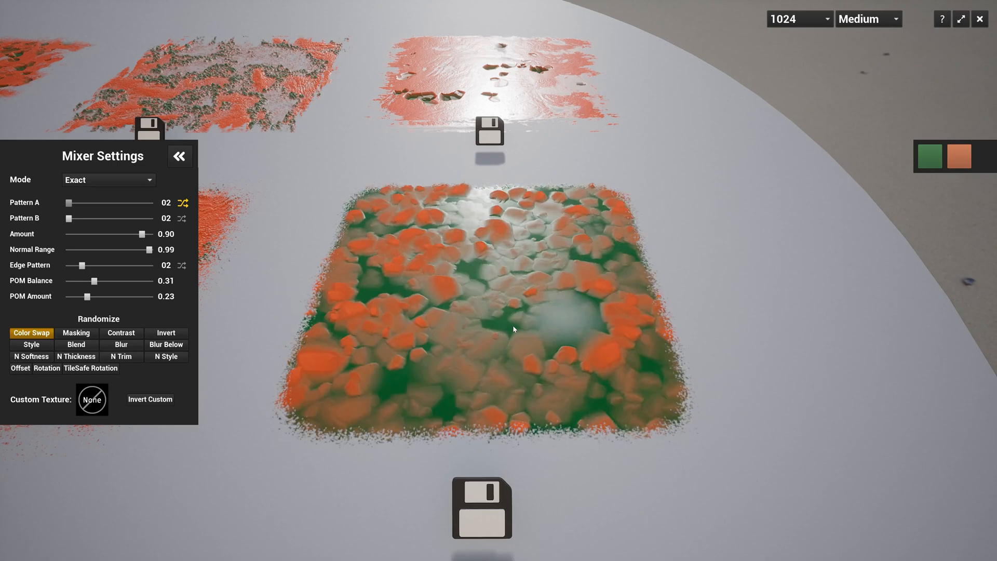
pyautogui.click(489, 330)
pyautogui.click(487, 329)
pyautogui.click(484, 328)
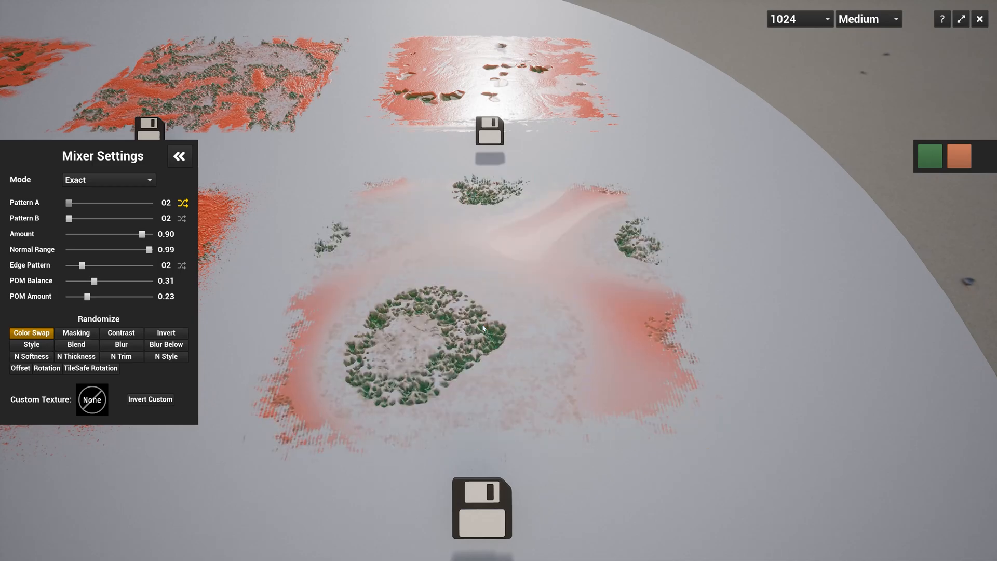
pyautogui.click(483, 328)
pyautogui.click(450, 318)
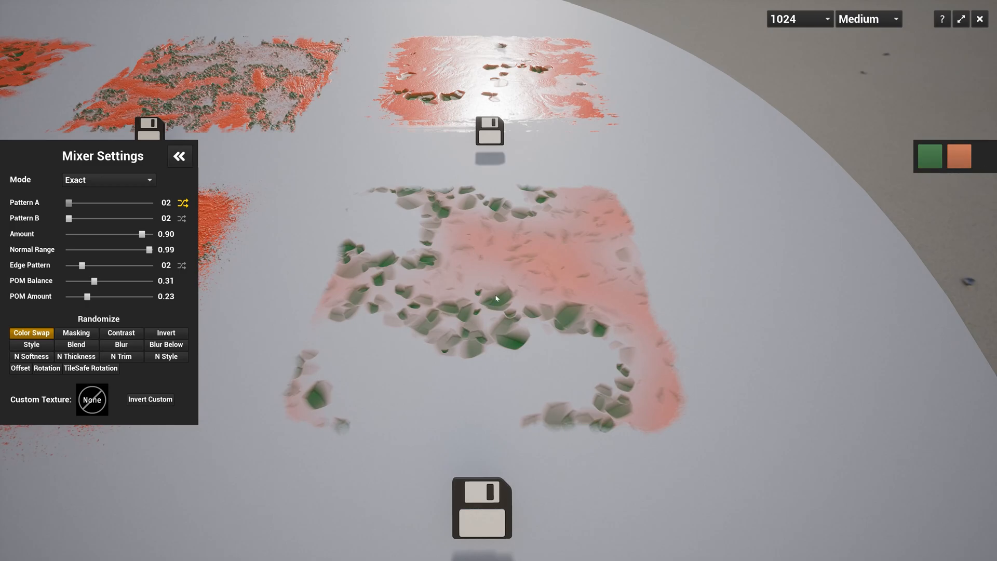
# Disable Color Swap and generate several corner decals with the fixed color assignment.
pyautogui.click(28, 335)
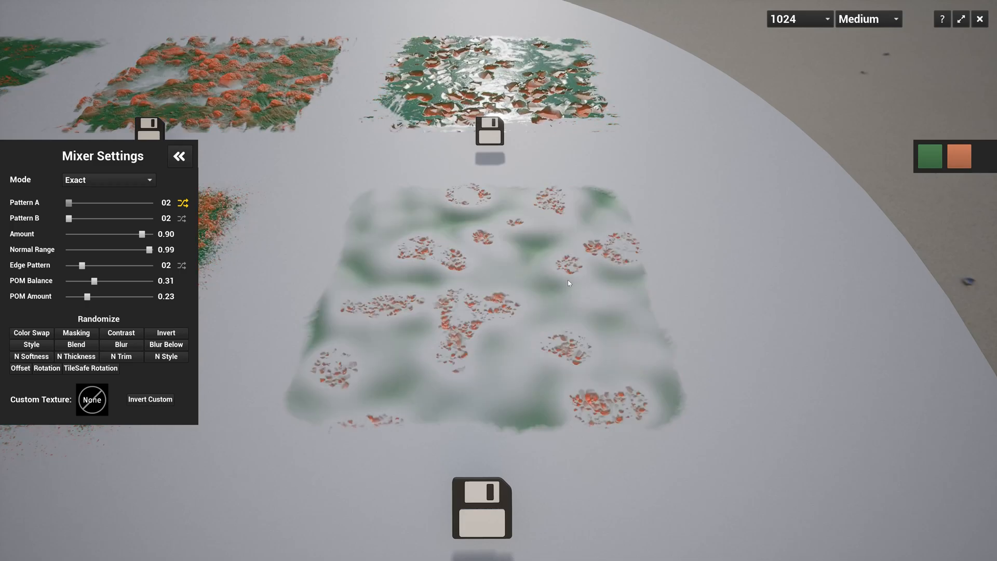
pyautogui.click(514, 338)
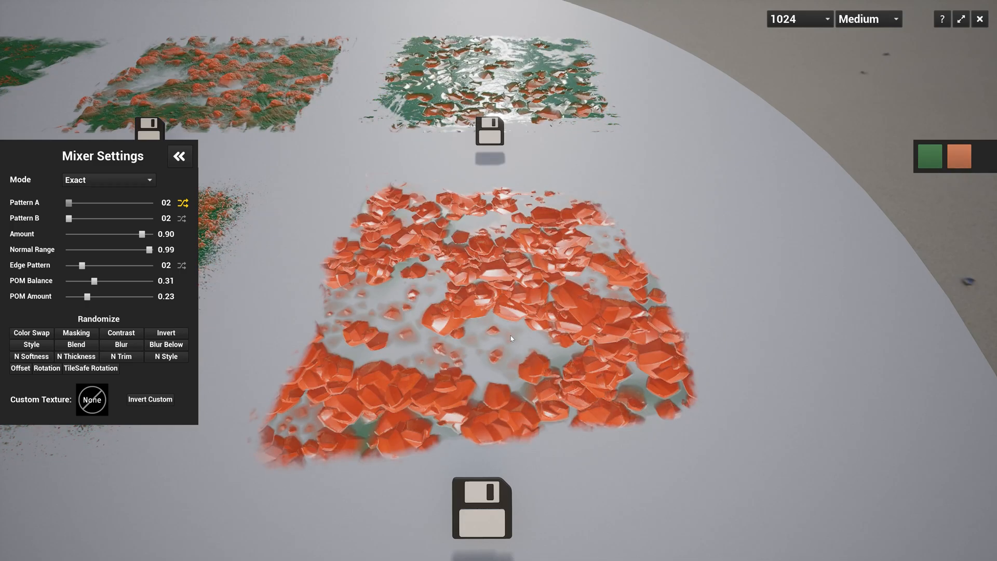
pyautogui.click(510, 336)
pyautogui.click(510, 336)
pyautogui.click(511, 338)
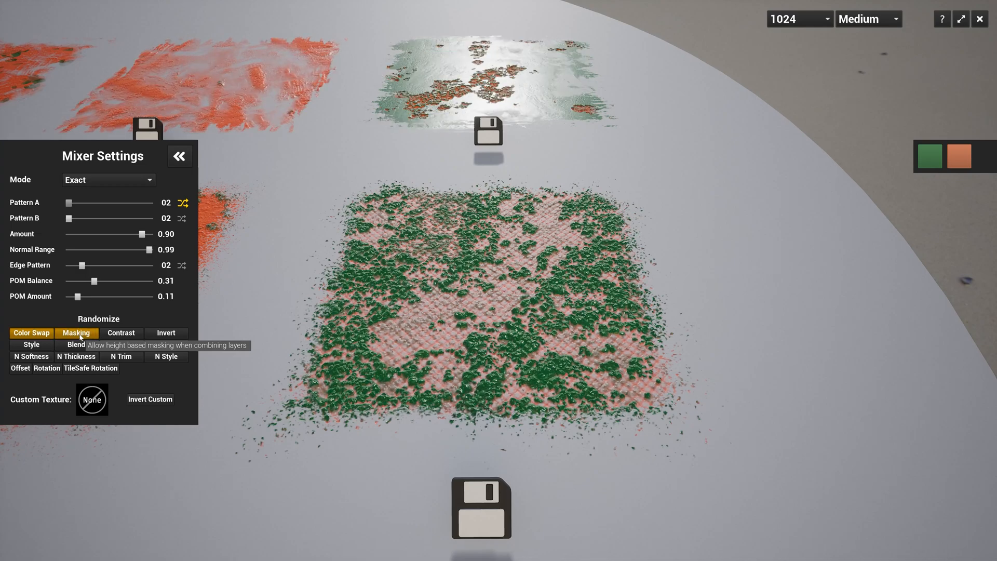
# Toggle height-based Masking off and on to compare how the layers combine, leaving it enabled, and inspect the decal up close.
pyautogui.click(81, 335)
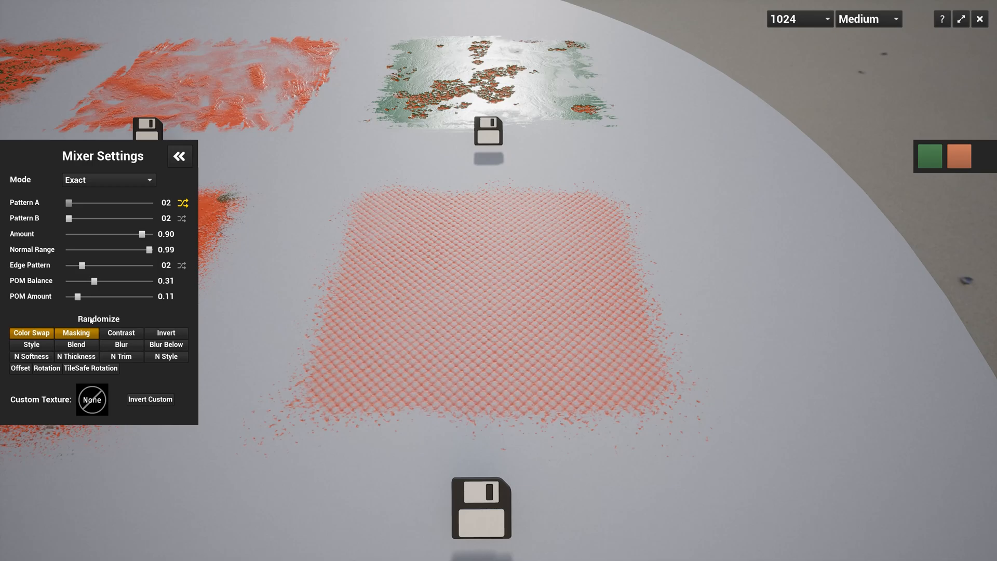
pyautogui.click(77, 336)
pyautogui.click(76, 336)
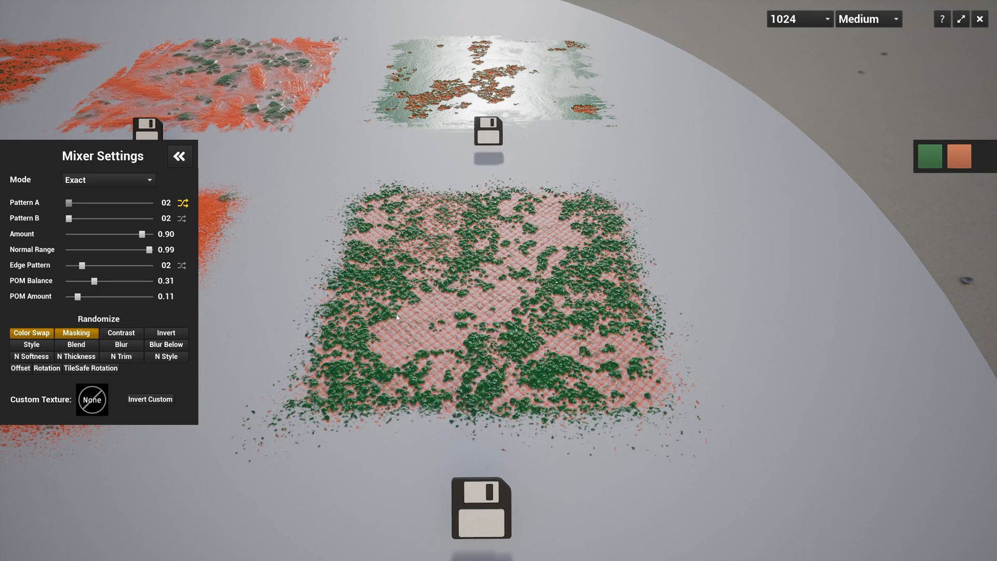
pyautogui.click(82, 335)
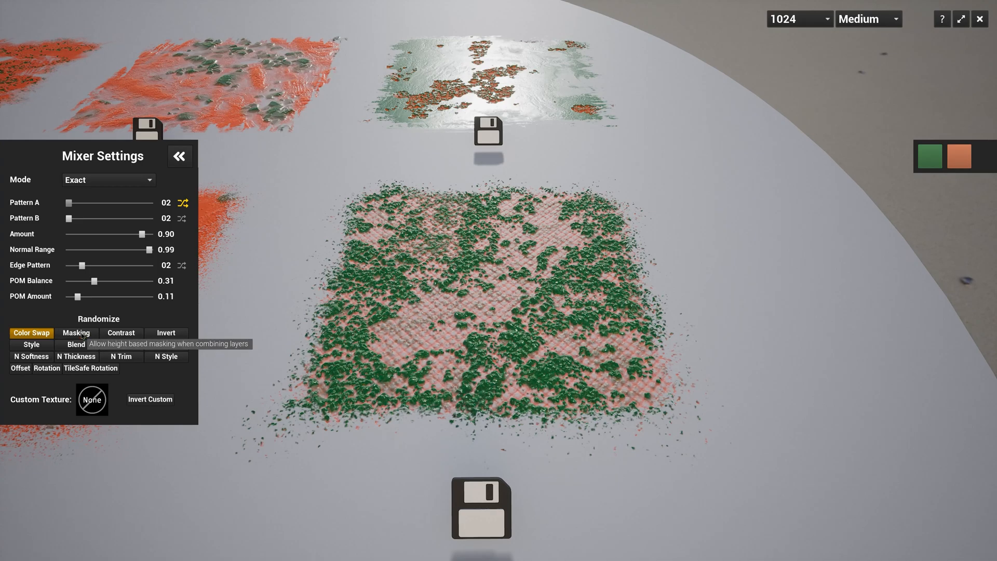
pyautogui.click(82, 335)
pyautogui.scroll(3, 493, 347)
pyautogui.moveTo(493, 346); pyautogui.dragTo(496, 297, button='right')
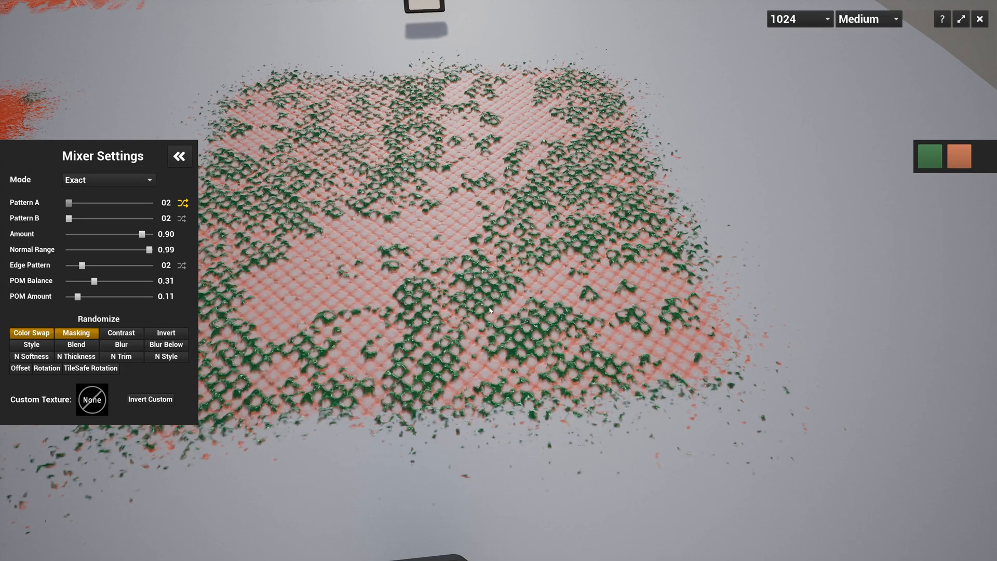
pyautogui.scroll(-5, 516, 310)
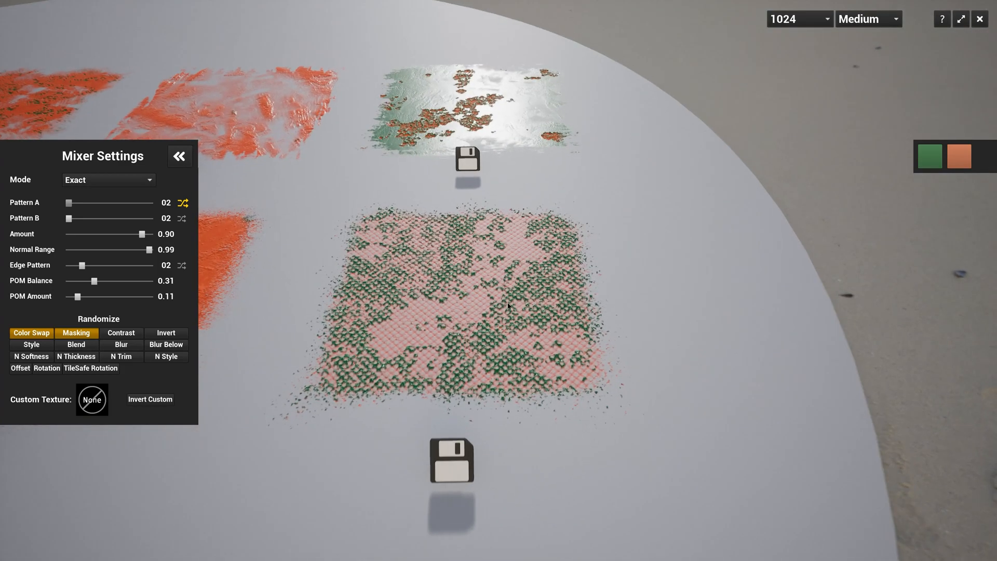
# Toggle the Contrast and Invert randomization options on and off to compare the decals, leaving both disabled.
pyautogui.click(124, 334)
pyautogui.click(126, 336)
pyautogui.click(181, 332)
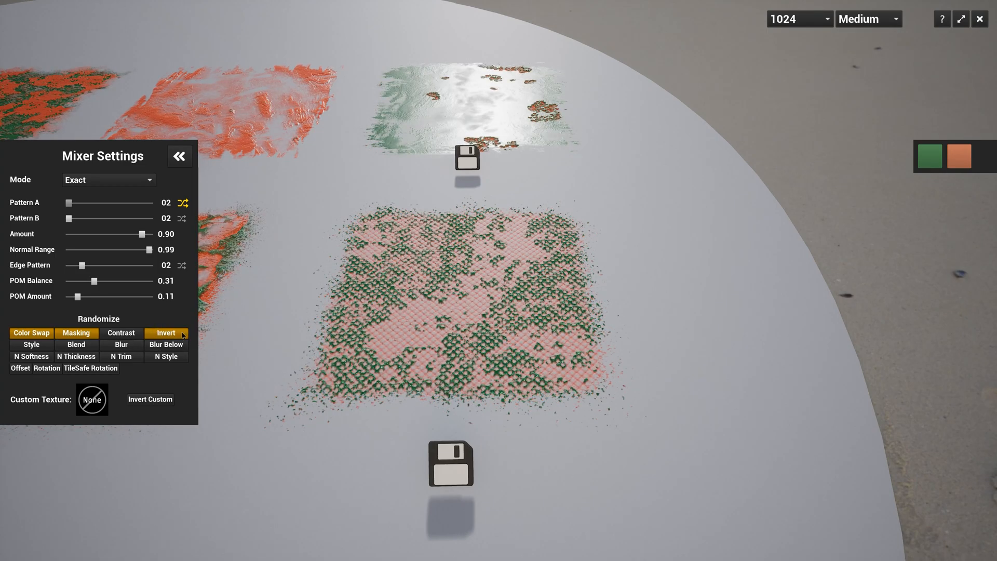
pyautogui.click(181, 333)
pyautogui.click(182, 333)
pyautogui.click(181, 334)
pyautogui.click(182, 333)
pyautogui.click(181, 333)
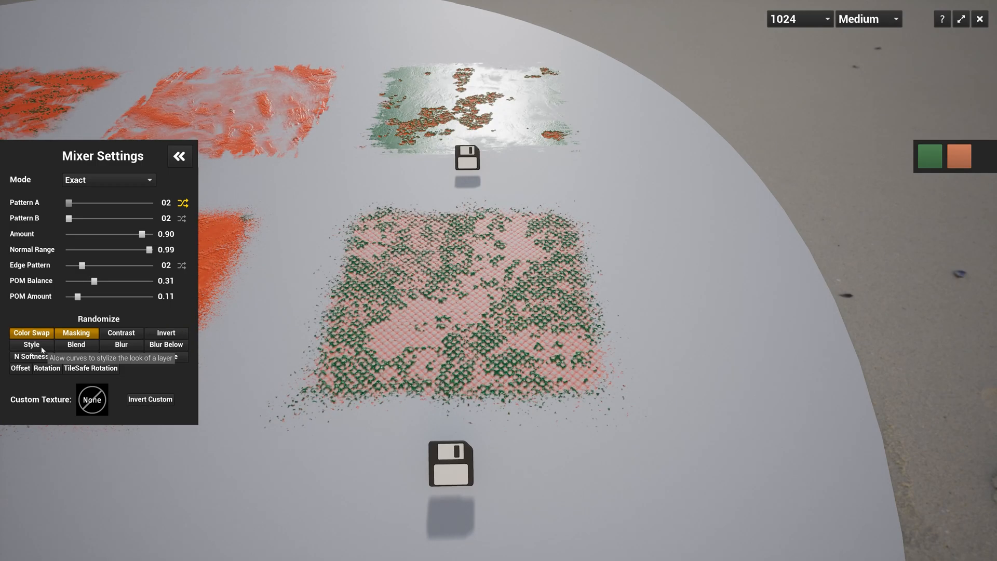
# Toggle the Style randomization repeatedly to compare the stylized layer curves, leaving it enabled.
pyautogui.click(42, 347)
pyautogui.click(42, 347)
pyautogui.click(42, 348)
pyautogui.click(42, 348)
pyautogui.click(42, 349)
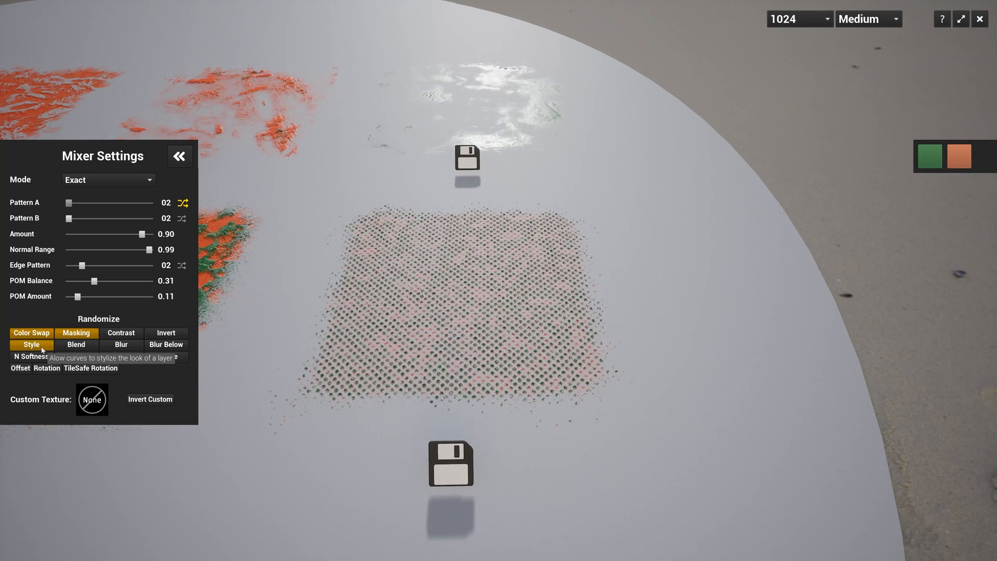
# Disable the Style randomization and toggle Blend on and off to compare how the layers combine.
pyautogui.click(42, 350)
pyautogui.click(78, 346)
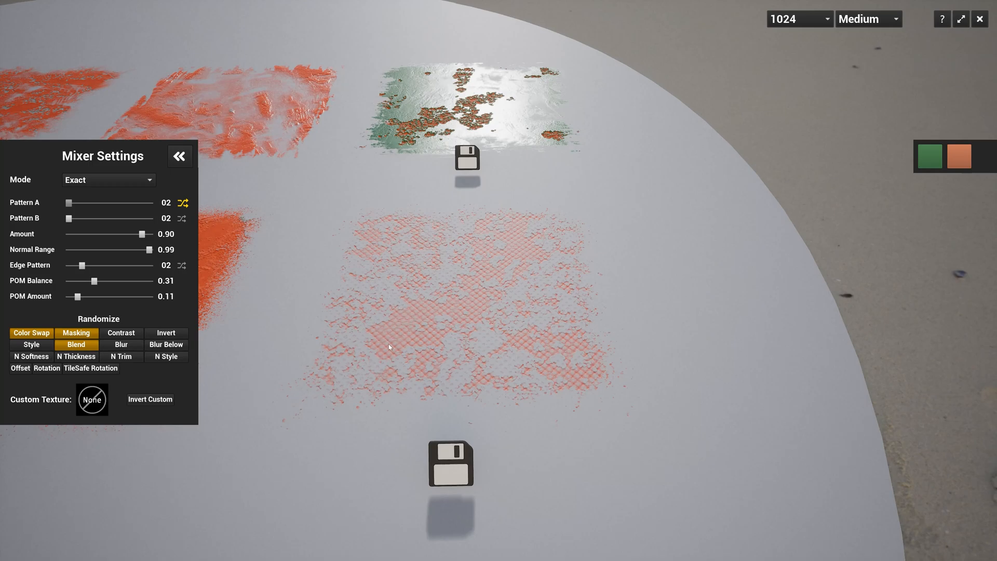
pyautogui.click(76, 344)
# Toggle the Blur randomization repeatedly to compare the layer detail, leaving it enabled, and inspect the decal up close.
pyautogui.click(121, 344)
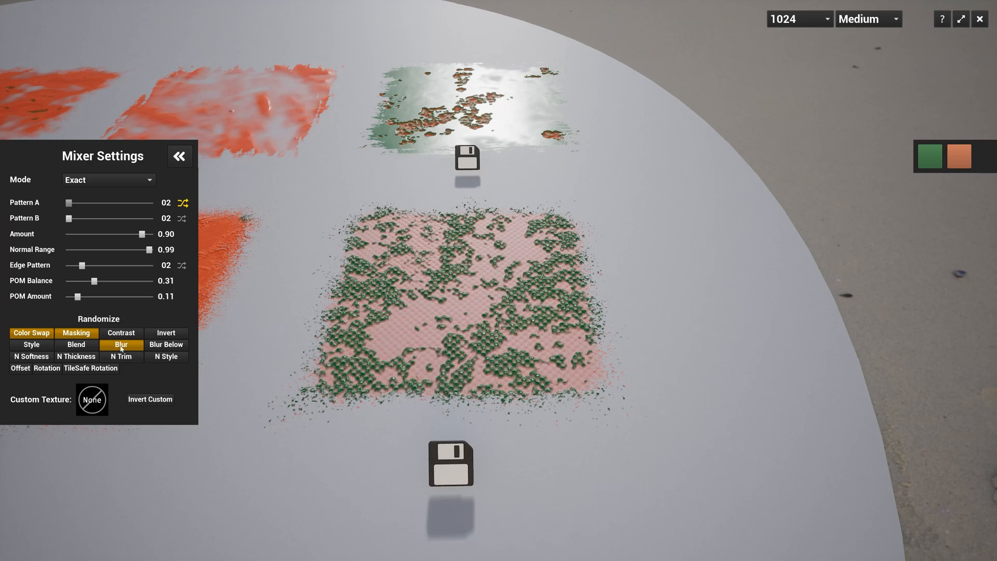
pyautogui.click(121, 345)
pyautogui.click(121, 349)
pyautogui.click(121, 349)
pyautogui.click(121, 348)
pyautogui.click(121, 348)
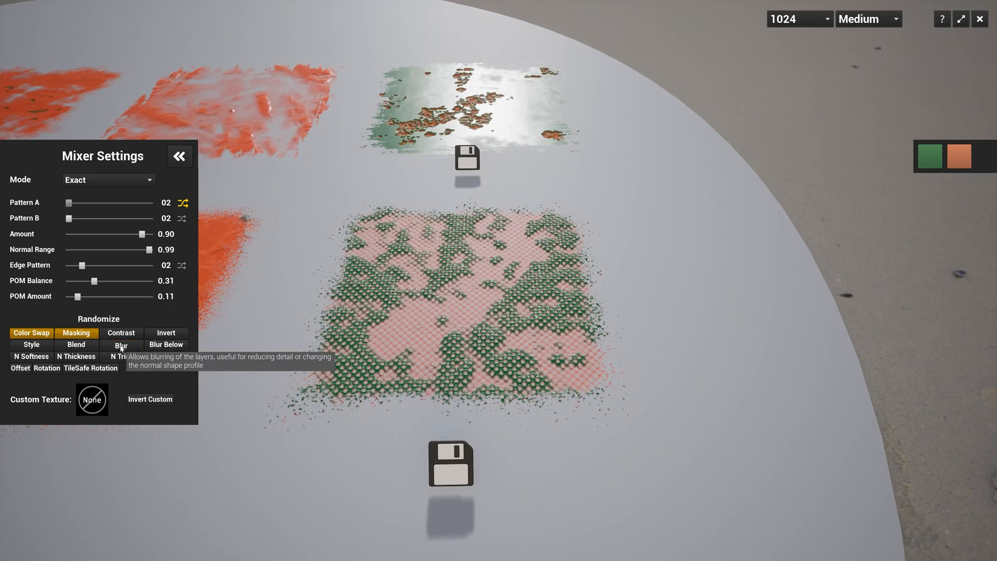
pyautogui.click(121, 348)
pyautogui.scroll(5, 521, 353)
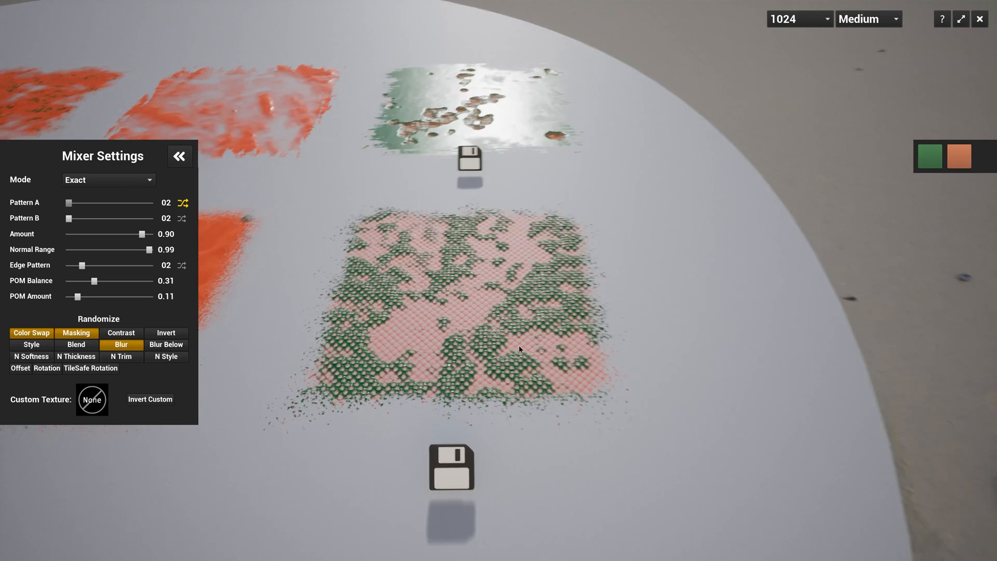
pyautogui.scroll(-4, 521, 353)
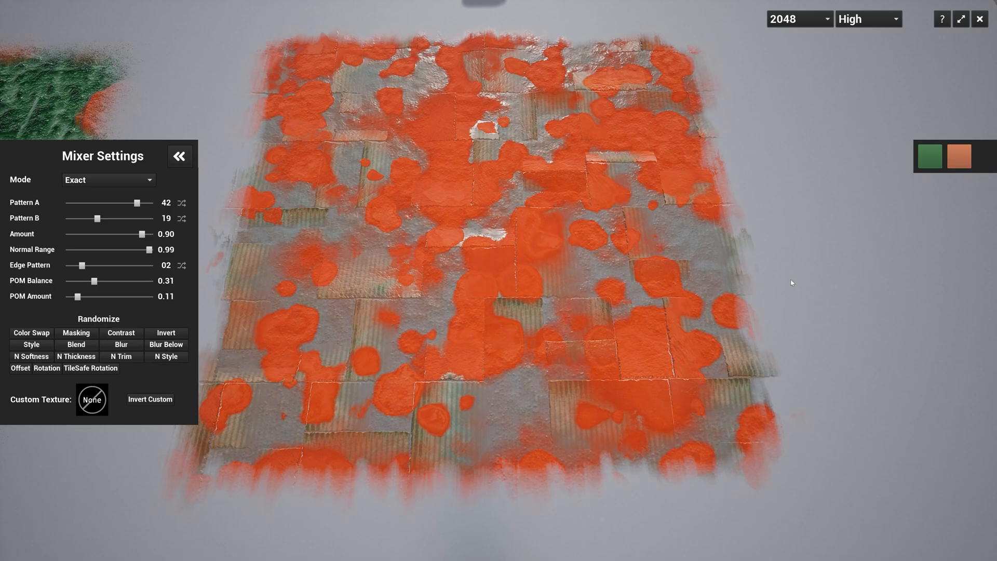
# Open the green layer color, adjust its Value Variation and accept the color settings.
pyautogui.click(929, 157)
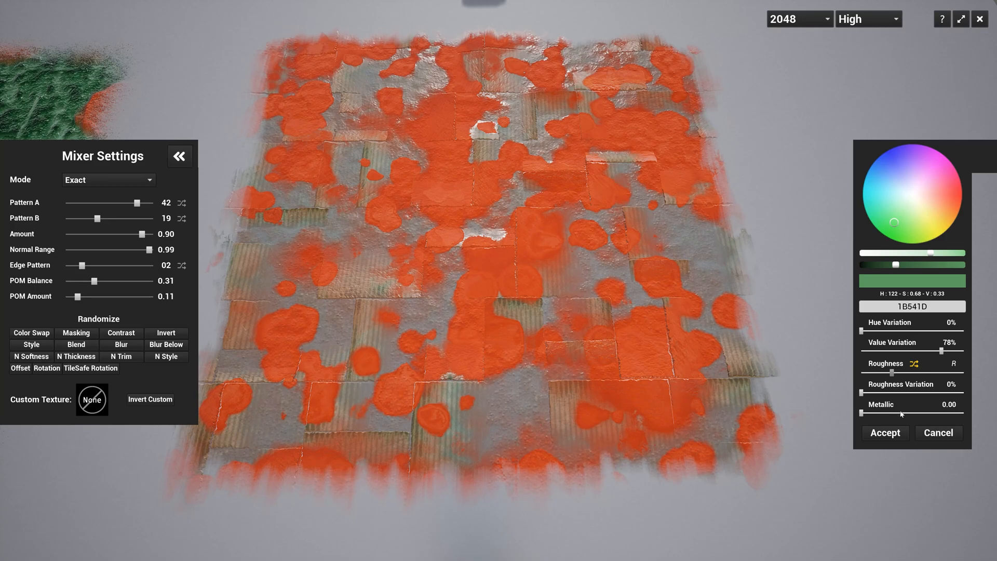
pyautogui.moveTo(931, 351); pyautogui.dragTo(948, 355)
pyautogui.click(884, 432)
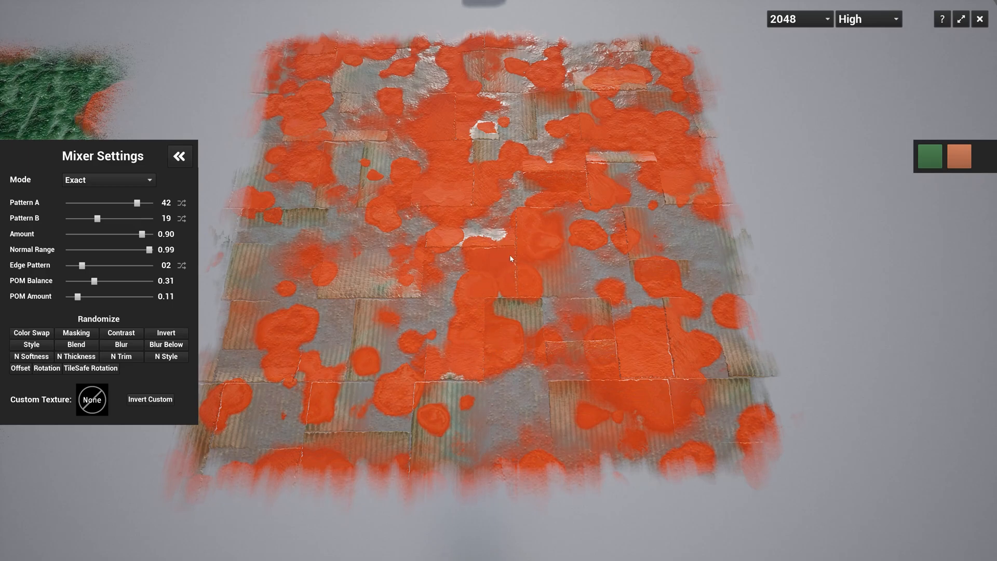
# Toggle the Blur Below randomization repeatedly to compare the underlying layers, leaving it enabled, and inspect the decal.
pyautogui.click(170, 346)
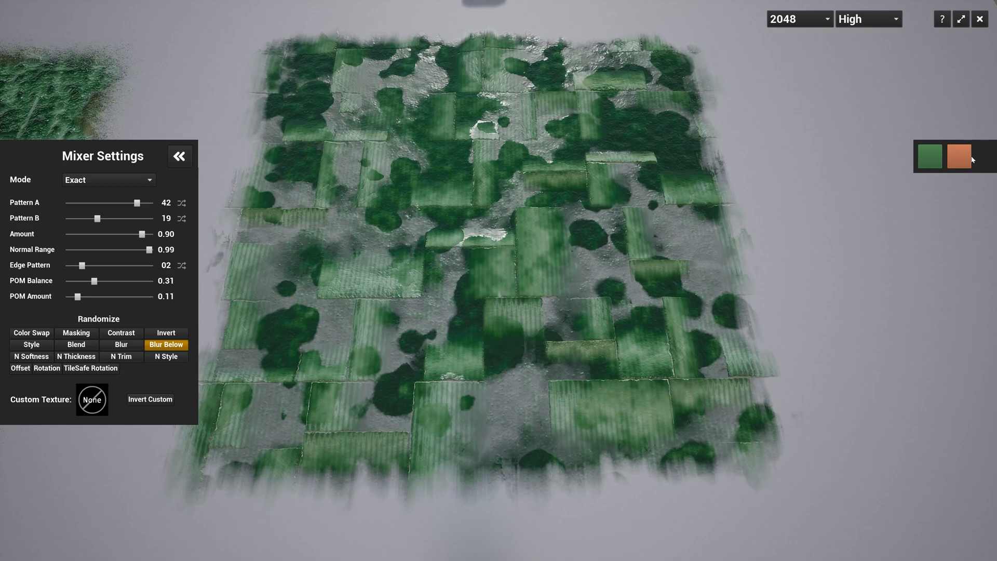
pyautogui.click(169, 349)
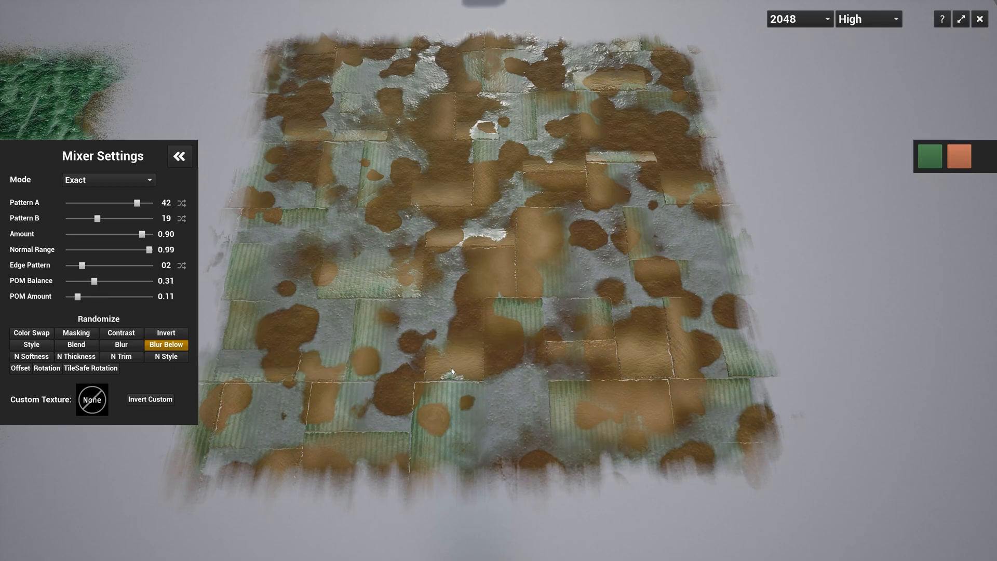
pyautogui.click(165, 347)
pyautogui.click(165, 347)
pyautogui.click(166, 345)
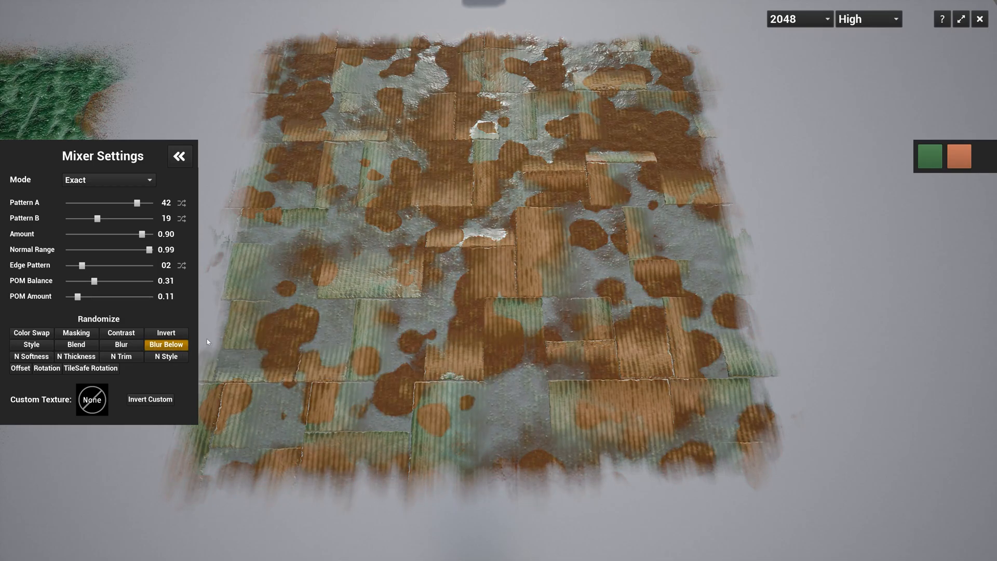
pyautogui.click(166, 345)
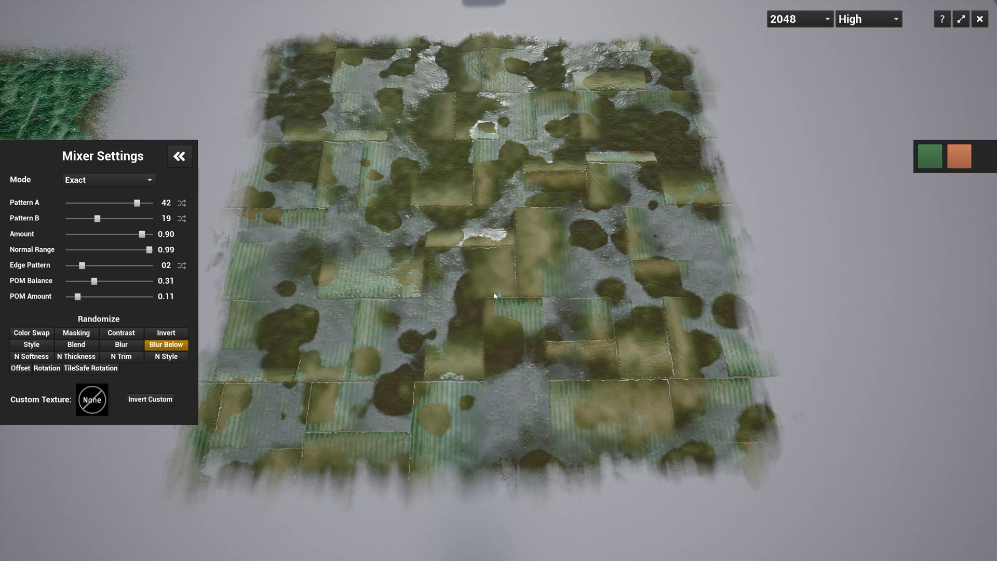
pyautogui.moveTo(493, 292); pyautogui.dragTo(546, 278, button='middle')
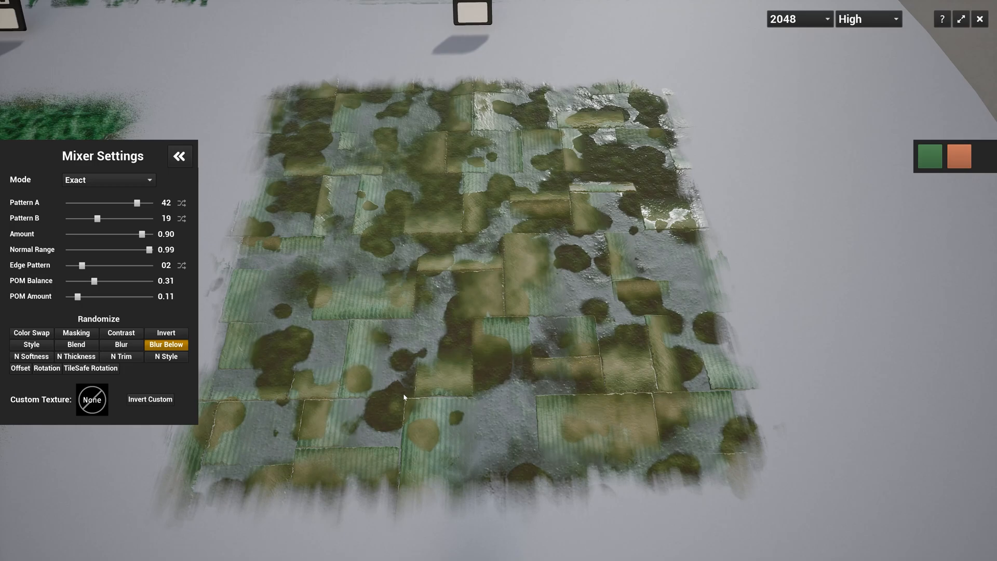
# Enable Normal Thickness randomization, inspect the decal, and toggle the option off and on to compare the layer thickness.
pyautogui.click(83, 359)
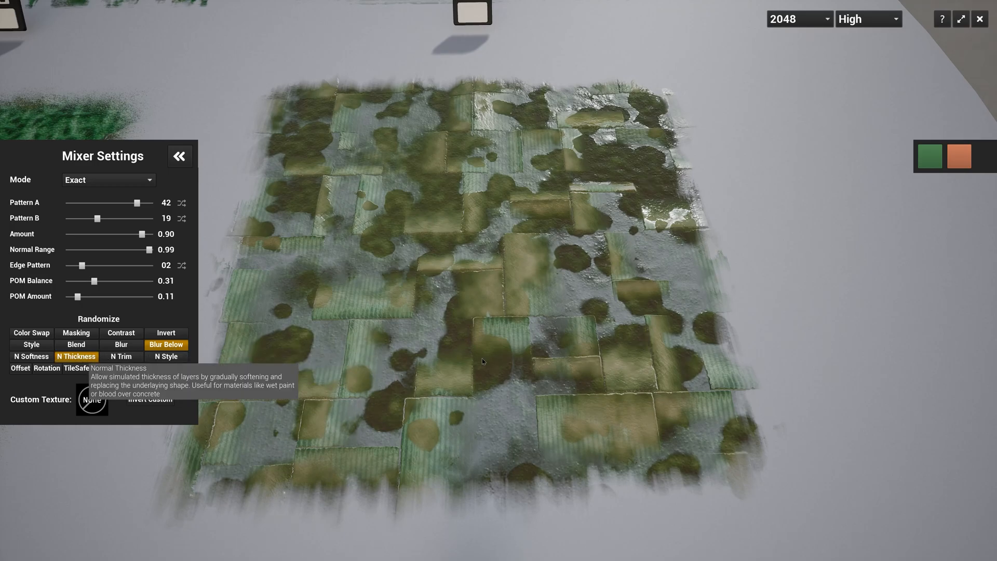
pyautogui.scroll(3, 482, 358)
pyautogui.scroll(-3, 481, 356)
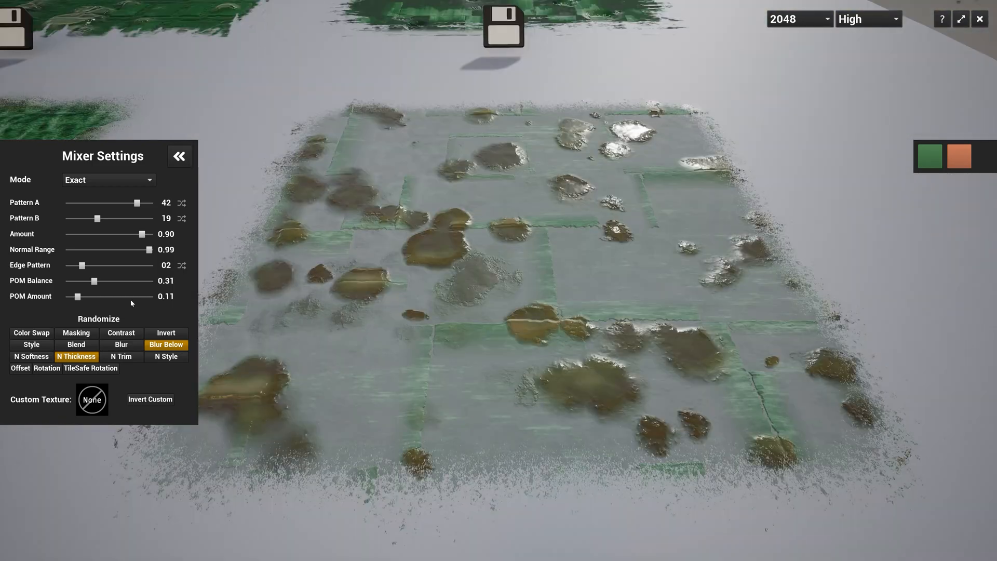
pyautogui.click(77, 357)
pyautogui.click(77, 357)
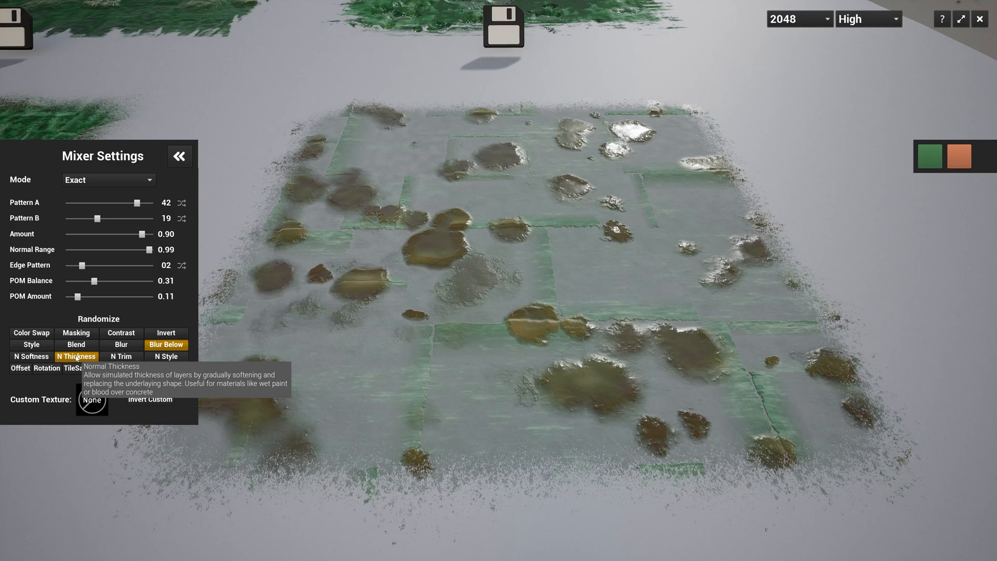
# Examine the brown patches up close and from several angles while switching Normal Thickness off and back on.
pyautogui.moveTo(387, 362); pyautogui.dragTo(445, 351, button='middle')
pyautogui.scroll(5, 445, 351)
pyautogui.scroll(-2, 462, 365)
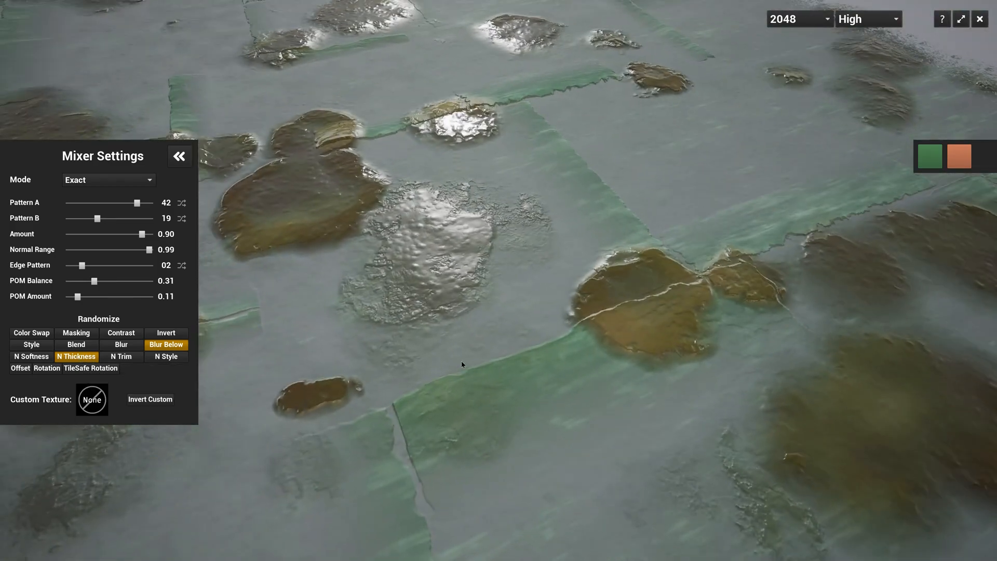
pyautogui.scroll(-2, 461, 365)
pyautogui.click(82, 358)
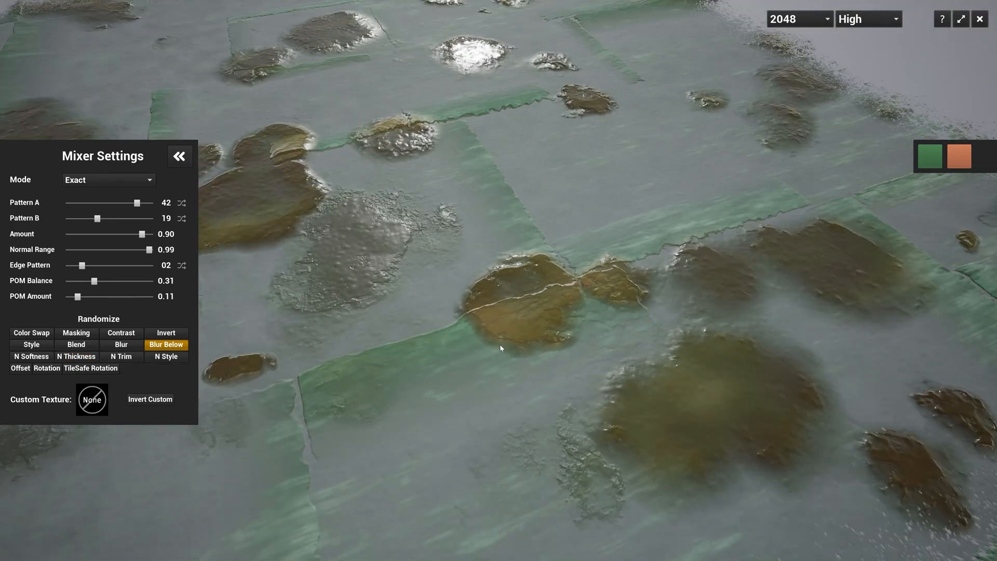
pyautogui.moveTo(528, 304); pyautogui.dragTo(481, 304, button='middle')
pyautogui.click(78, 358)
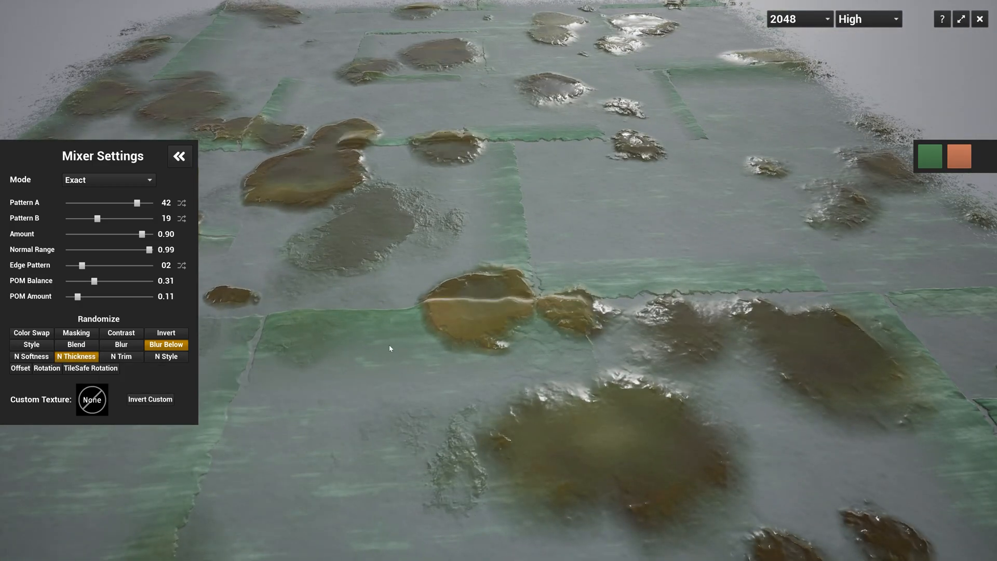
pyautogui.moveTo(499, 303); pyautogui.dragTo(420, 363, button='middle')
pyautogui.scroll(-3, 551, 302)
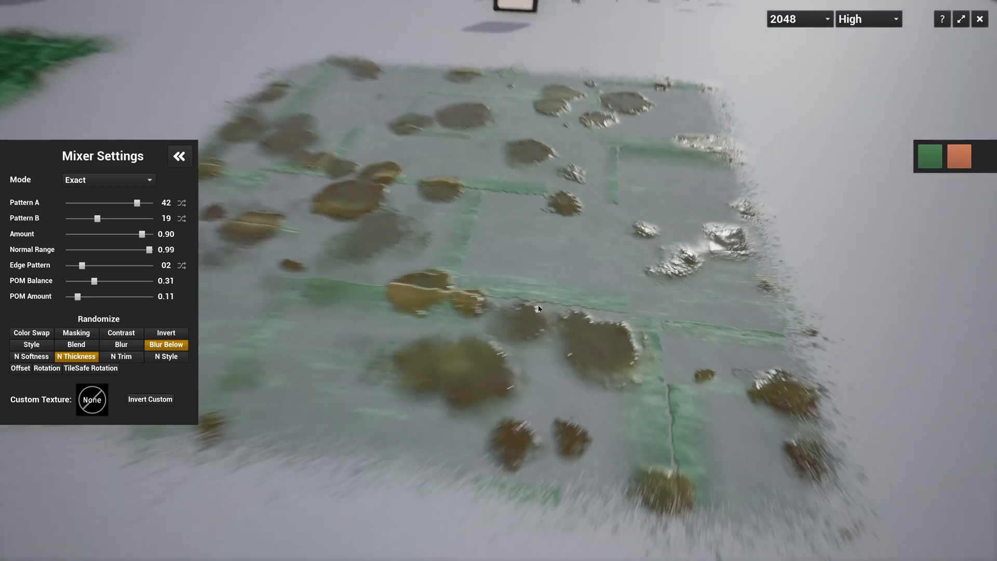
pyautogui.moveTo(456, 232); pyautogui.dragTo(447, 273, button='middle')
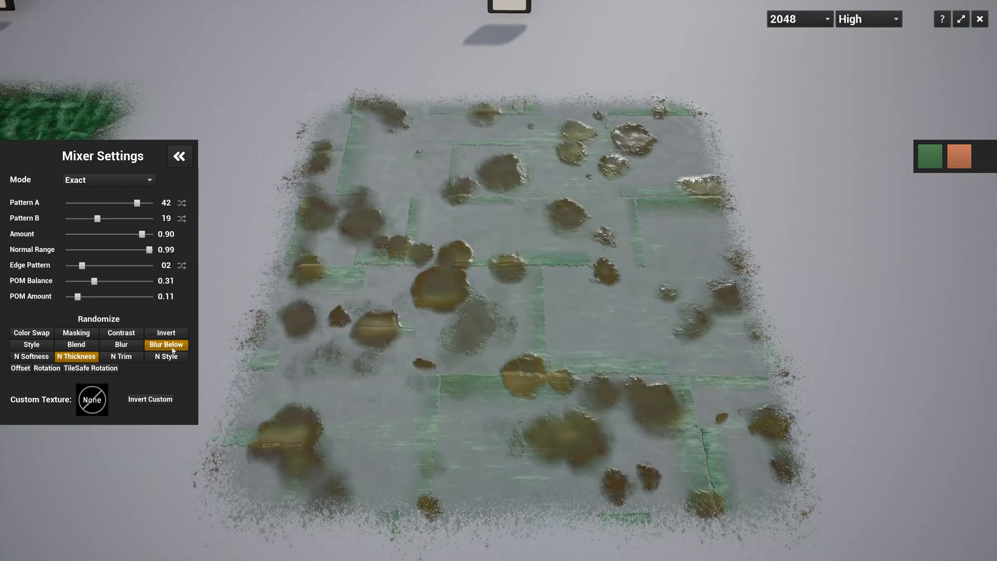
# Toggle the Normal Softness randomization on and off twice to compare soft and sharp normals, leaving it disabled.
pyautogui.click(39, 358)
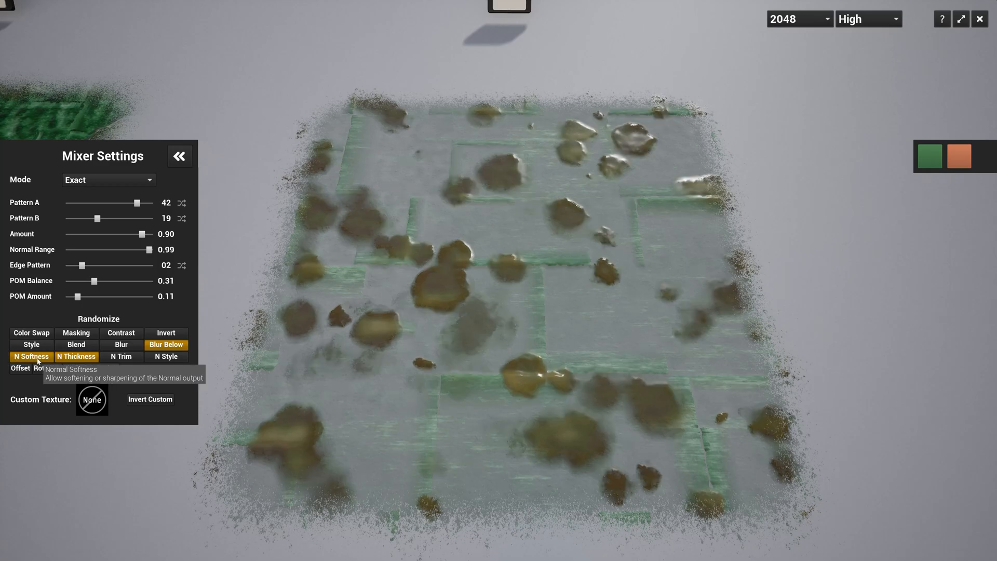
pyautogui.click(38, 358)
pyautogui.click(38, 358)
pyautogui.click(38, 358)
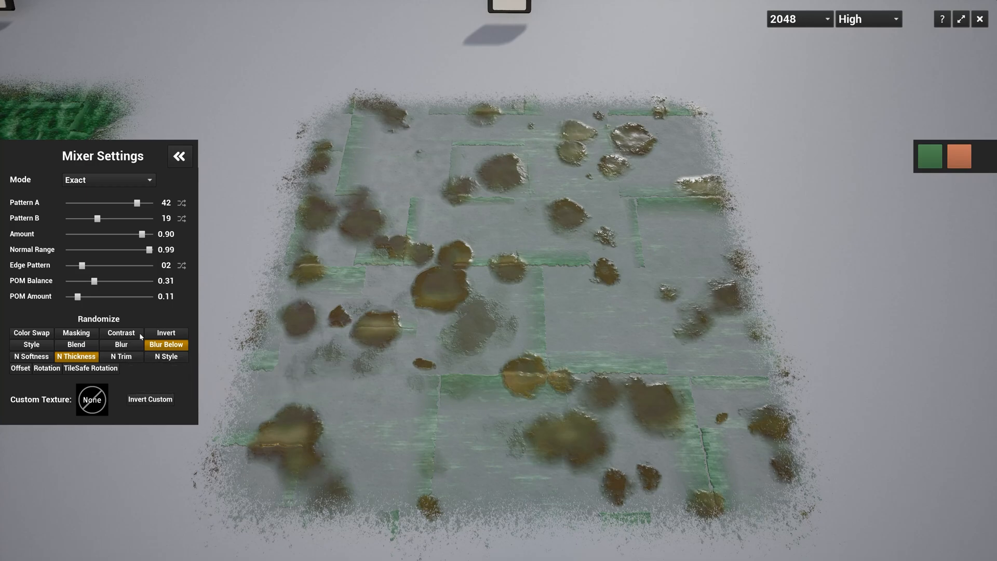
# Enable Normal Trim randomization, inspect the trimmed shapes from a low angle, and disable the option to compare.
pyautogui.click(128, 358)
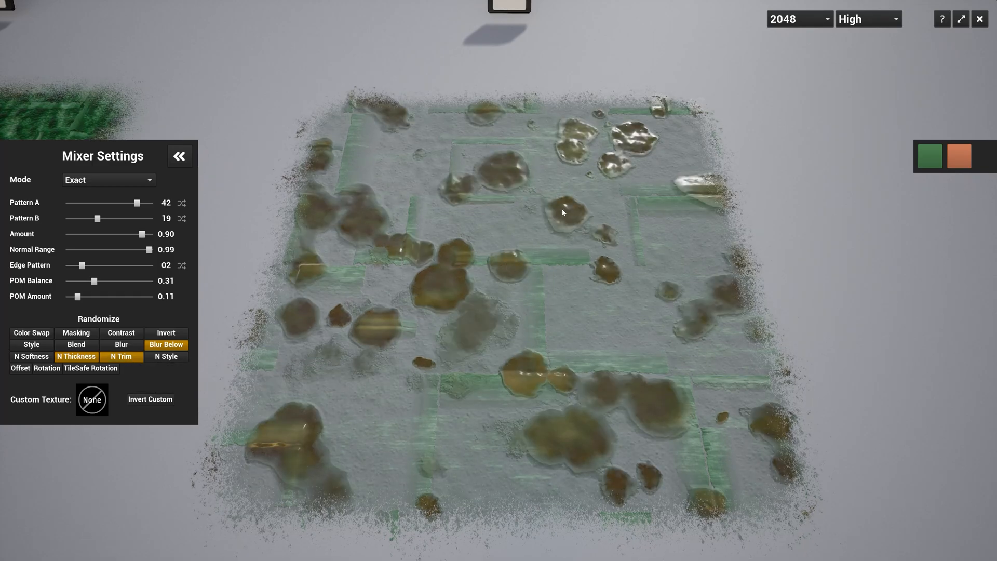
pyautogui.scroll(3, 529, 311)
pyautogui.moveTo(530, 311); pyautogui.dragTo(549, 260, button='right')
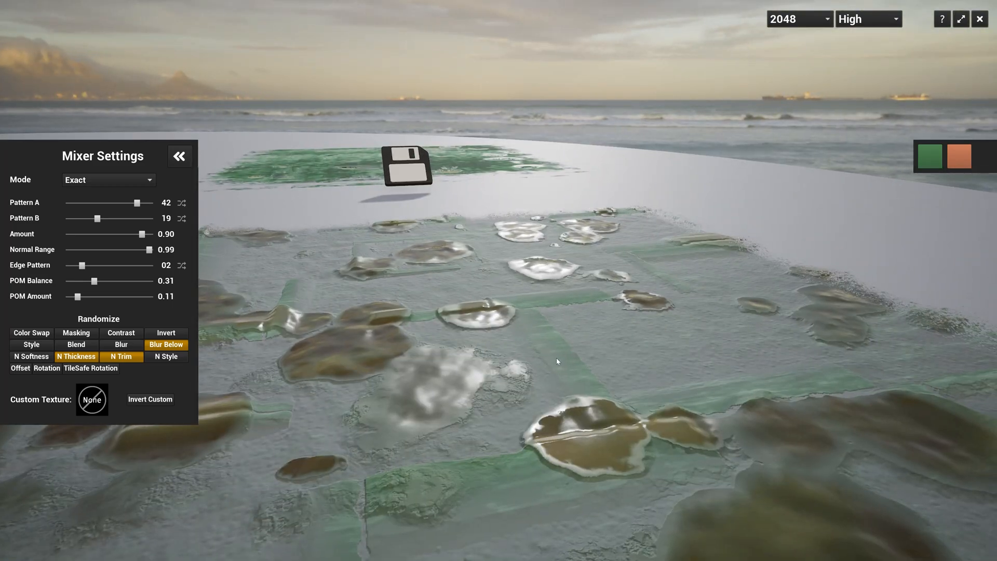
pyautogui.click(124, 357)
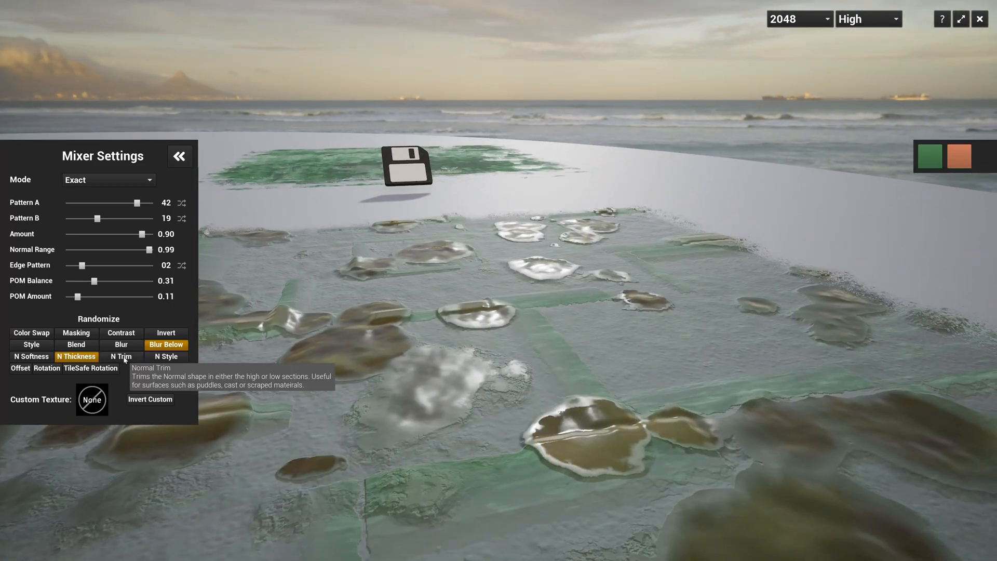
pyautogui.moveTo(506, 322); pyautogui.dragTo(507, 364, button='right')
pyautogui.scroll(-3, 501, 337)
pyautogui.scroll(3, 506, 359)
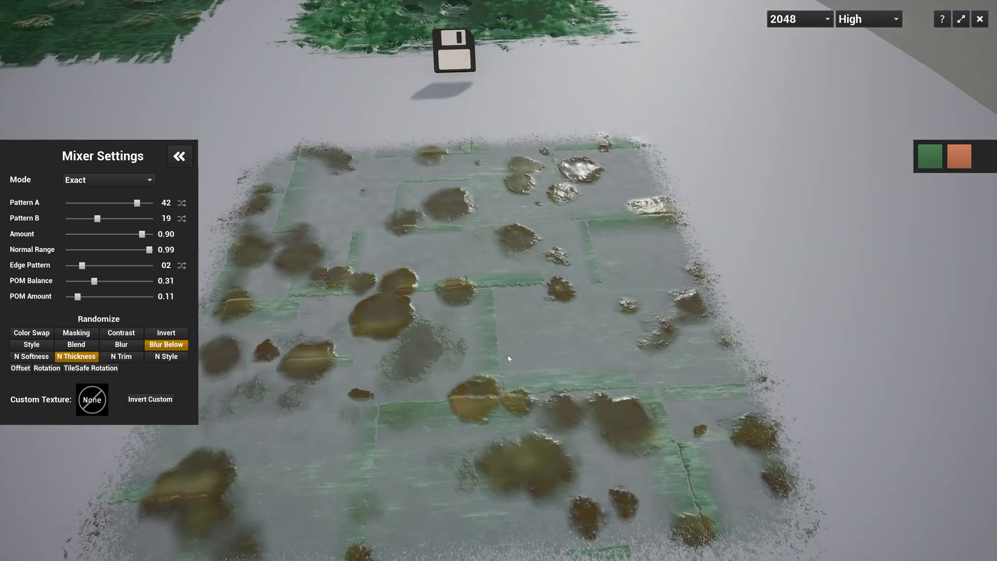
# Re-enable Normal Trim and toggle it repeatedly to compare different trimmed normal shapes, leaving it enabled.
pyautogui.click(125, 360)
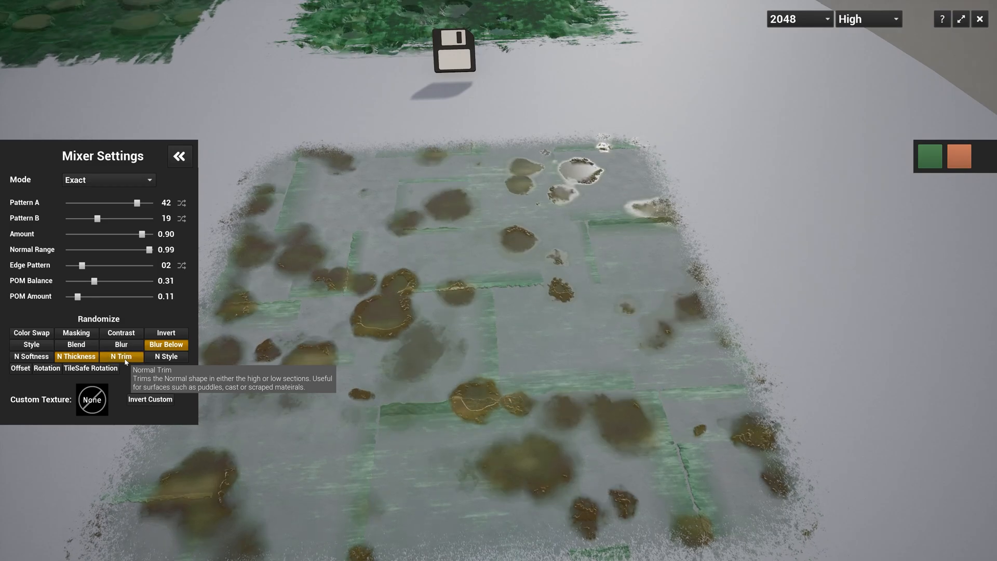
pyautogui.moveTo(410, 354); pyautogui.dragTo(473, 355)
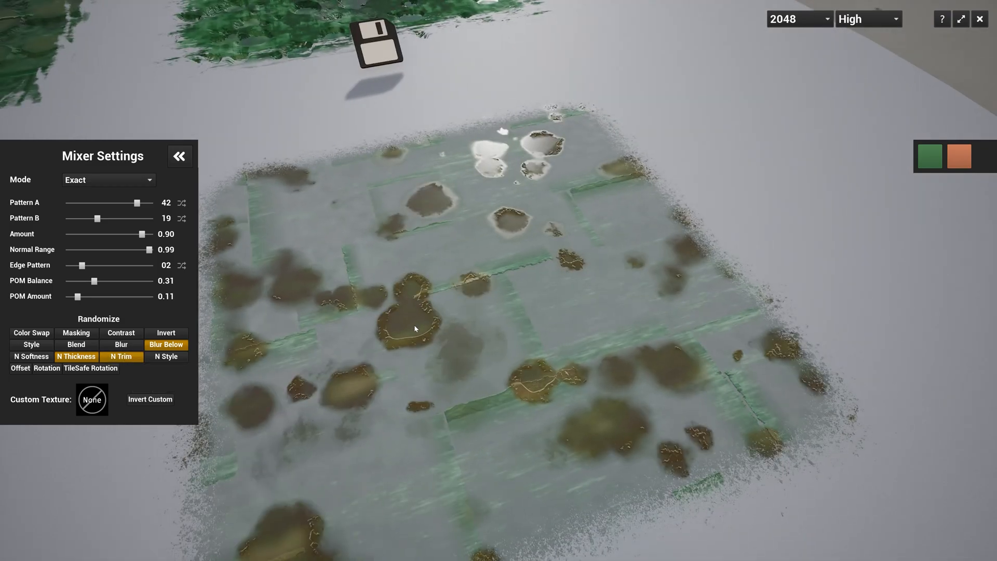
pyautogui.click(117, 359)
pyautogui.click(118, 361)
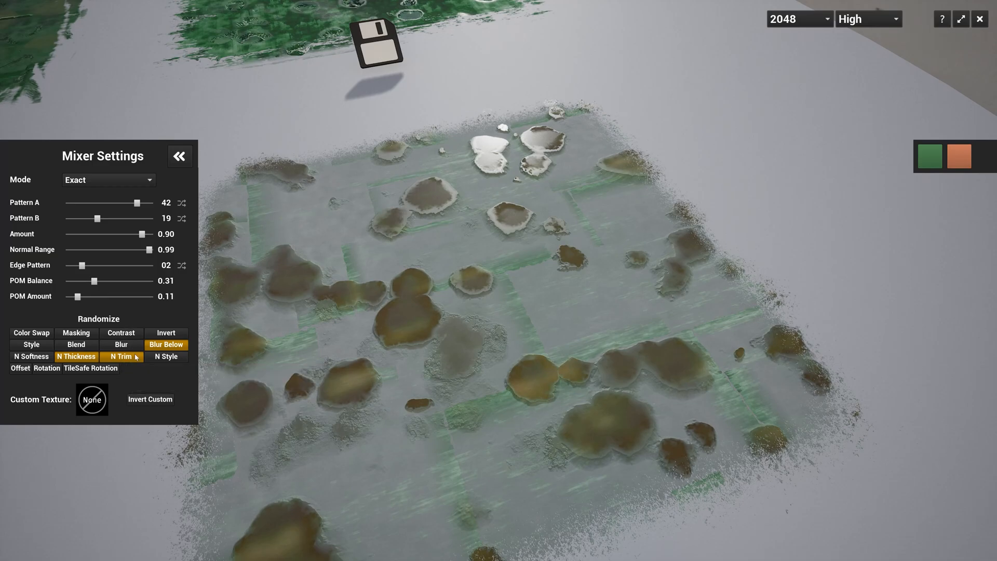
pyautogui.click(125, 359)
pyautogui.click(125, 360)
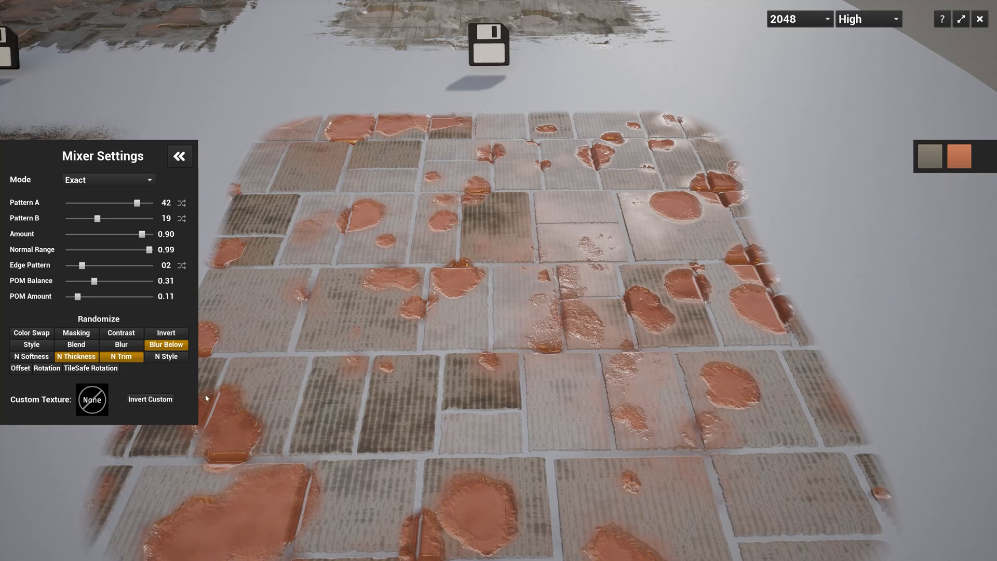
# Toggle the Normal Style randomization repeatedly on the tiled decal to compare its normal shapes, leaving it disabled.
pyautogui.click(168, 356)
pyautogui.click(169, 357)
pyautogui.click(171, 360)
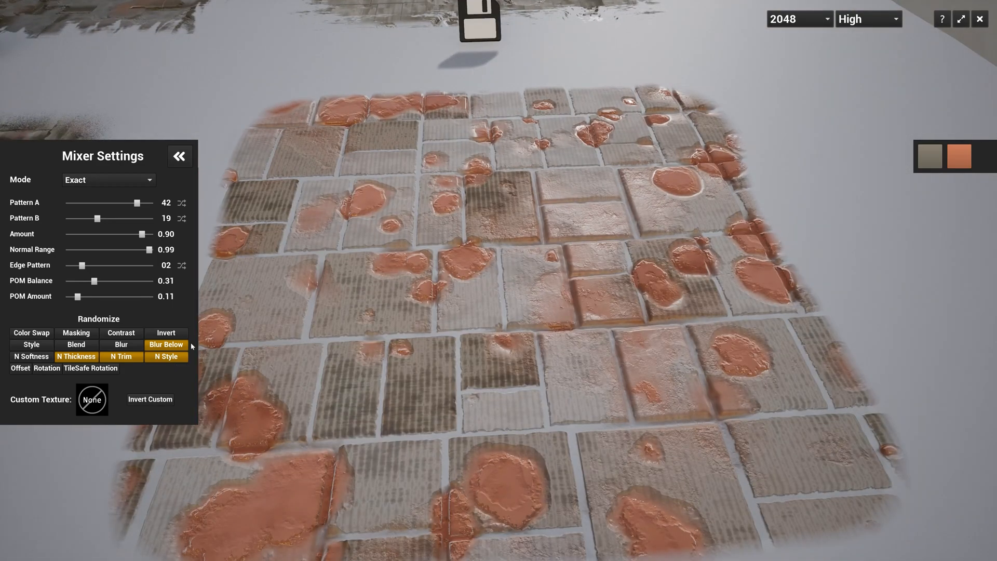
pyautogui.click(171, 358)
pyautogui.click(170, 358)
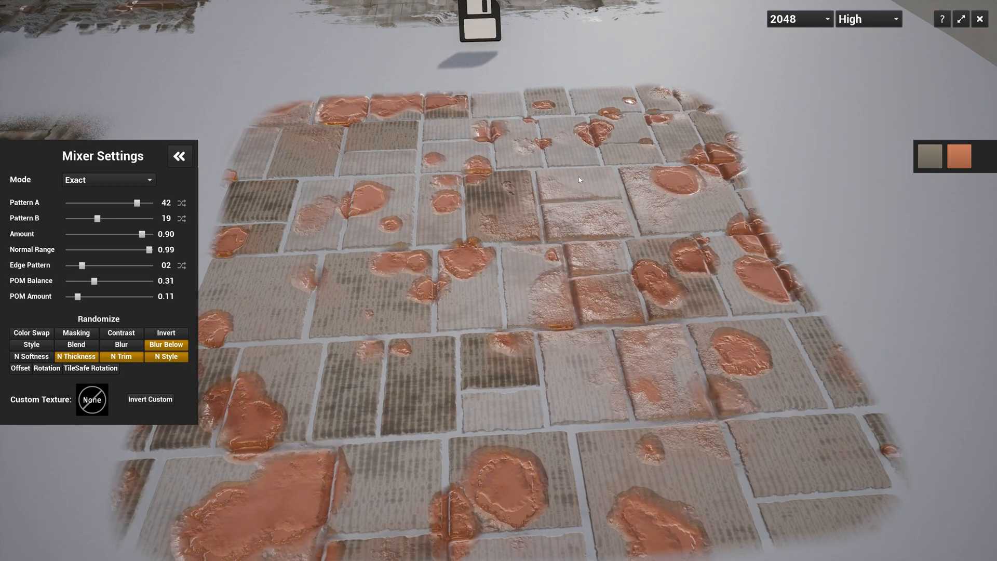
pyautogui.click(178, 357)
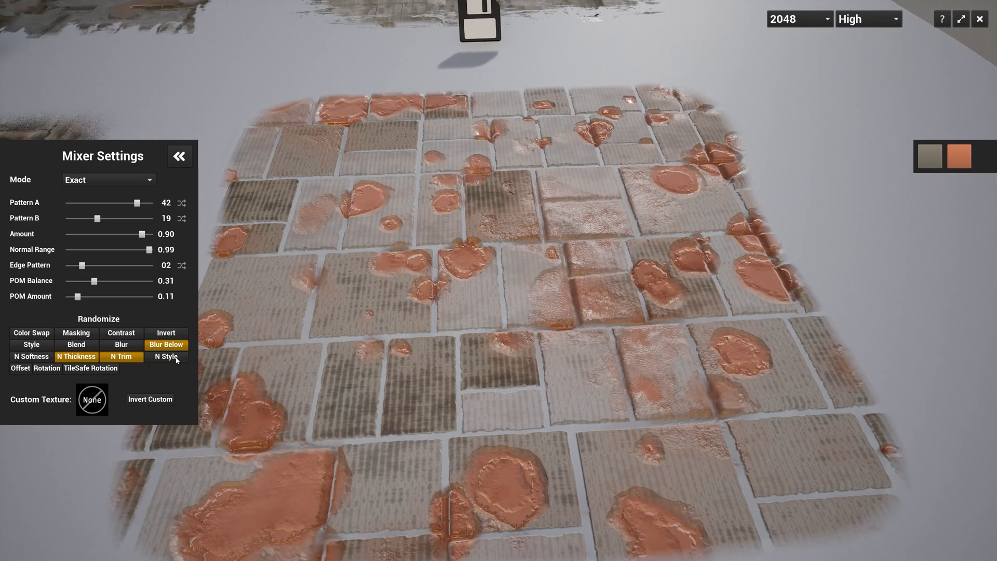
pyautogui.click(177, 359)
pyautogui.click(177, 360)
pyautogui.click(177, 359)
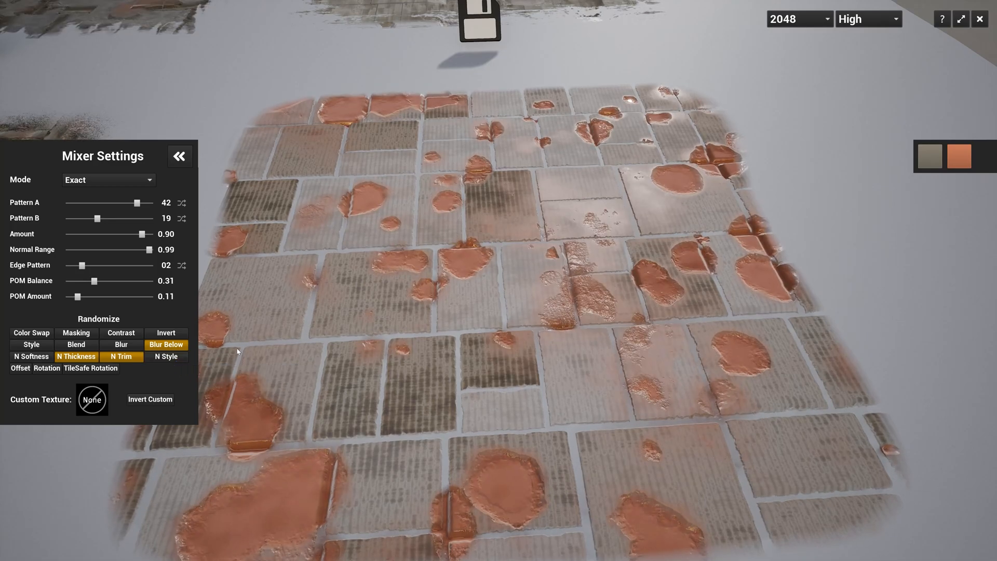
# Enable the Offset randomization and try Rotation and TileSafe Rotation on the tiled decal, leaving both rotation options disabled.
pyautogui.click(18, 369)
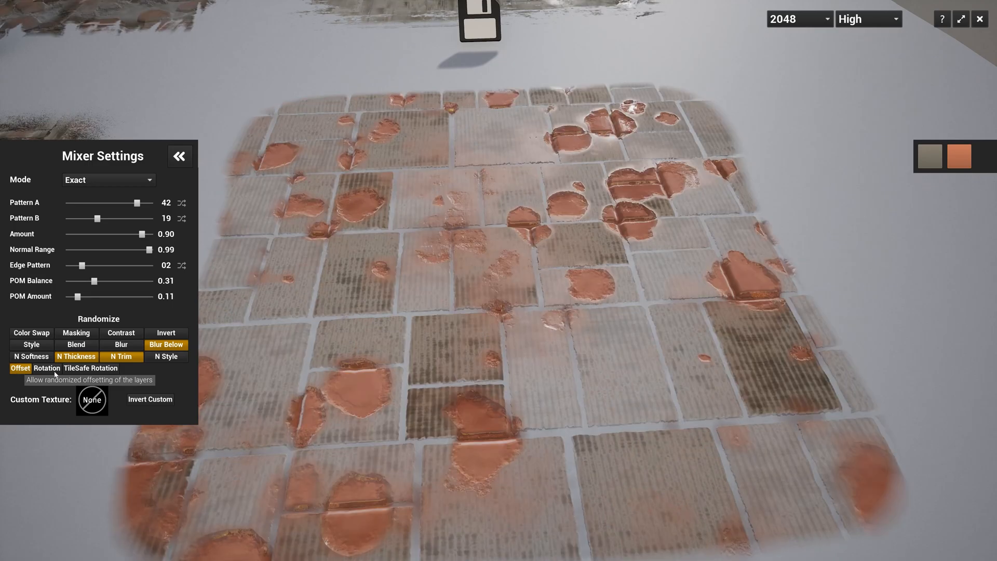
pyautogui.click(47, 369)
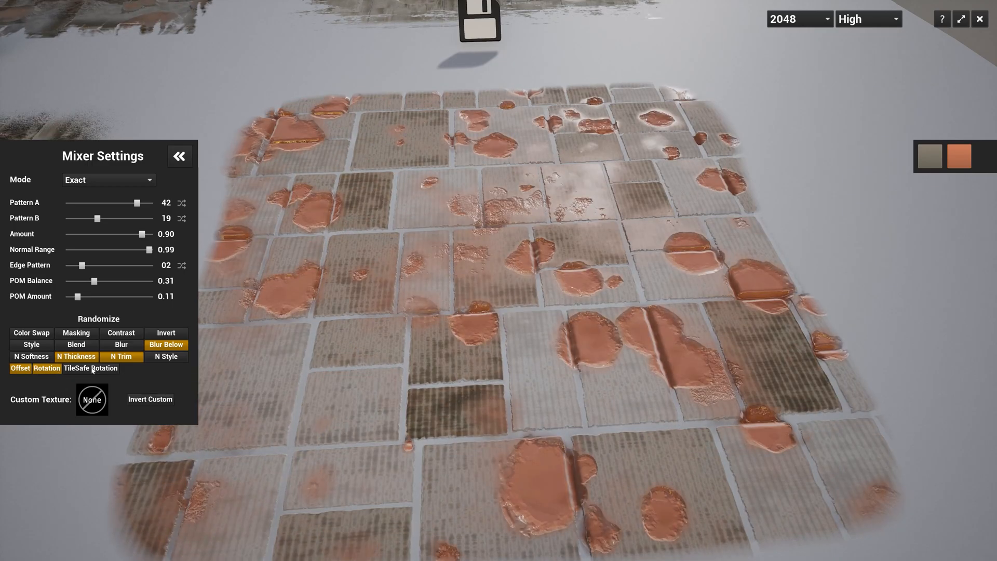
pyautogui.click(92, 369)
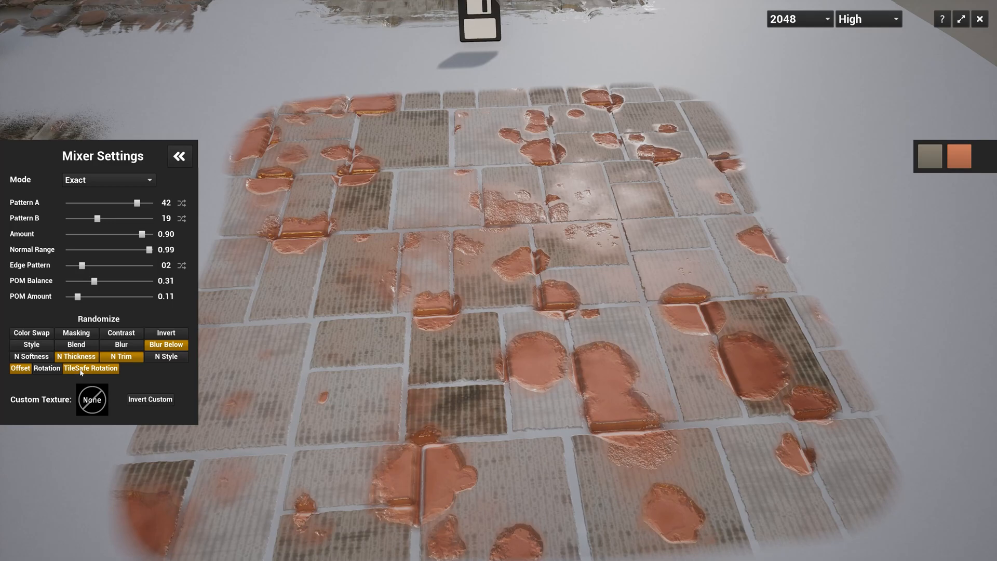
pyautogui.click(81, 370)
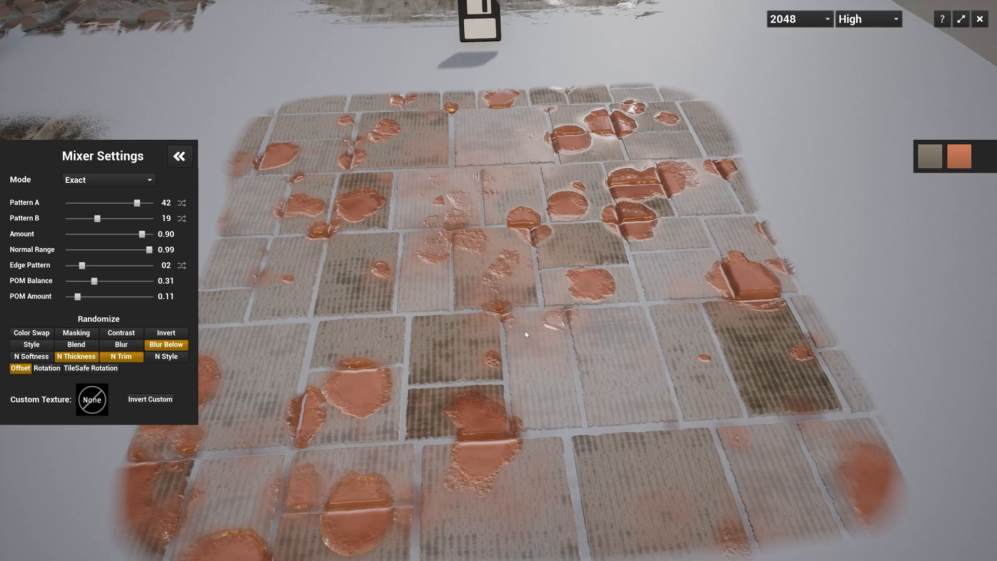
# Generate a new variation of the tiled decal and turn on randomization for Pattern A and Pattern B.
pyautogui.scroll(-3, 570, 324)
pyautogui.moveTo(570, 324); pyautogui.dragTo(596, 326, button='right')
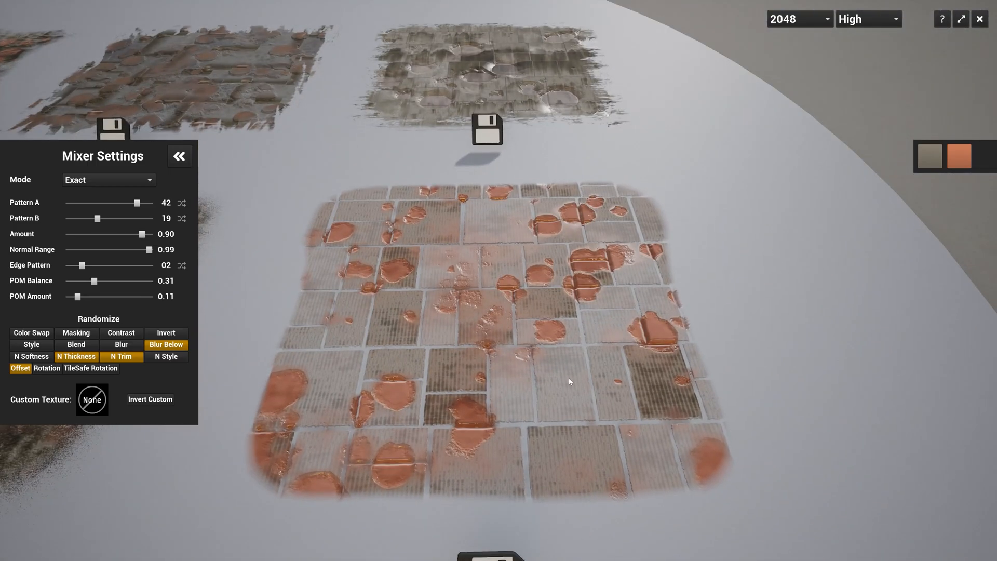
pyautogui.click(517, 362)
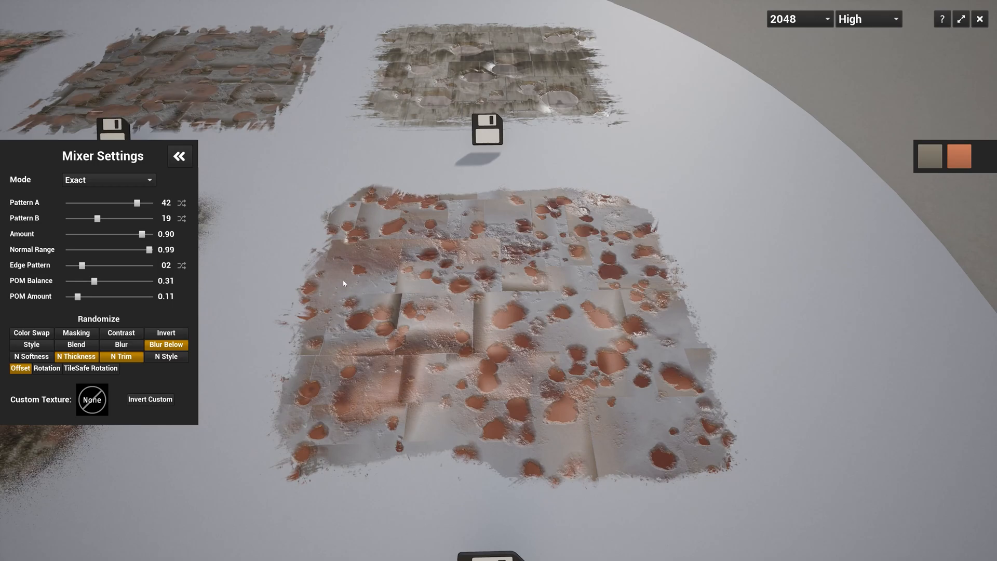
pyautogui.click(182, 203)
pyautogui.click(182, 219)
# Compare Rotation with TileSafe Rotation on the decal and set Edge Pattern to 01, leaving both rotation options disabled.
pyautogui.click(46, 368)
pyautogui.click(46, 368)
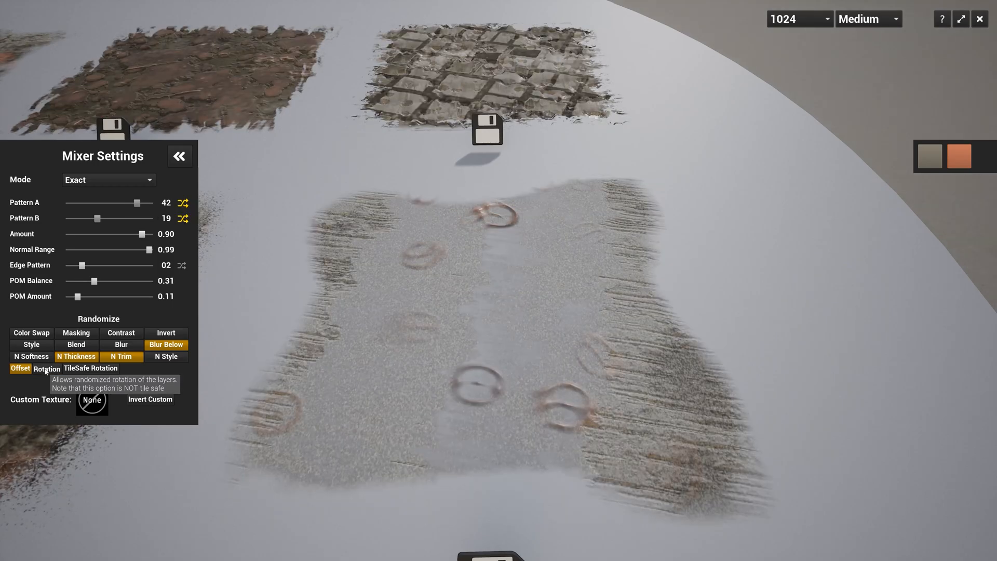
pyautogui.click(87, 369)
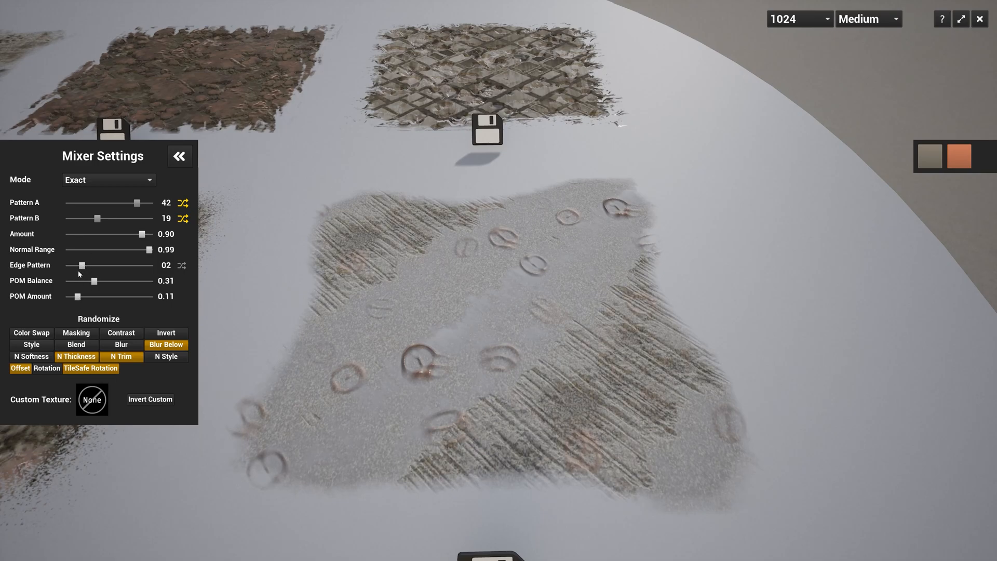
pyautogui.moveTo(81, 265); pyautogui.dragTo(68, 266)
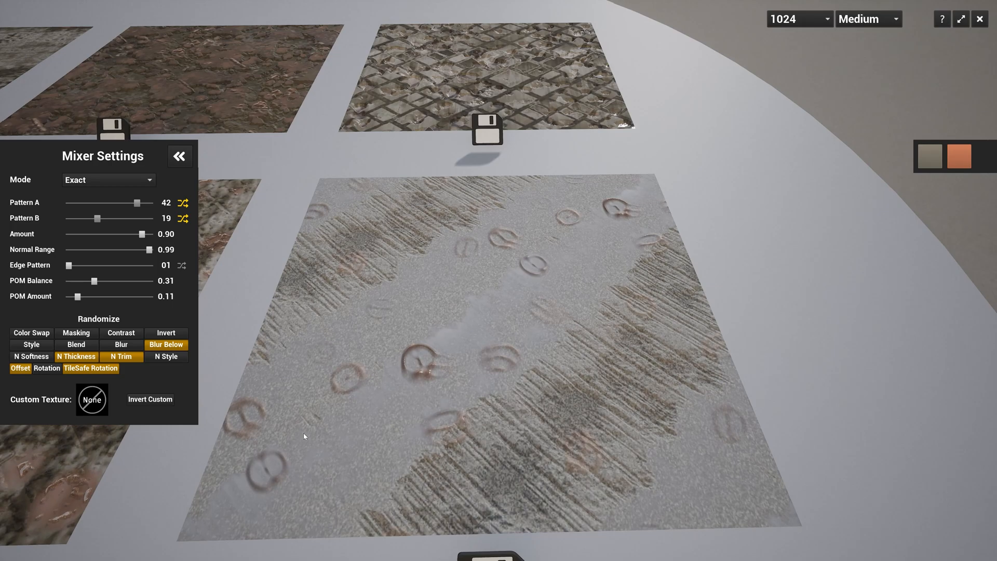
pyautogui.click(88, 368)
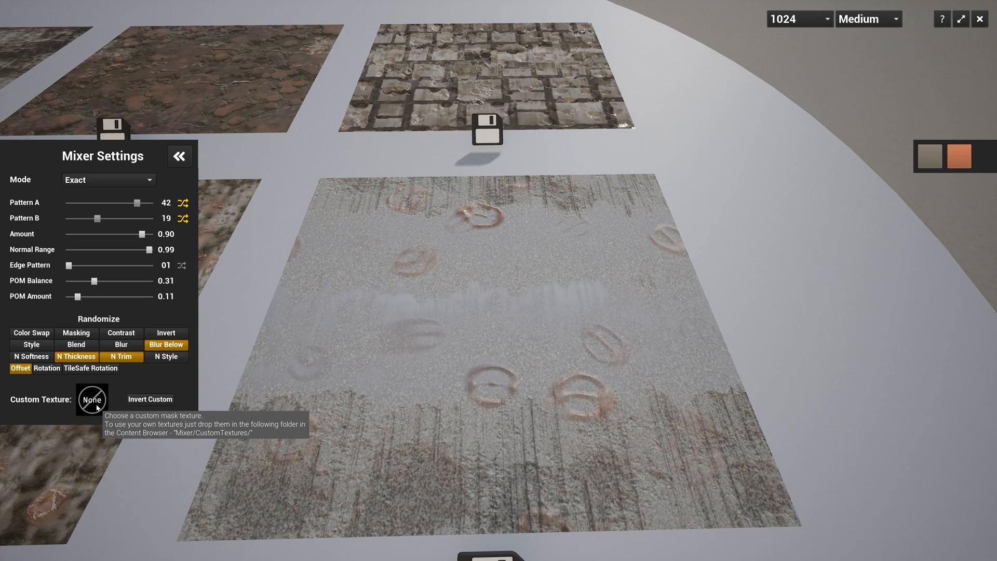
# Leave fullscreen to view the mask textures in the Mixer/CustomTextures content folder, and return to the fullscreen mixer.
pyautogui.click(961, 21)
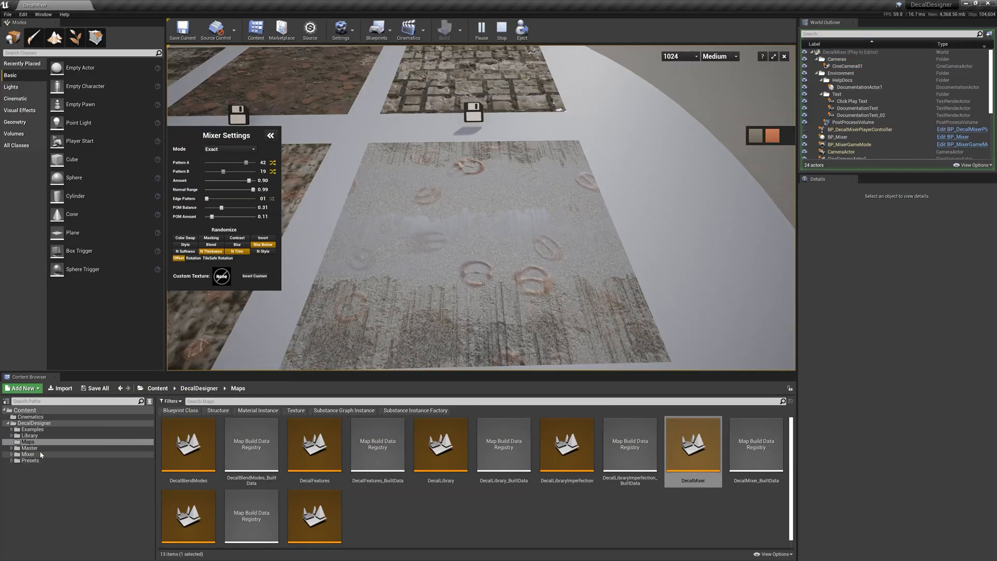
pyautogui.click(12, 455)
pyautogui.click(39, 492)
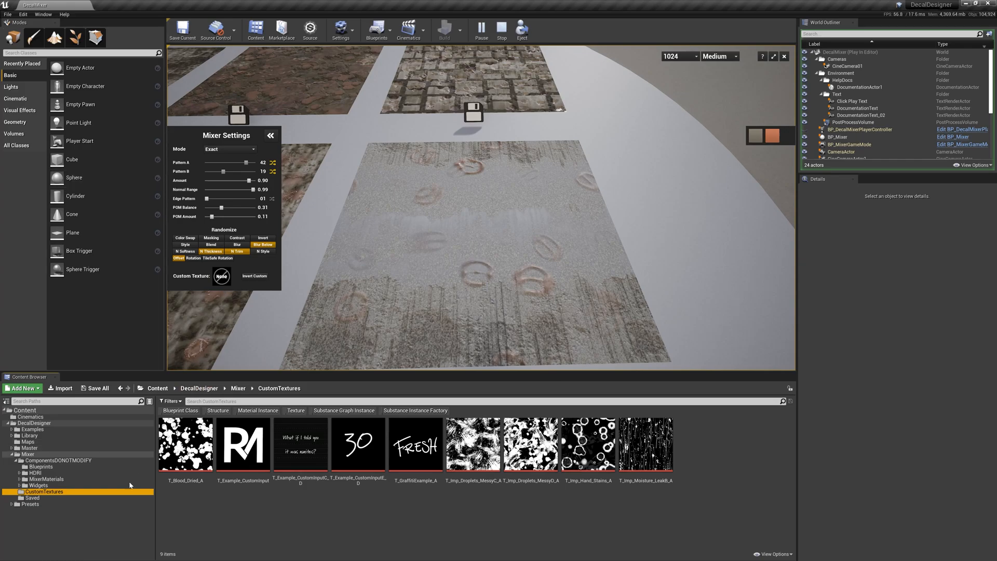
pyautogui.click(773, 57)
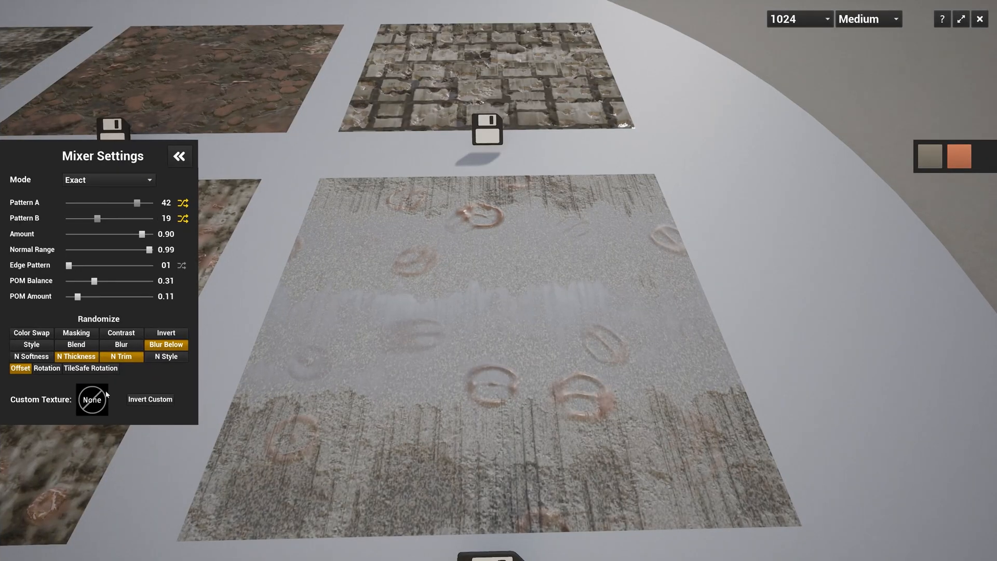
# Choose the RM logo as the custom mask texture and disable the Offset randomization.
pyautogui.click(92, 399)
pyautogui.click(294, 216)
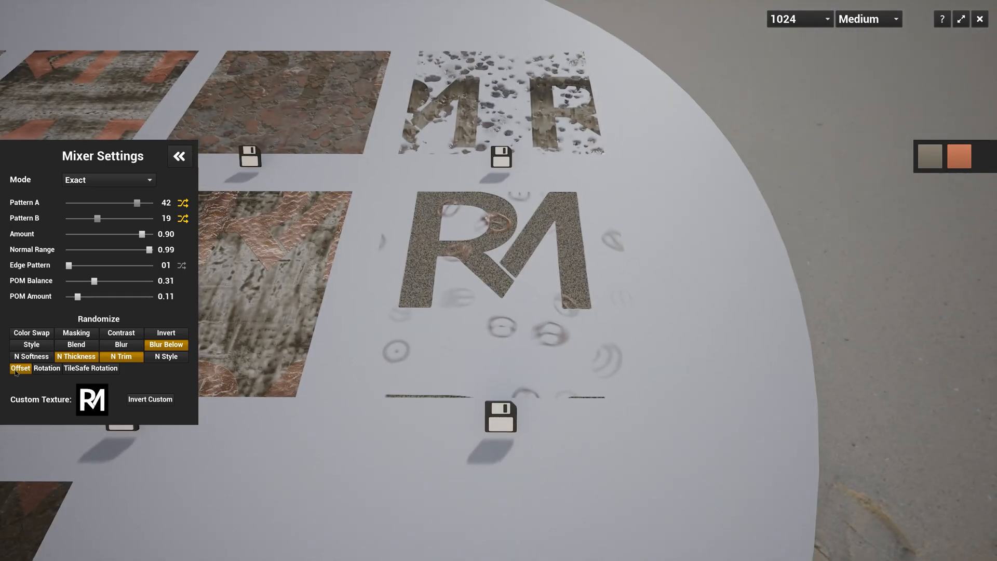
pyautogui.click(18, 370)
# Regenerate the decals repeatedly to explore different RM logo variations across the table and up close.
pyautogui.moveTo(457, 296); pyautogui.dragTo(523, 321, button='right')
pyautogui.press('space')
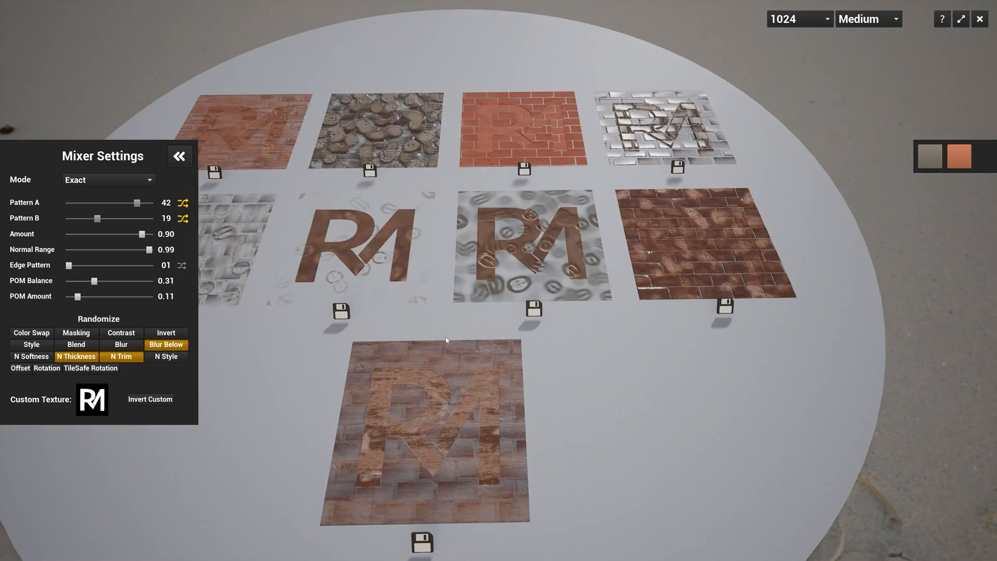
pyautogui.press('space')
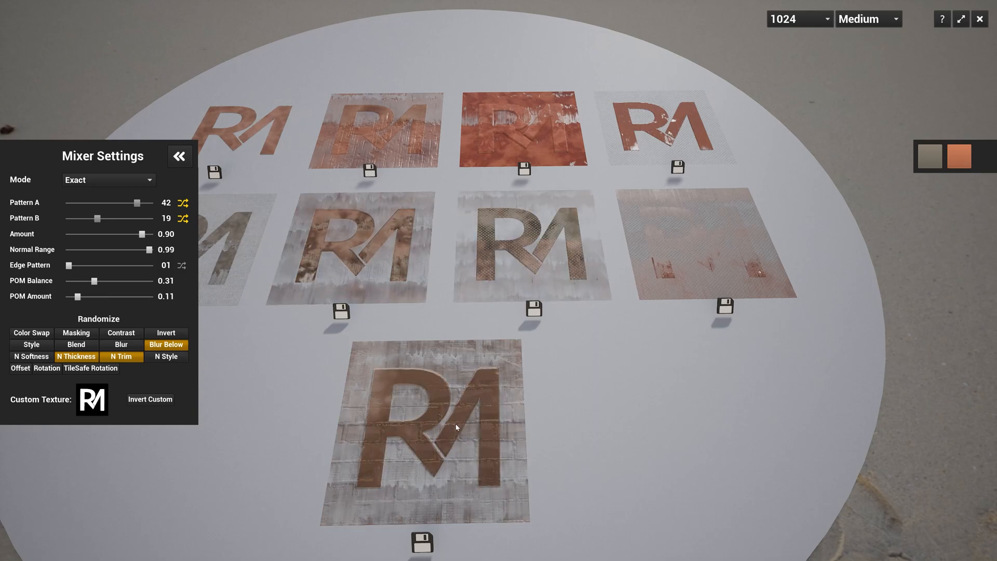
pyautogui.press('space')
pyautogui.moveTo(460, 436); pyautogui.dragTo(512, 379, button='right')
pyautogui.press('space')
pyautogui.press('space')
pyautogui.press('space')
pyautogui.press('space')
pyautogui.press('space')
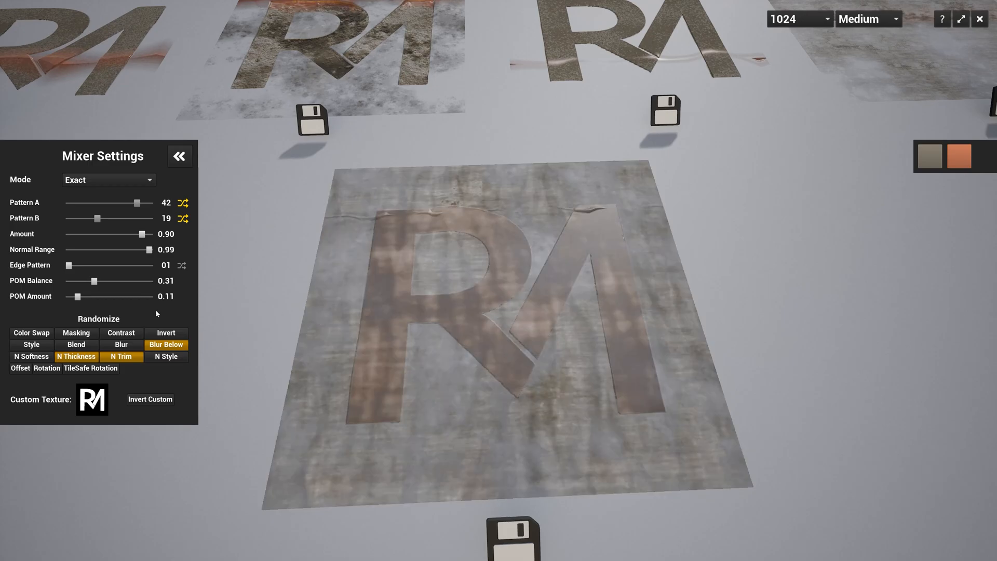
# Try the Blur randomization on several regenerated RM logo decals, and disable both Blur and Blur Below.
pyautogui.click(122, 344)
pyautogui.press('space')
pyautogui.press('space')
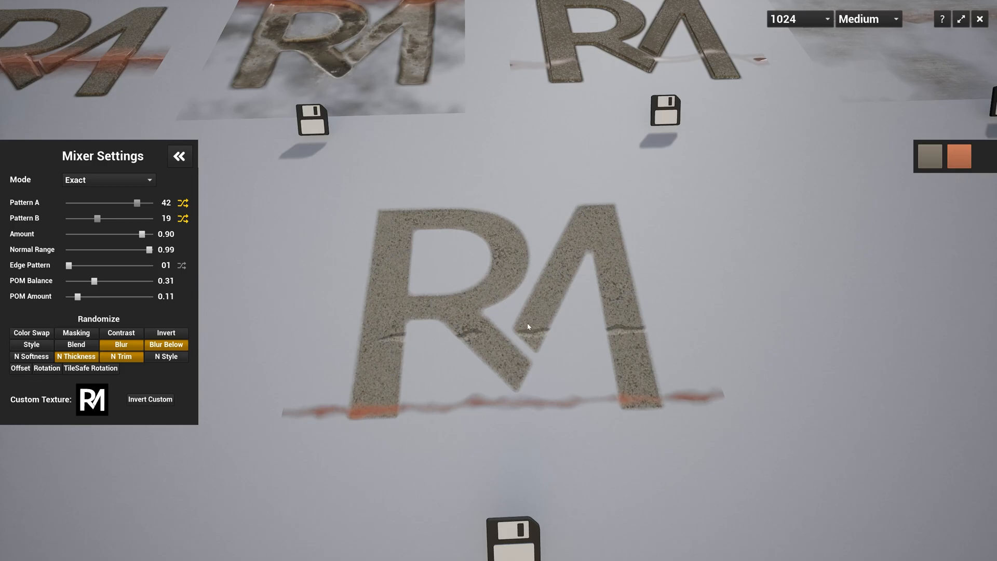
pyautogui.press('space')
pyautogui.press('space')
pyautogui.scroll(-2, 525, 331)
pyautogui.moveTo(525, 330); pyautogui.dragTo(525, 232, button='right')
pyautogui.scroll(-1, 524, 233)
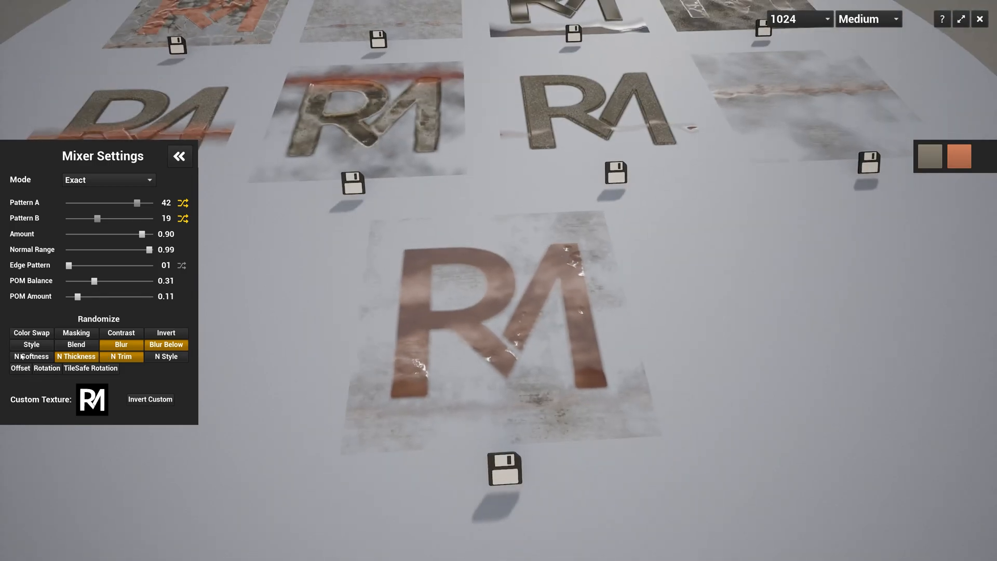
pyautogui.click(173, 344)
pyautogui.click(130, 346)
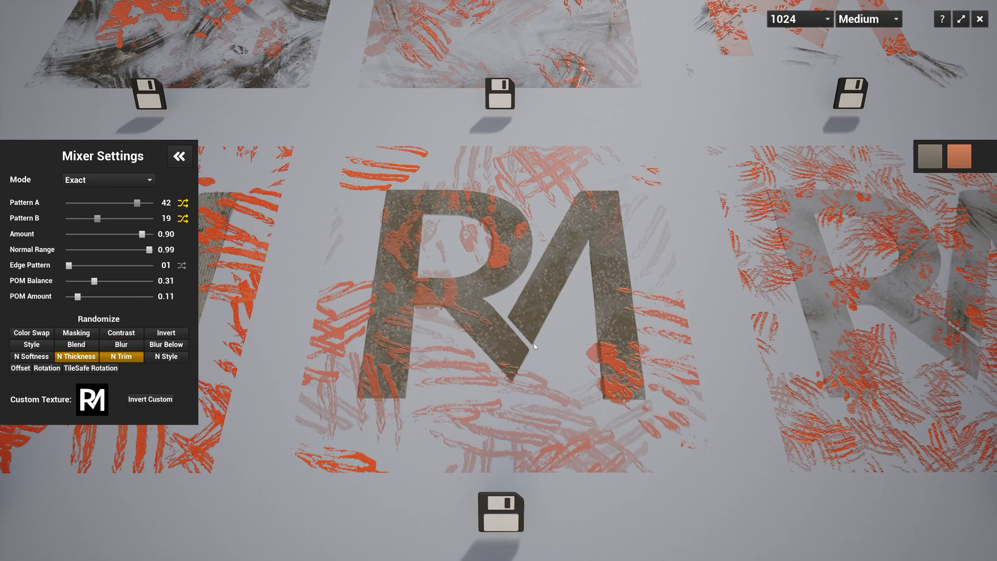
# Change the custom texture to the ring-shaped stains mask and enable the Offset and Rotation randomization.
pyautogui.scroll(-2, 534, 344)
pyautogui.moveTo(533, 343); pyautogui.dragTo(538, 329, button='right')
pyautogui.click(98, 399)
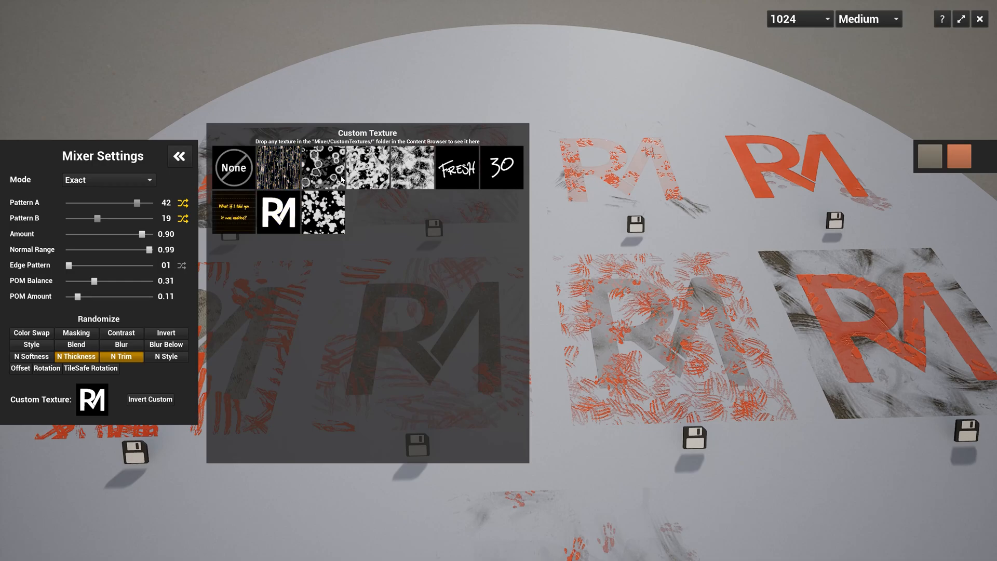
pyautogui.click(323, 211)
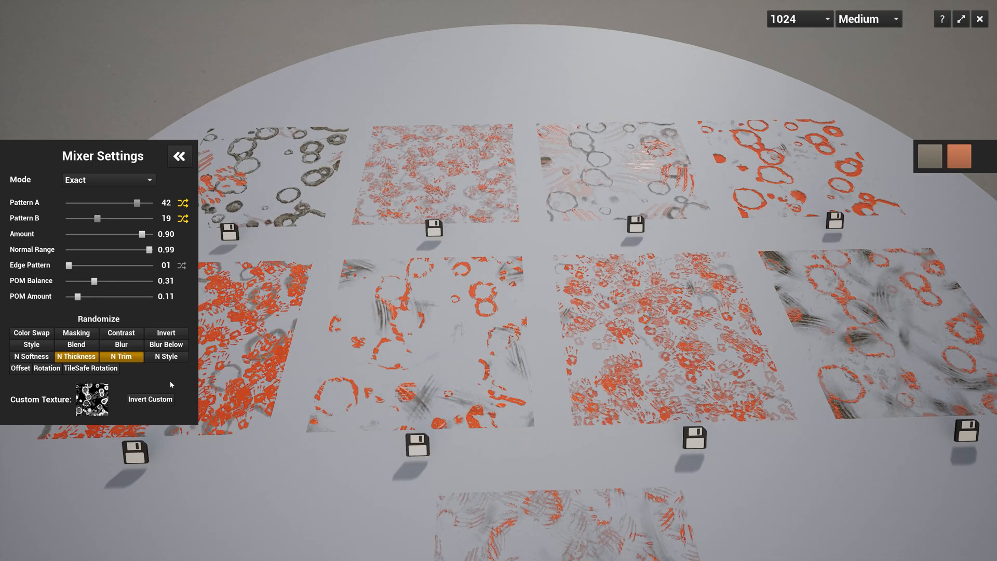
pyautogui.click(21, 368)
pyautogui.click(47, 368)
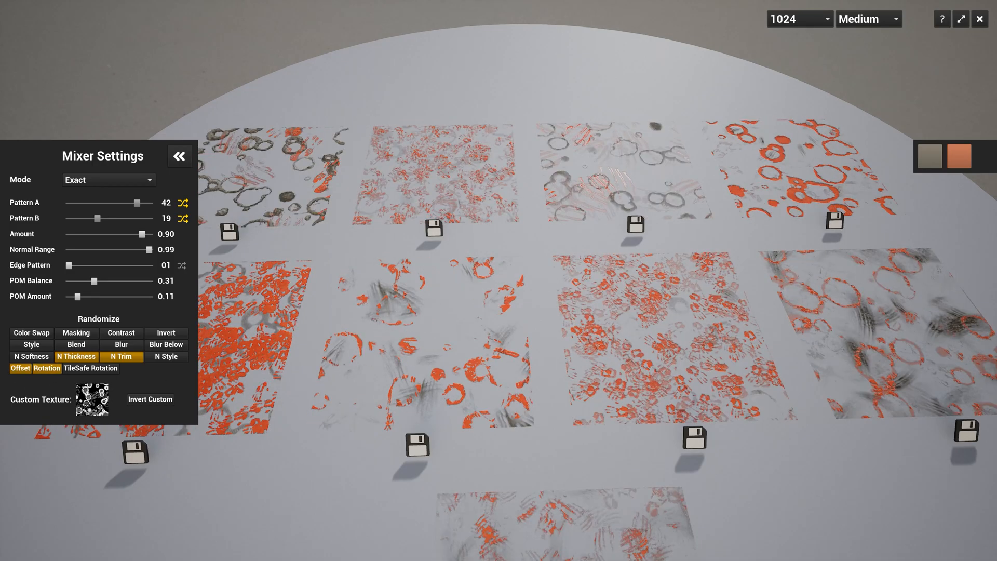
# Set Pattern B to 04 and regenerate the decals to inspect the dripping ring shapes up close.
pyautogui.moveTo(97, 219); pyautogui.dragTo(73, 221)
pyautogui.moveTo(482, 385); pyautogui.dragTo(485, 417, button='right')
pyautogui.press('space')
pyautogui.press('w')
pyautogui.moveTo(412, 295); pyautogui.dragTo(408, 299, button='right')
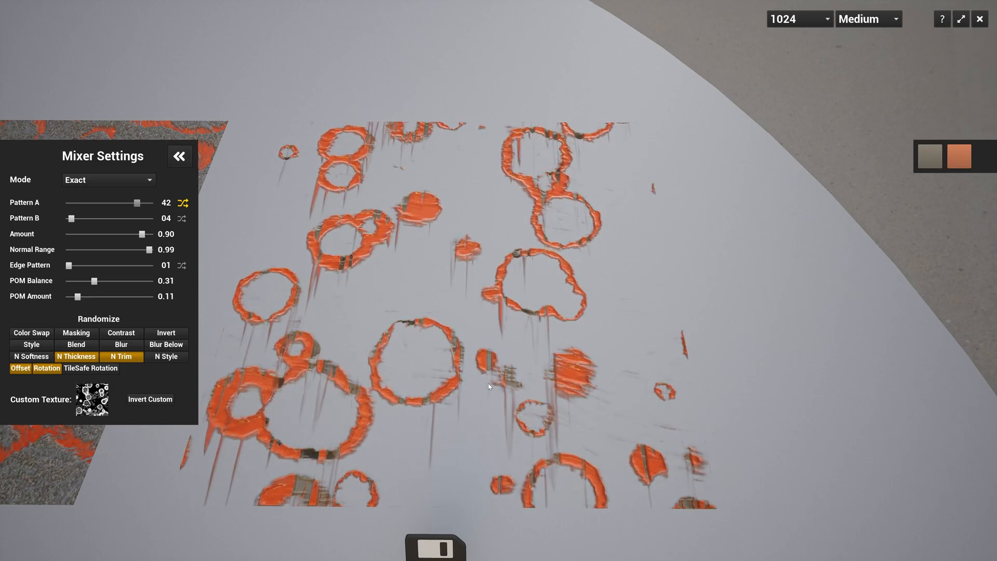
# Switch the custom texture to the RM logo with Offset and Rotation disabled, and regenerate until the logo has paint drips.
pyautogui.click(92, 400)
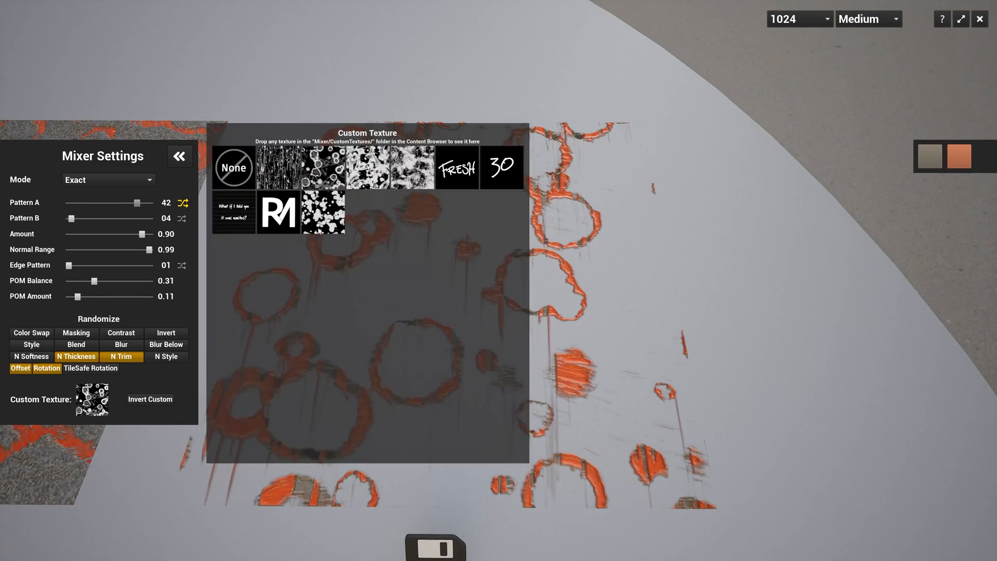
pyautogui.click(278, 212)
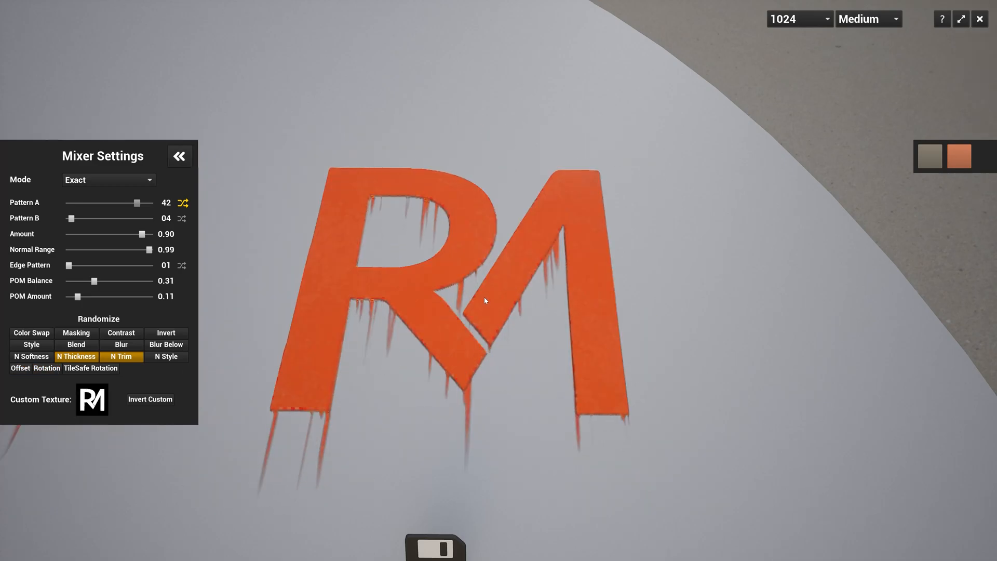
pyautogui.press('space')
pyautogui.press('space')
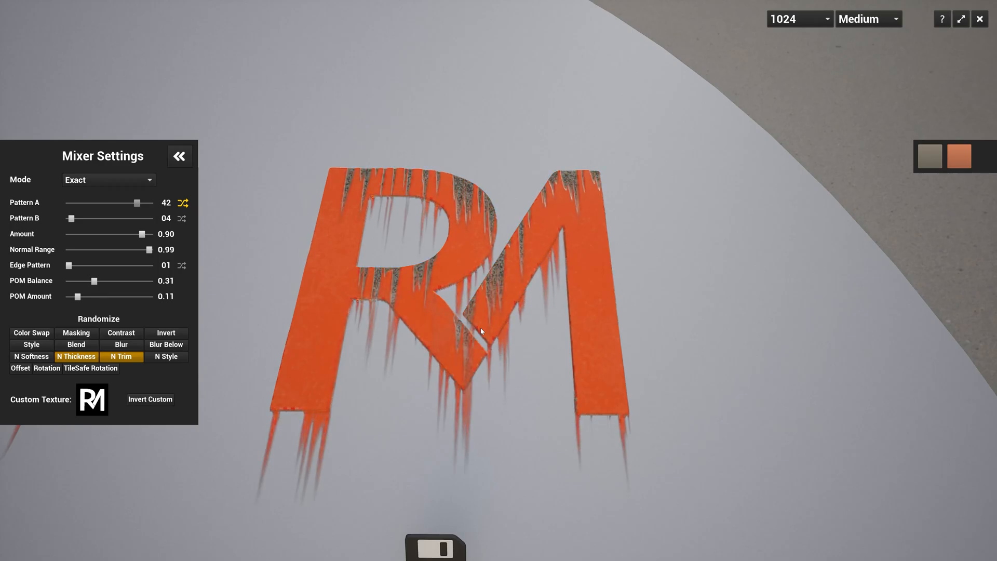
# Collapse the Mixer Settings and save the dripping RM logo decal as T_Decal_Logo in the Mixer/Saved folder.
pyautogui.scroll(-5, 516, 320)
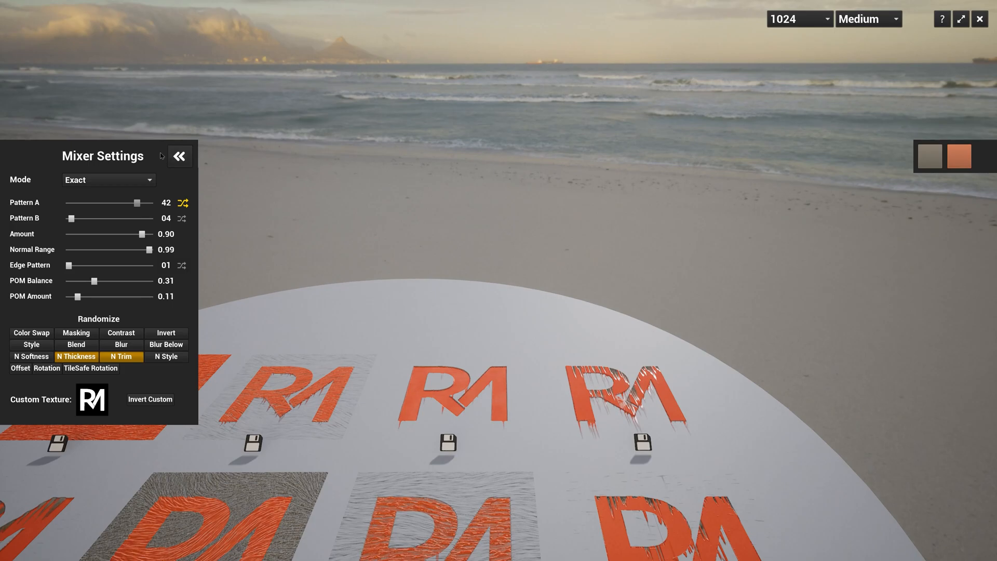
pyautogui.click(178, 156)
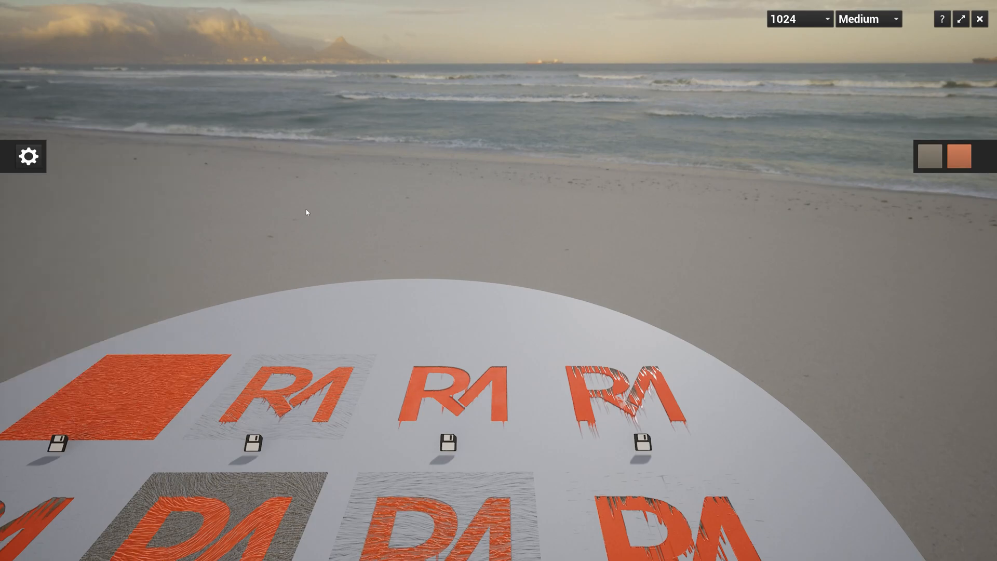
pyautogui.scroll(5, 414, 227)
pyautogui.scroll(-3, 410, 279)
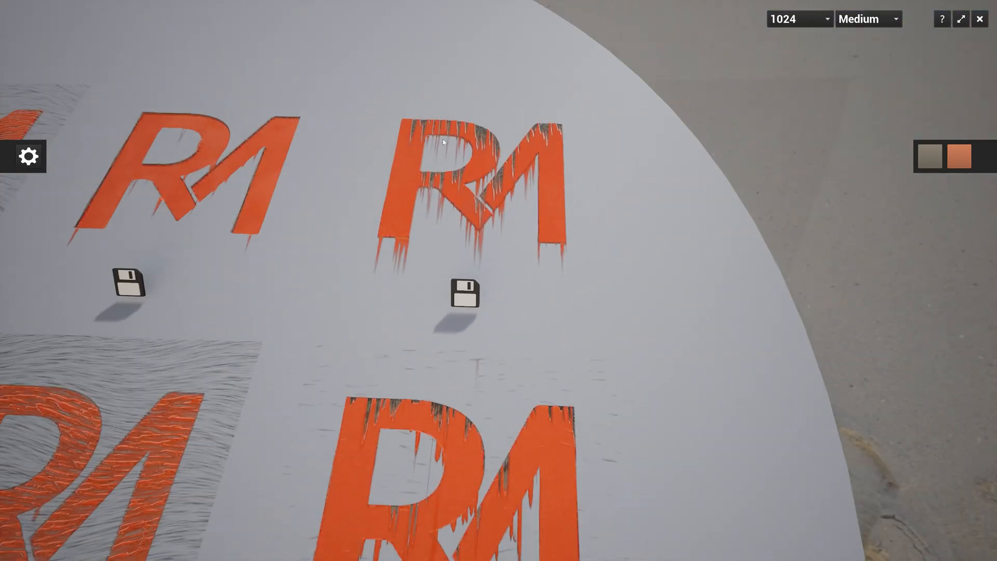
pyautogui.click(458, 297)
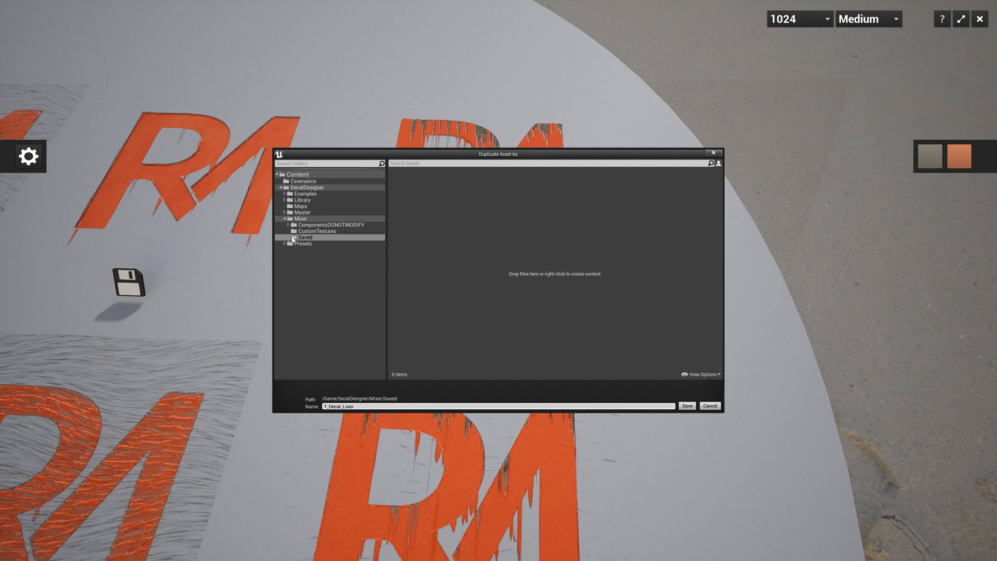
pyautogui.click(687, 405)
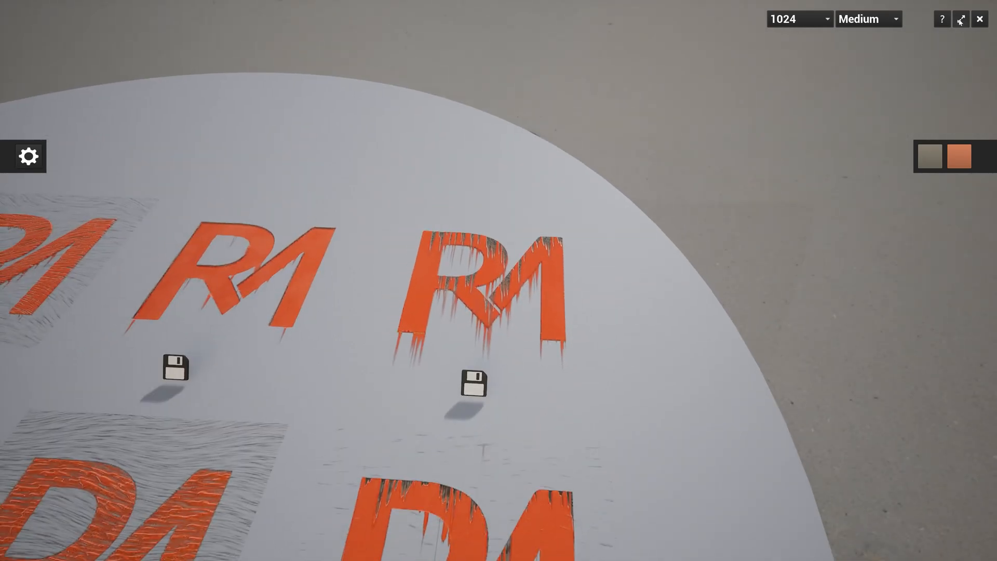
# Leave fullscreen, close the running mixer, and select the saved T_Decal_Logo asset in the Saved folder.
pyautogui.click(960, 19)
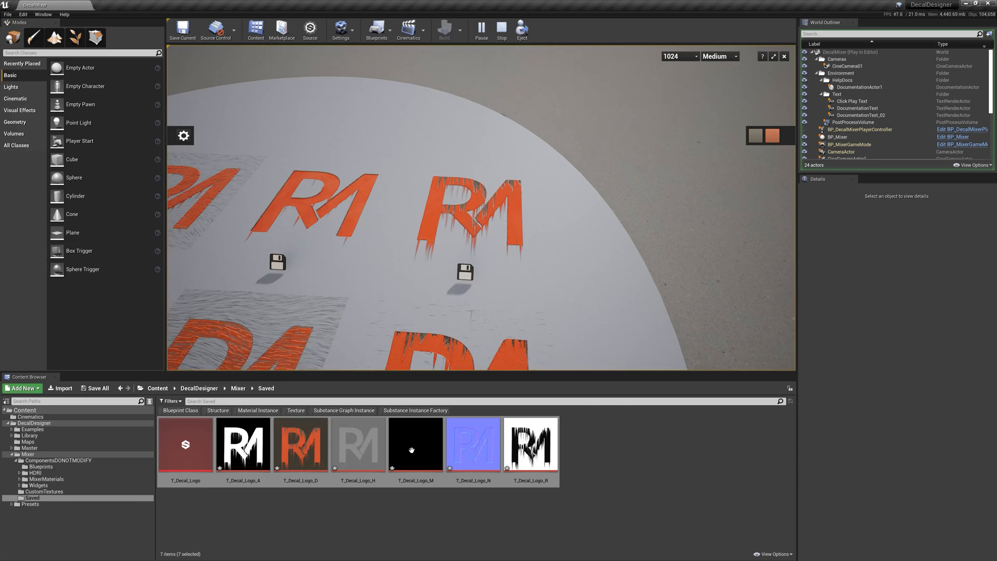
pyautogui.click(783, 58)
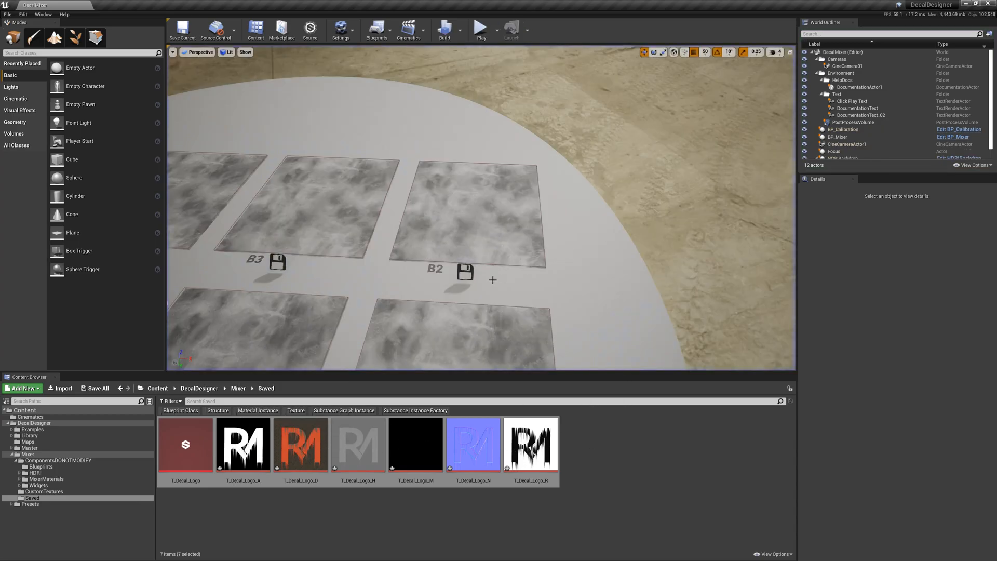
pyautogui.click(193, 446)
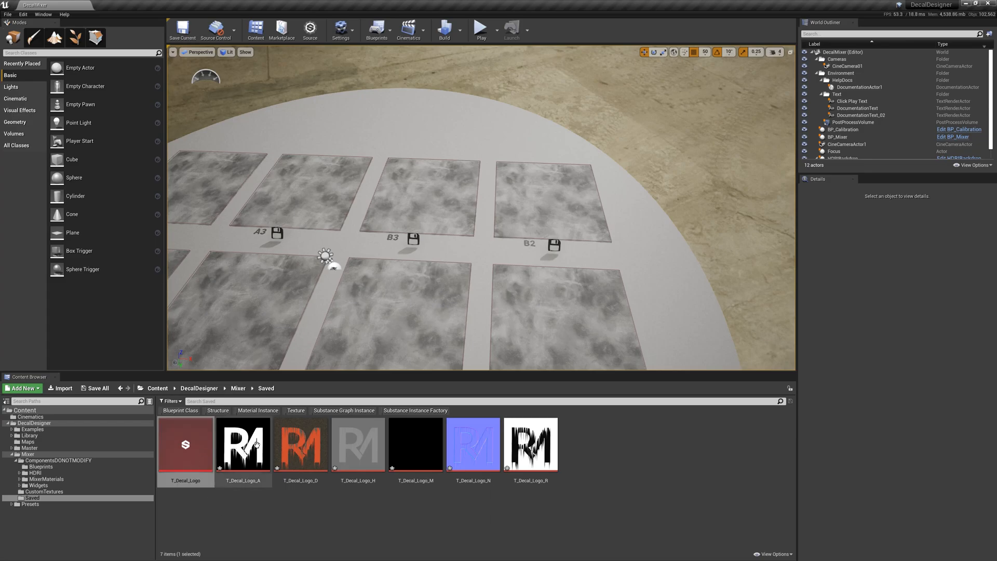
# Open the saved T_Decal_Logo substance graph instance, look through its outputs and layer parameters, and close it again.
pyautogui.doubleClick(209, 455)
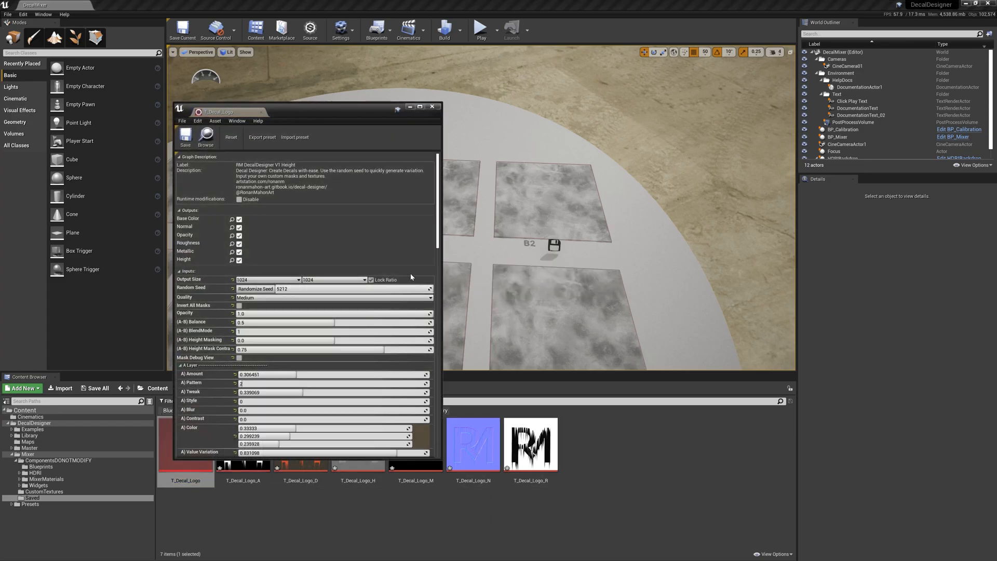
pyautogui.moveTo(437, 198)
pyautogui.mouseDown()
pyautogui.moveTo(429, 382)
pyautogui.moveTo(435, 182)
pyautogui.mouseUp()
pyautogui.click(432, 106)
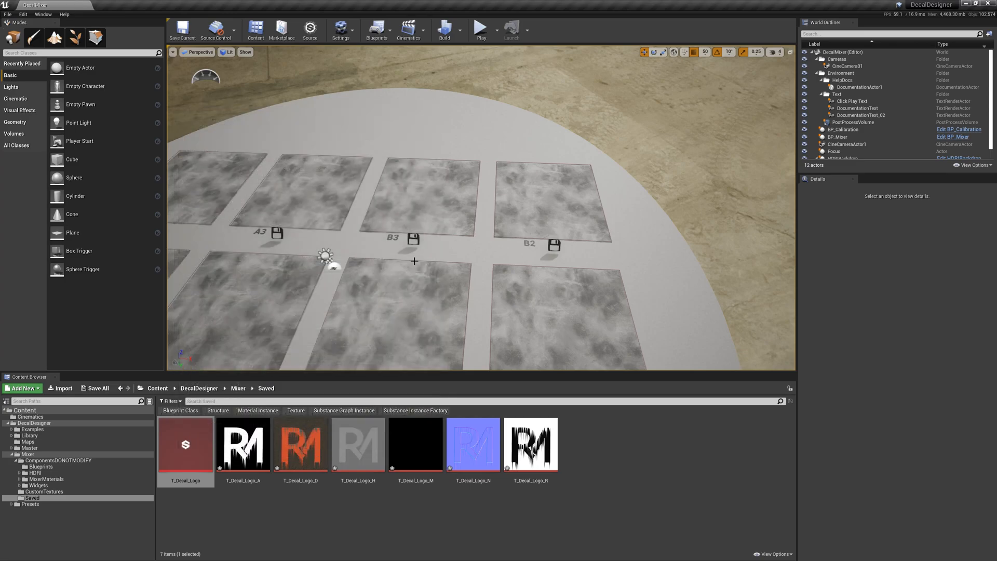
# Create a decal material instance from the T_Decal_Logo substance graph instance with a scripted action.
pyautogui.moveTo(465, 247); pyautogui.dragTo(462, 280, button='right')
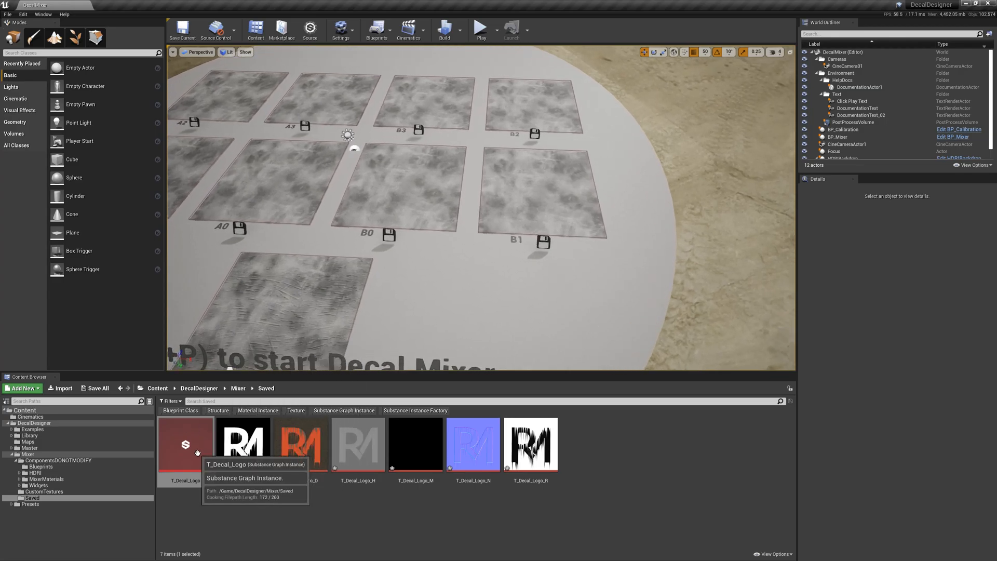
pyautogui.click(185, 441)
pyautogui.rightClick(186, 442)
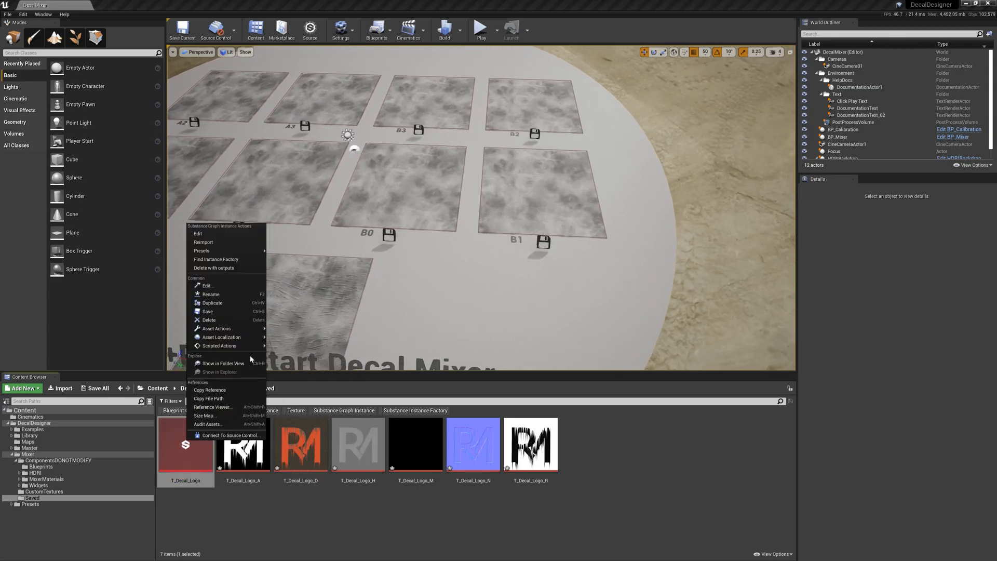
pyautogui.click(300, 347)
# Place the MI_Decal_Logo decal on the platform floor in front of B0 and B1, with a duplicate at X 1000, Y 750, Z 0.
pyautogui.moveTo(586, 462); pyautogui.dragTo(474, 199)
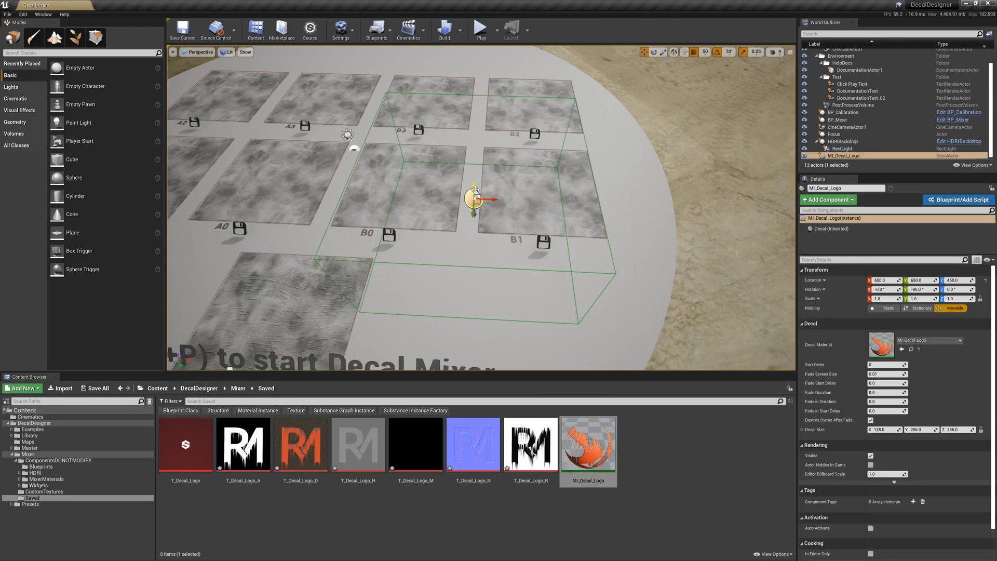
pyautogui.moveTo(475, 240); pyautogui.dragTo(475, 265)
pyautogui.moveTo(475, 265); pyautogui.dragTo(474, 231, button='right')
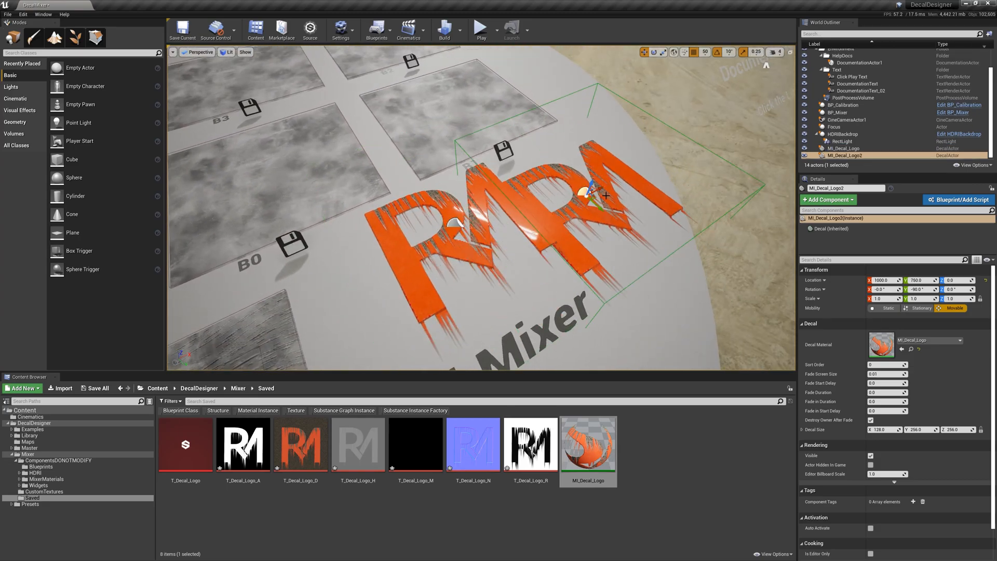
pyautogui.hotkey('ctrl', 'w')
pyautogui.scroll(-3, 475, 234)
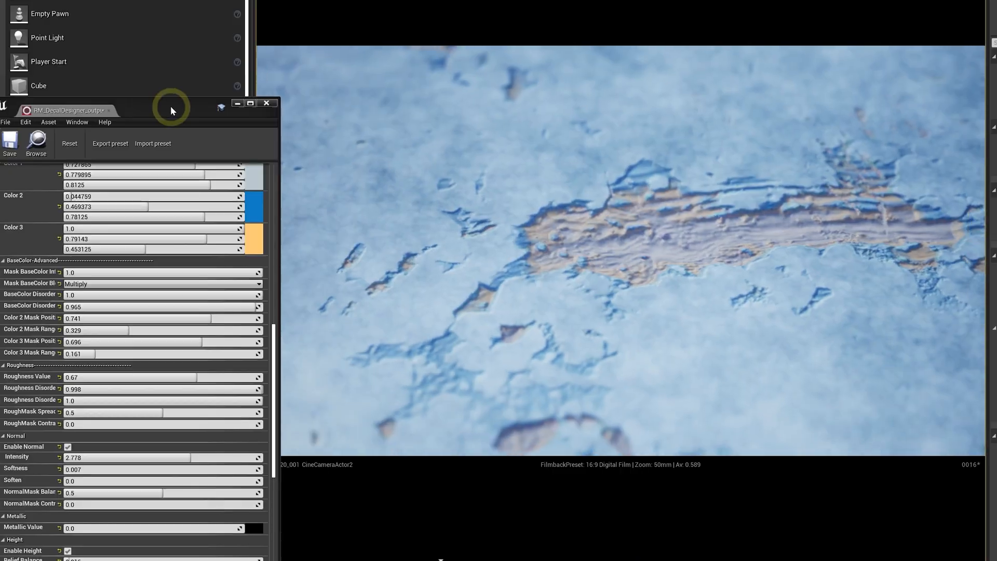
pyautogui.scroll(5, 160, 323)
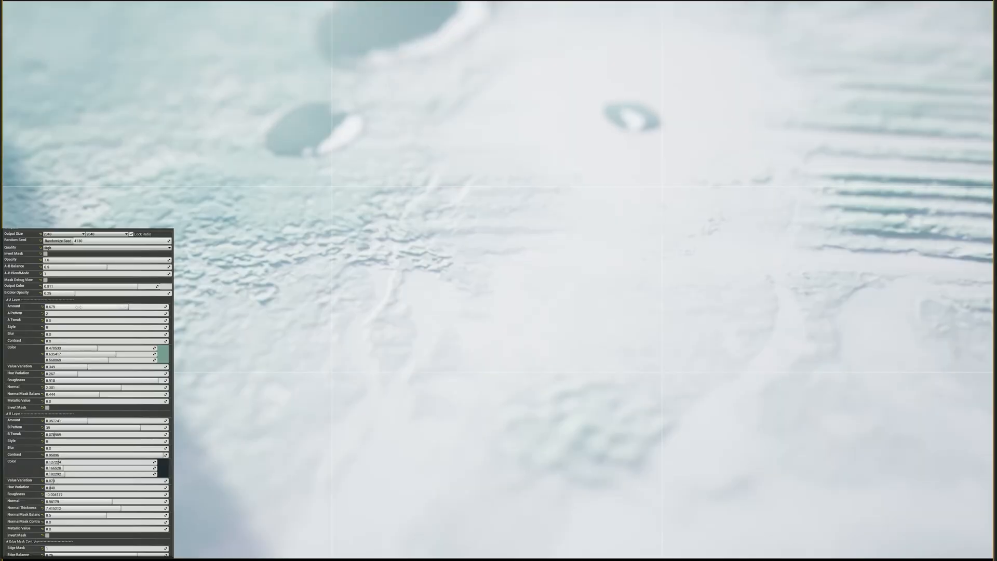